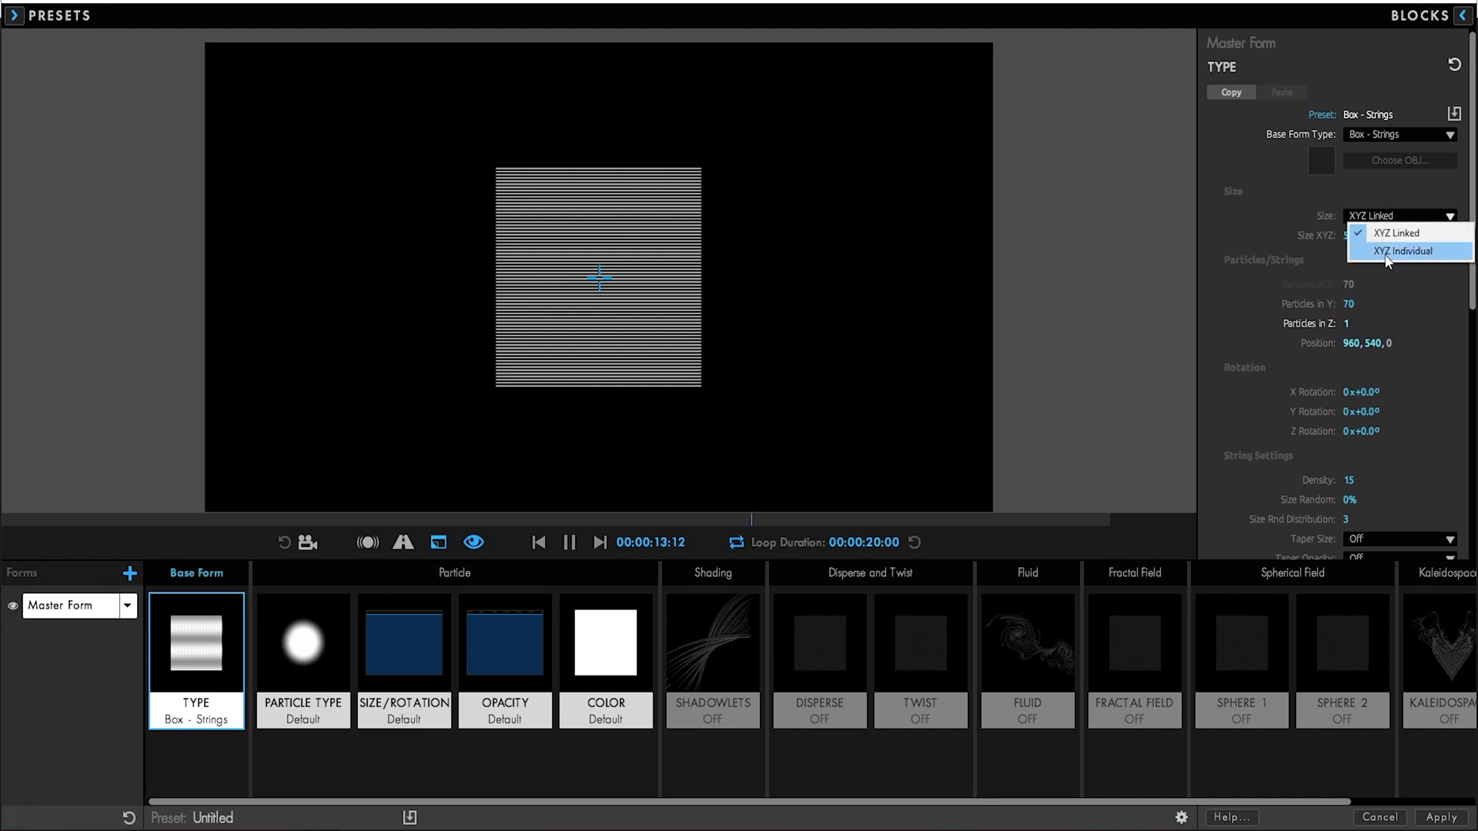
# Size the base form per axis, with Size X 2220 and Size Y 720
pyautogui.click(1376, 250)
pyautogui.moveTo(1352, 236); pyautogui.dragTo(1462, 236)
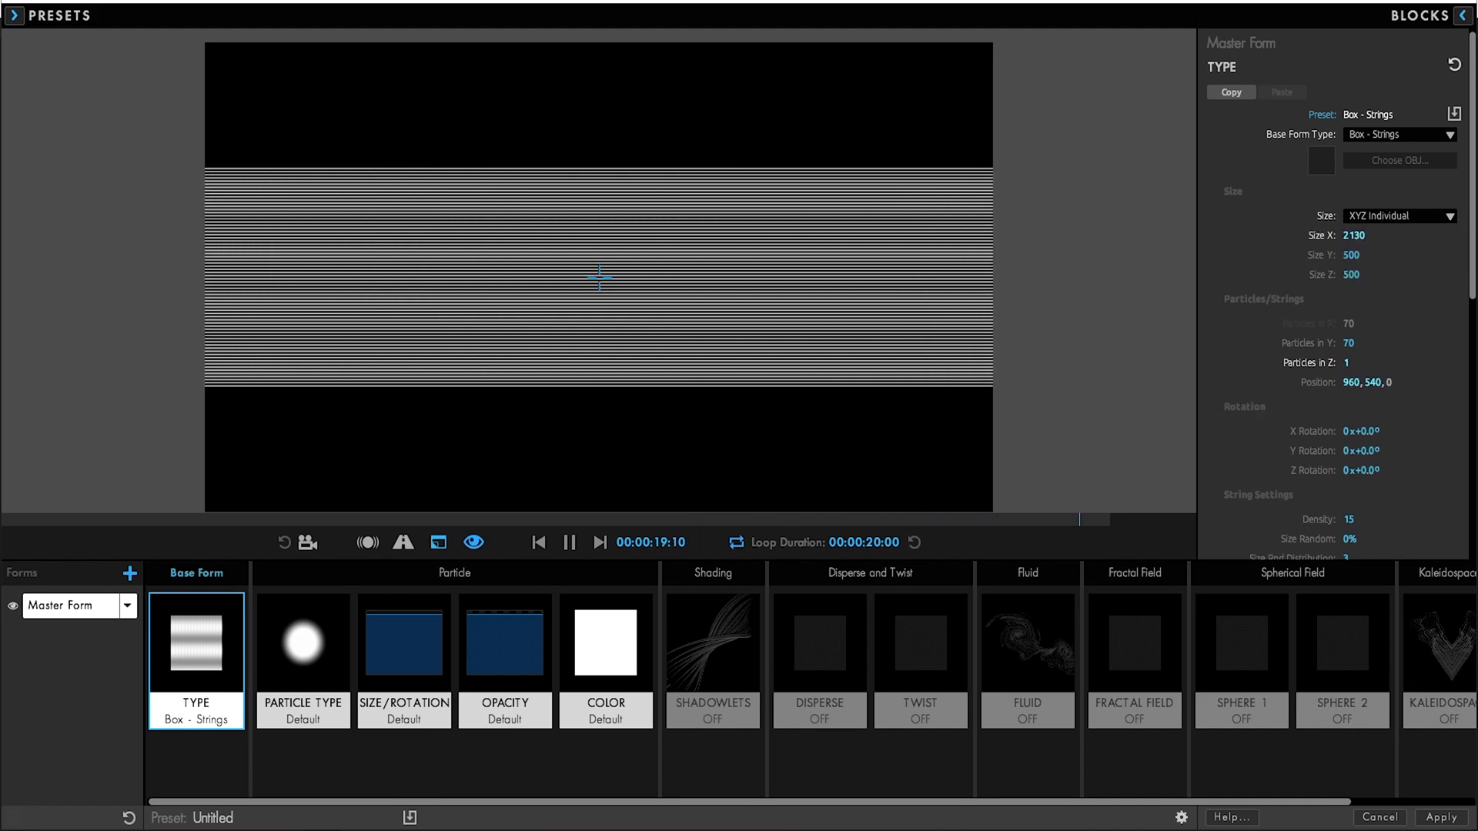
pyautogui.moveTo(1347, 257); pyautogui.dragTo(1388, 257)
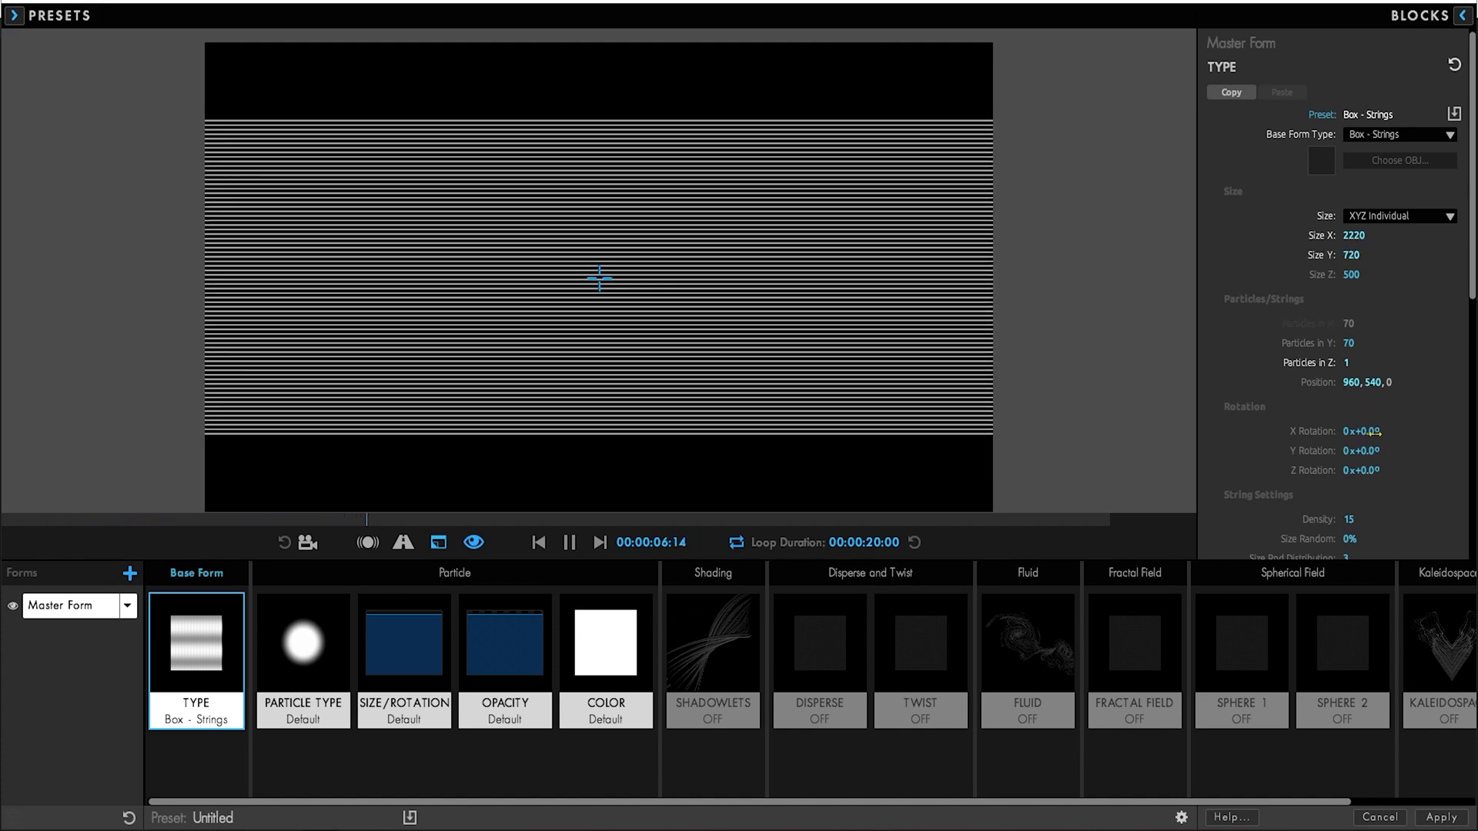
# Rotate the base form to -76° in X and +55° in Z, and lengthen it to Size X 4140
pyautogui.moveTo(1376, 432); pyautogui.dragTo(1339, 433)
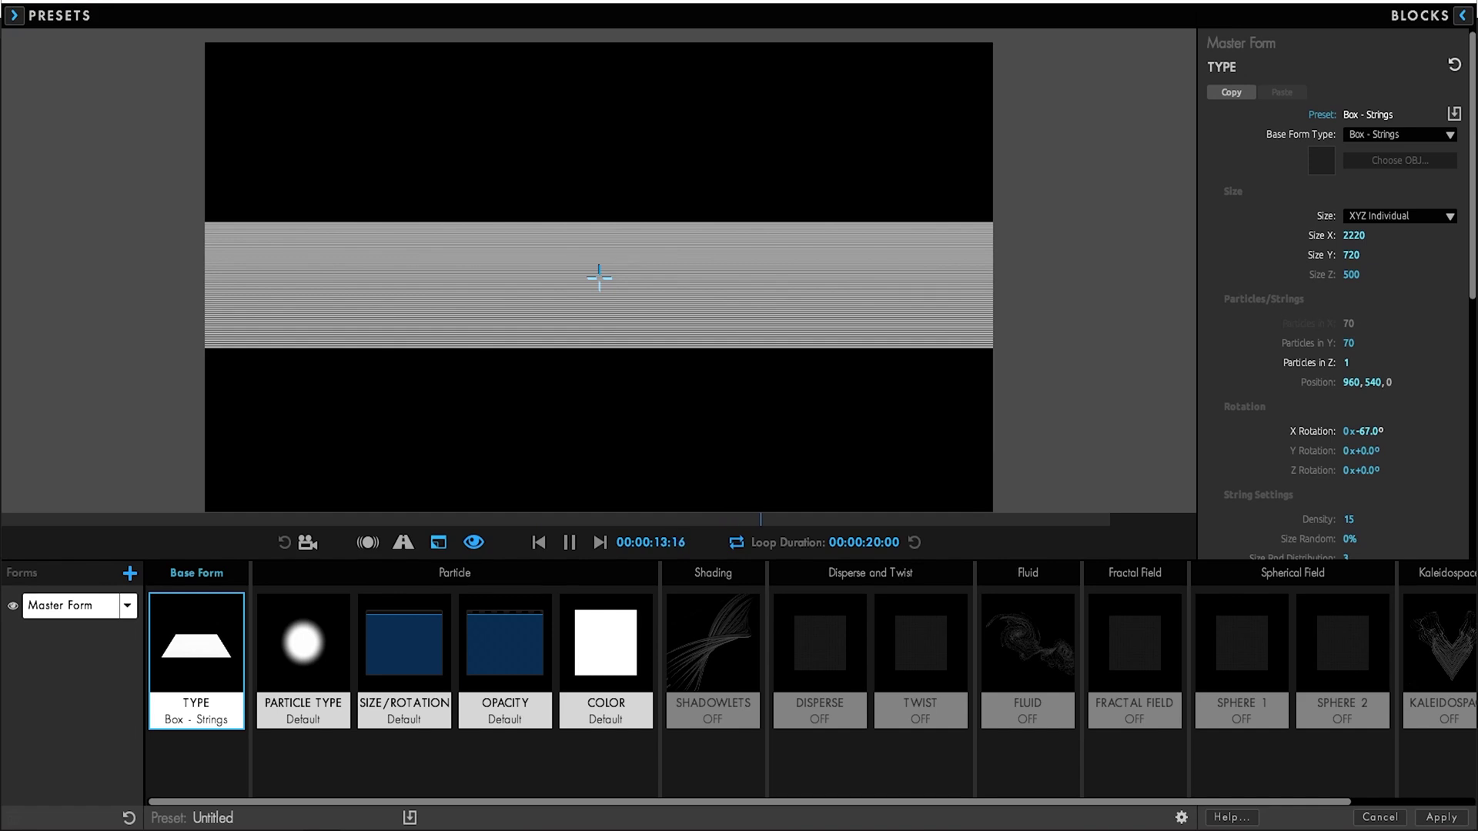
pyautogui.moveTo(1338, 433); pyautogui.dragTo(1404, 471)
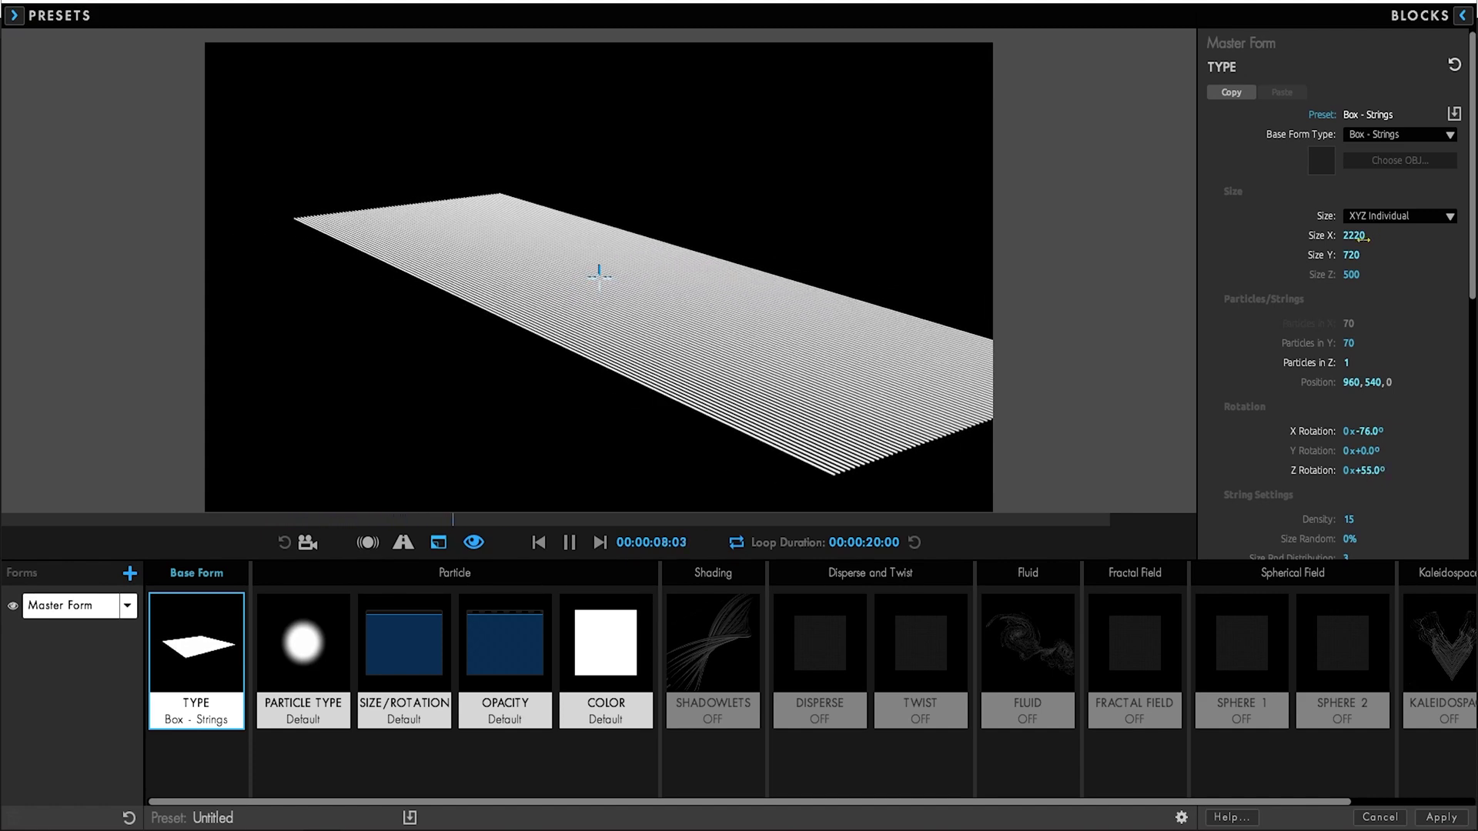
pyautogui.moveTo(1355, 237); pyautogui.dragTo(1409, 237)
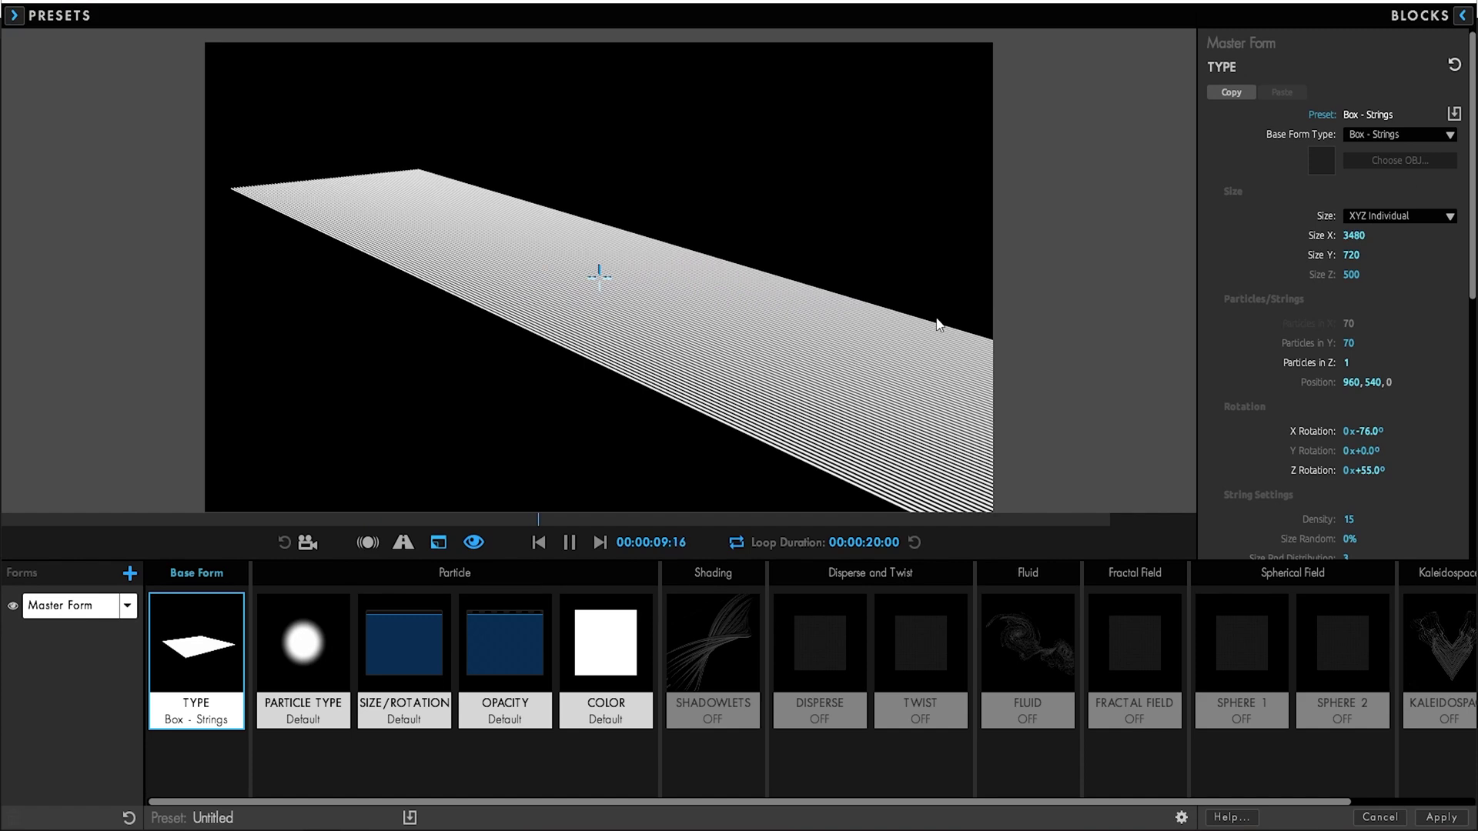
pyautogui.moveTo(1378, 236); pyautogui.dragTo(1402, 237)
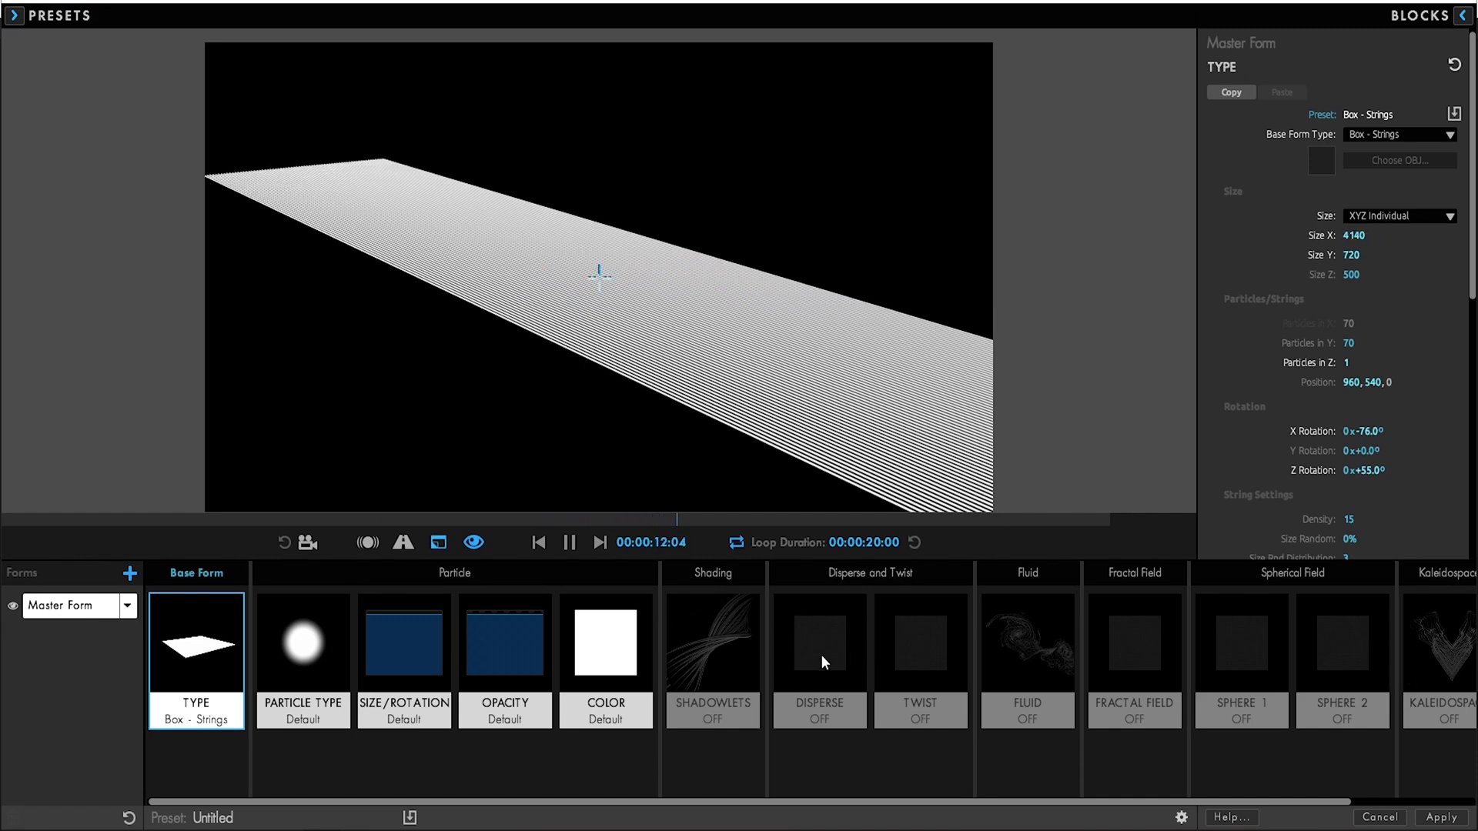
# Set the particles' opacity to vary over Y with the preset curve that fades at both ends
pyautogui.click(516, 672)
pyautogui.click(1362, 204)
pyautogui.click(1370, 256)
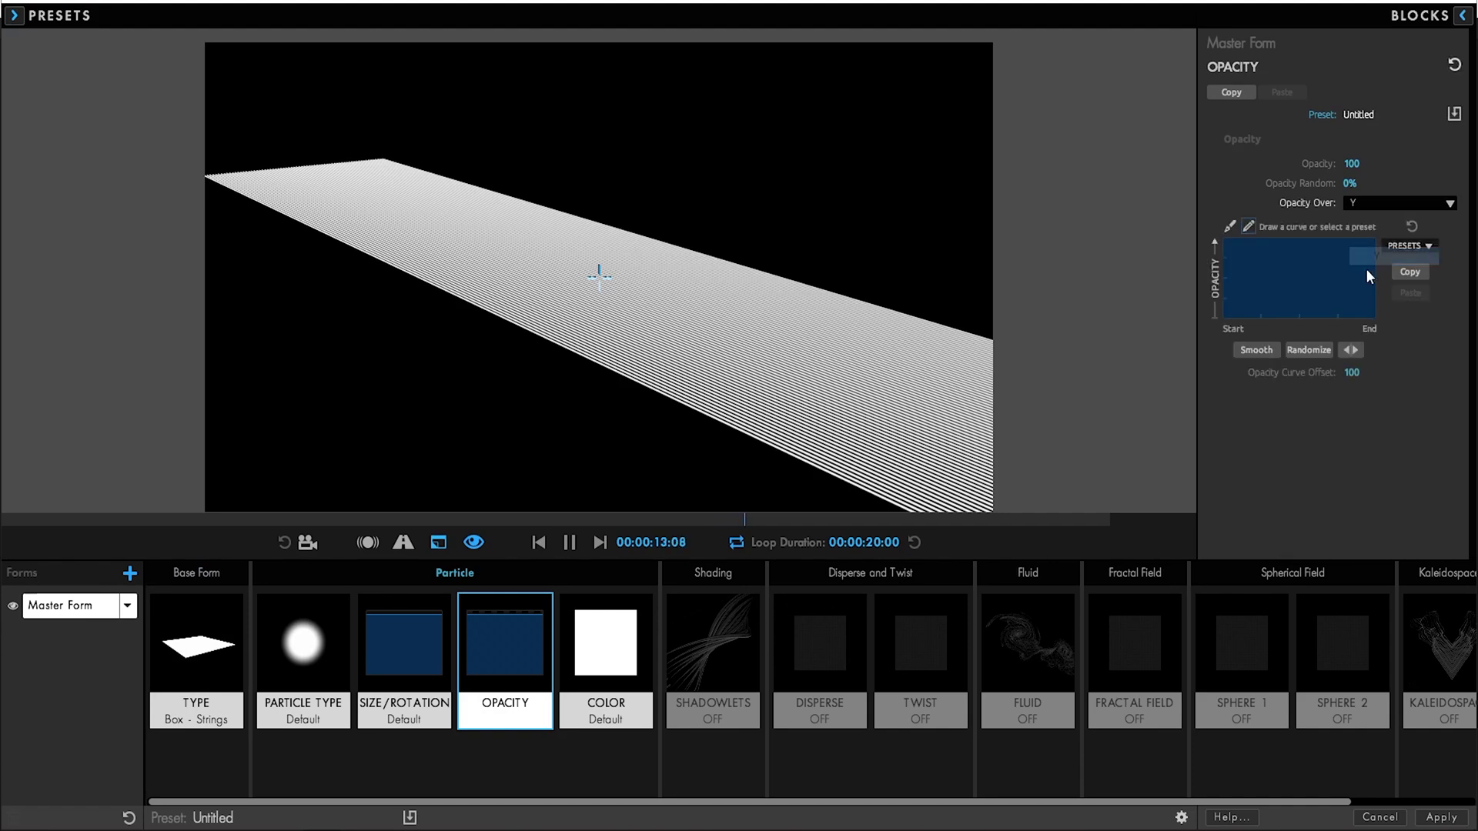
pyautogui.click(1409, 315)
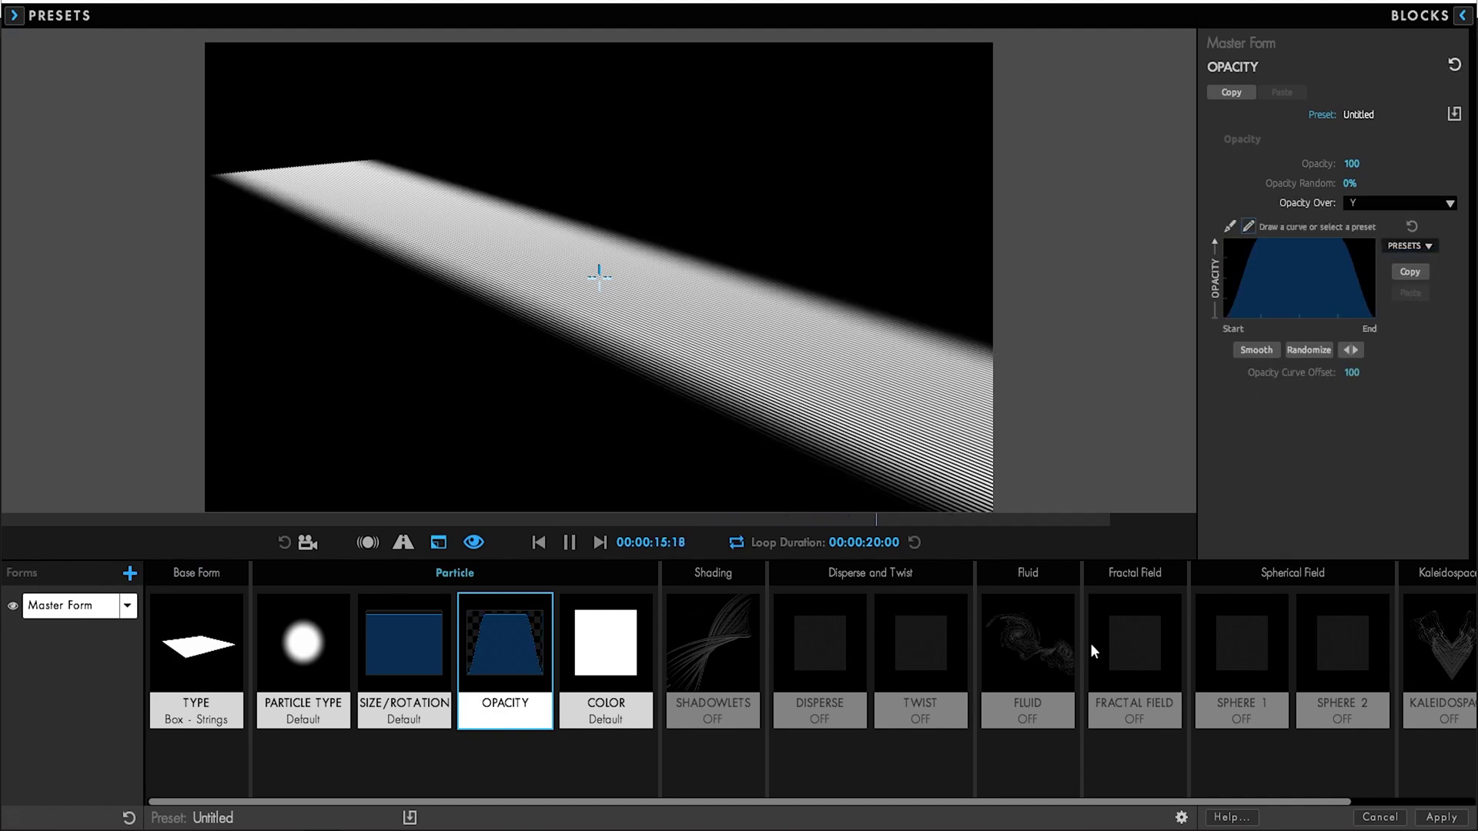
# Displace the strings with a fractal field, using linked XYZ displacement of 229 and Flow X of 150
pyautogui.click(1129, 635)
pyautogui.moveTo(1352, 191); pyautogui.dragTo(1475, 191)
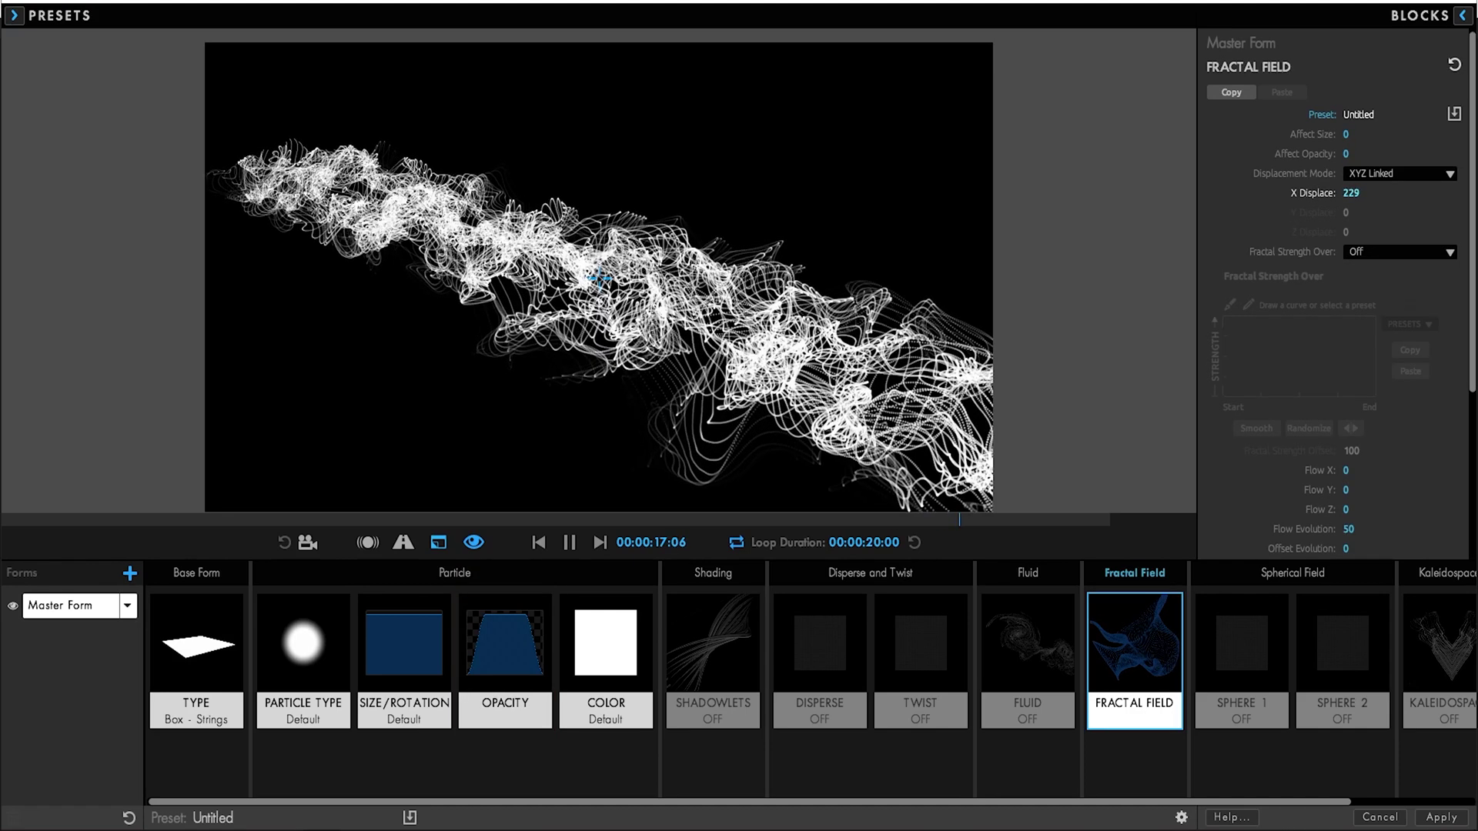
pyautogui.scroll(-1, 1304, 406)
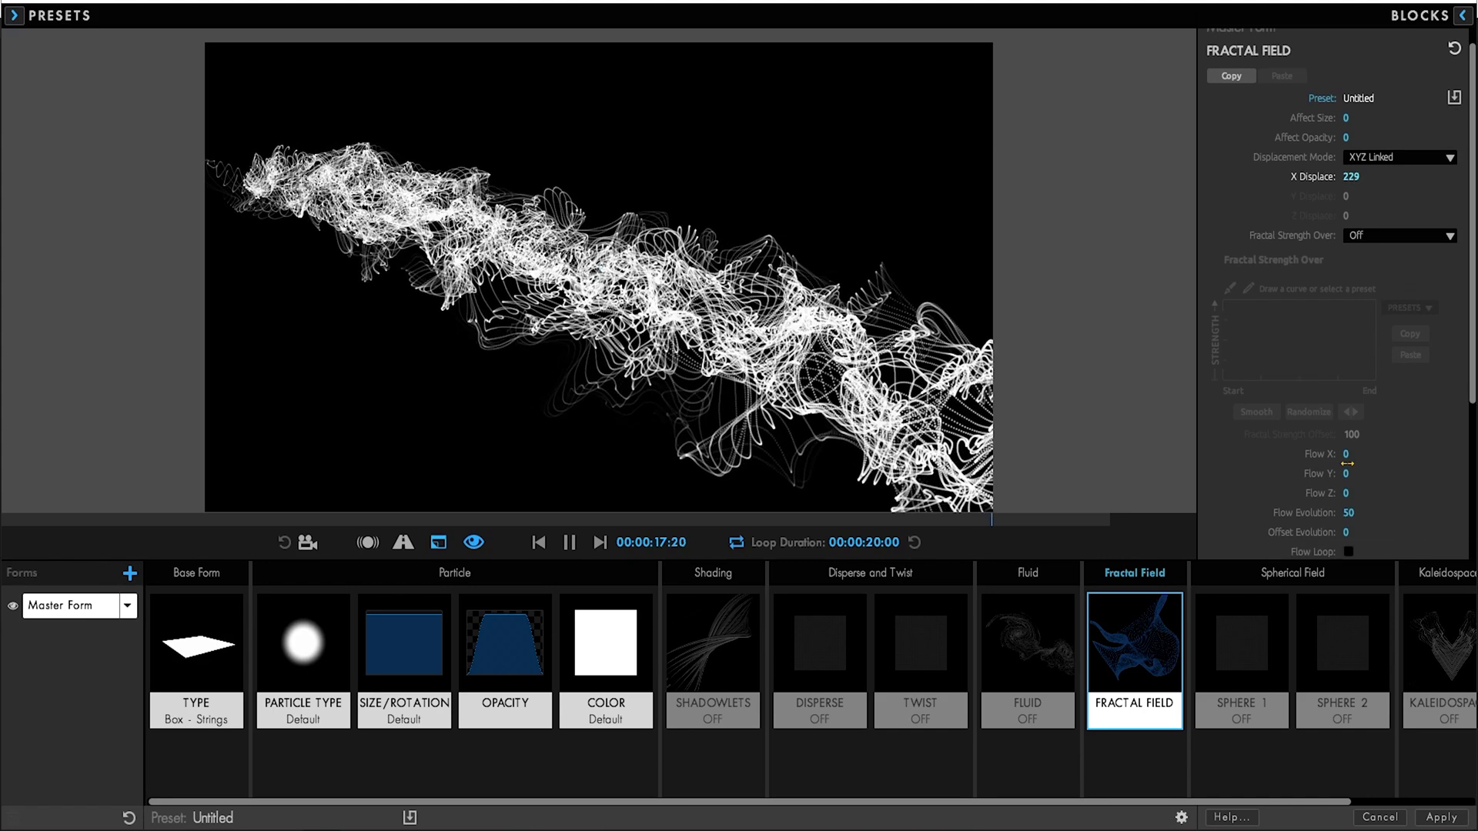
pyautogui.moveTo(1346, 455); pyautogui.dragTo(1463, 454)
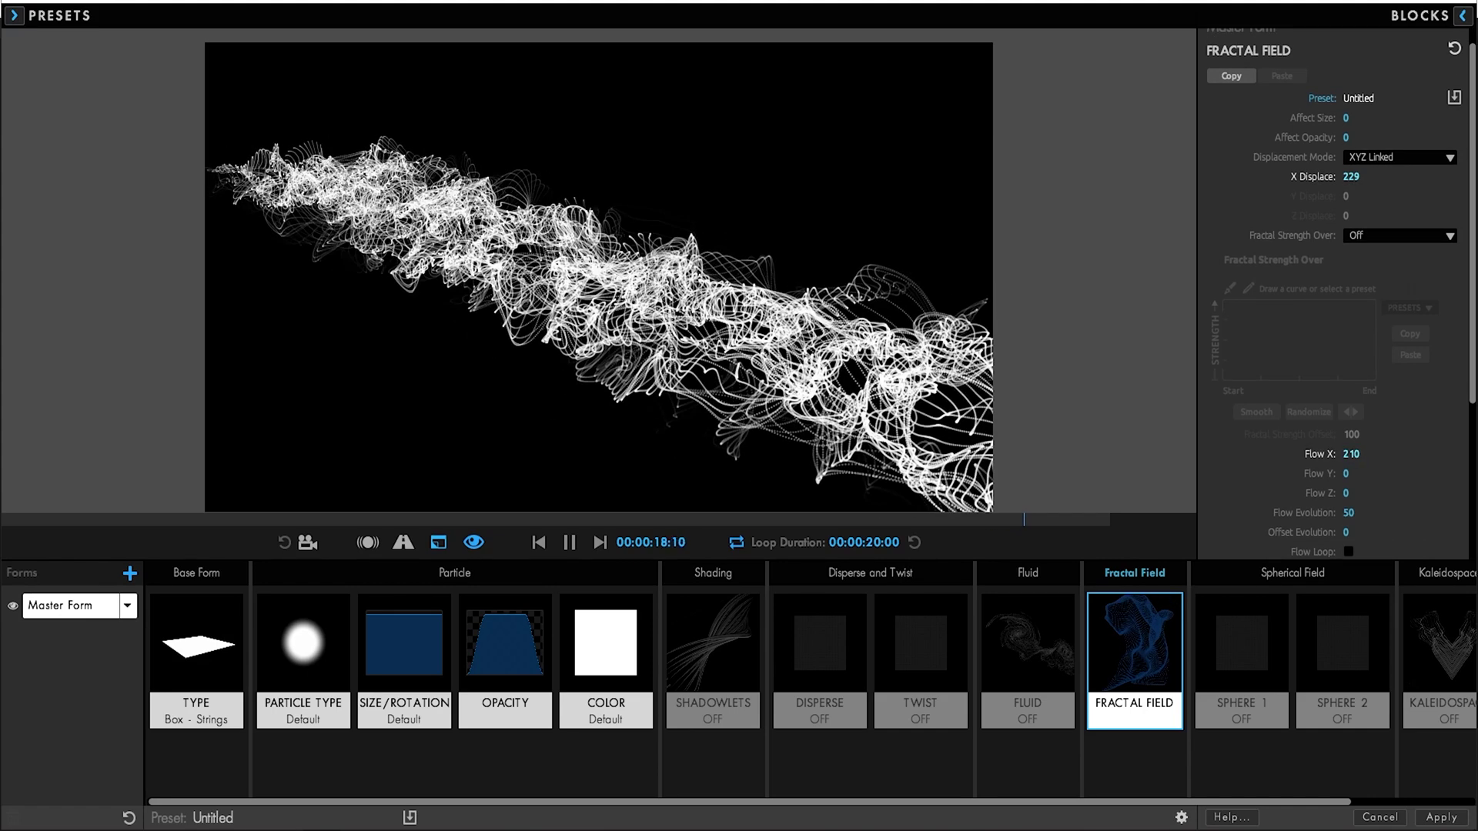
pyautogui.click(1353, 454)
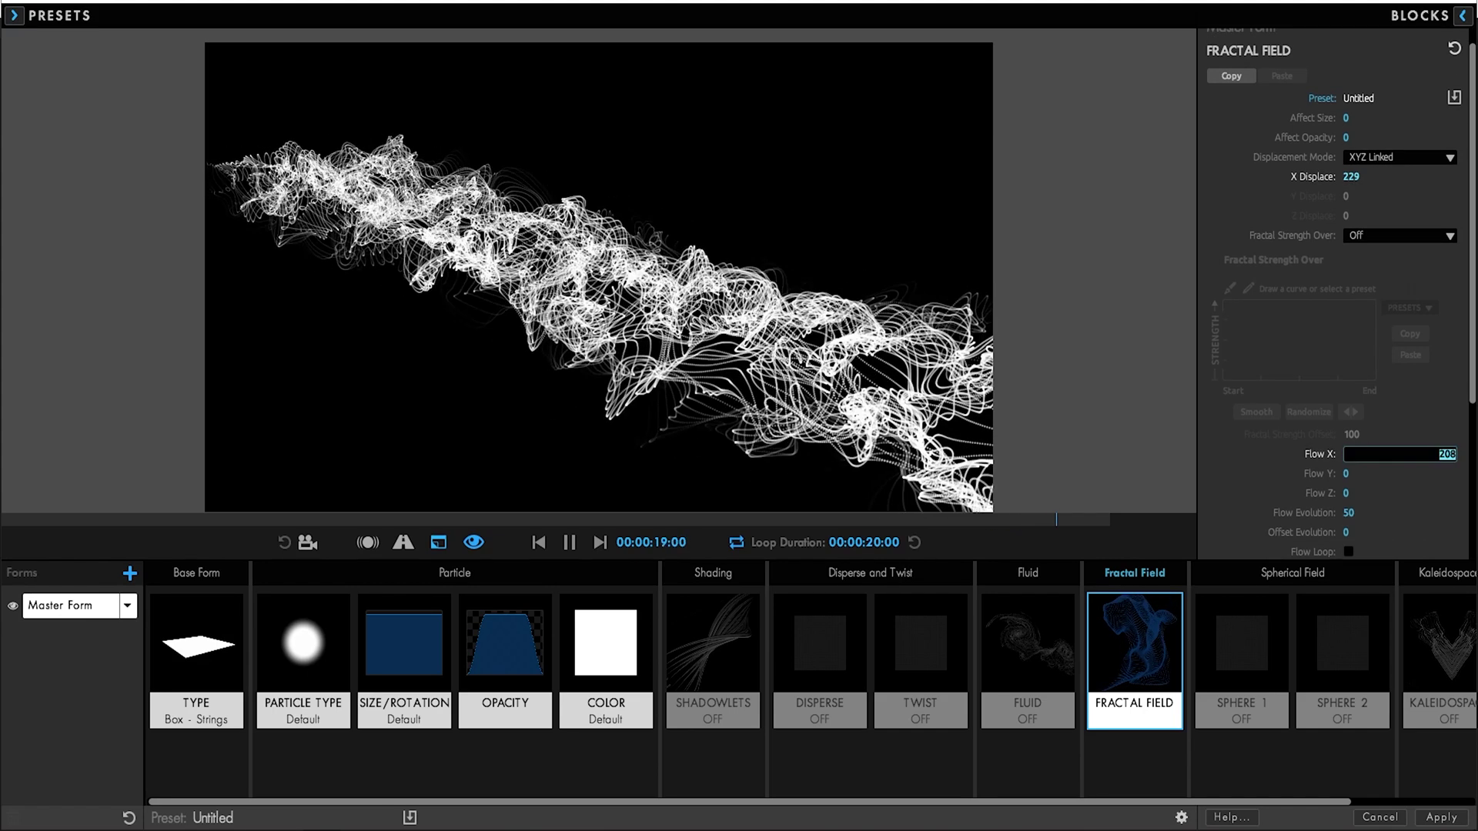
pyautogui.press('Tab')
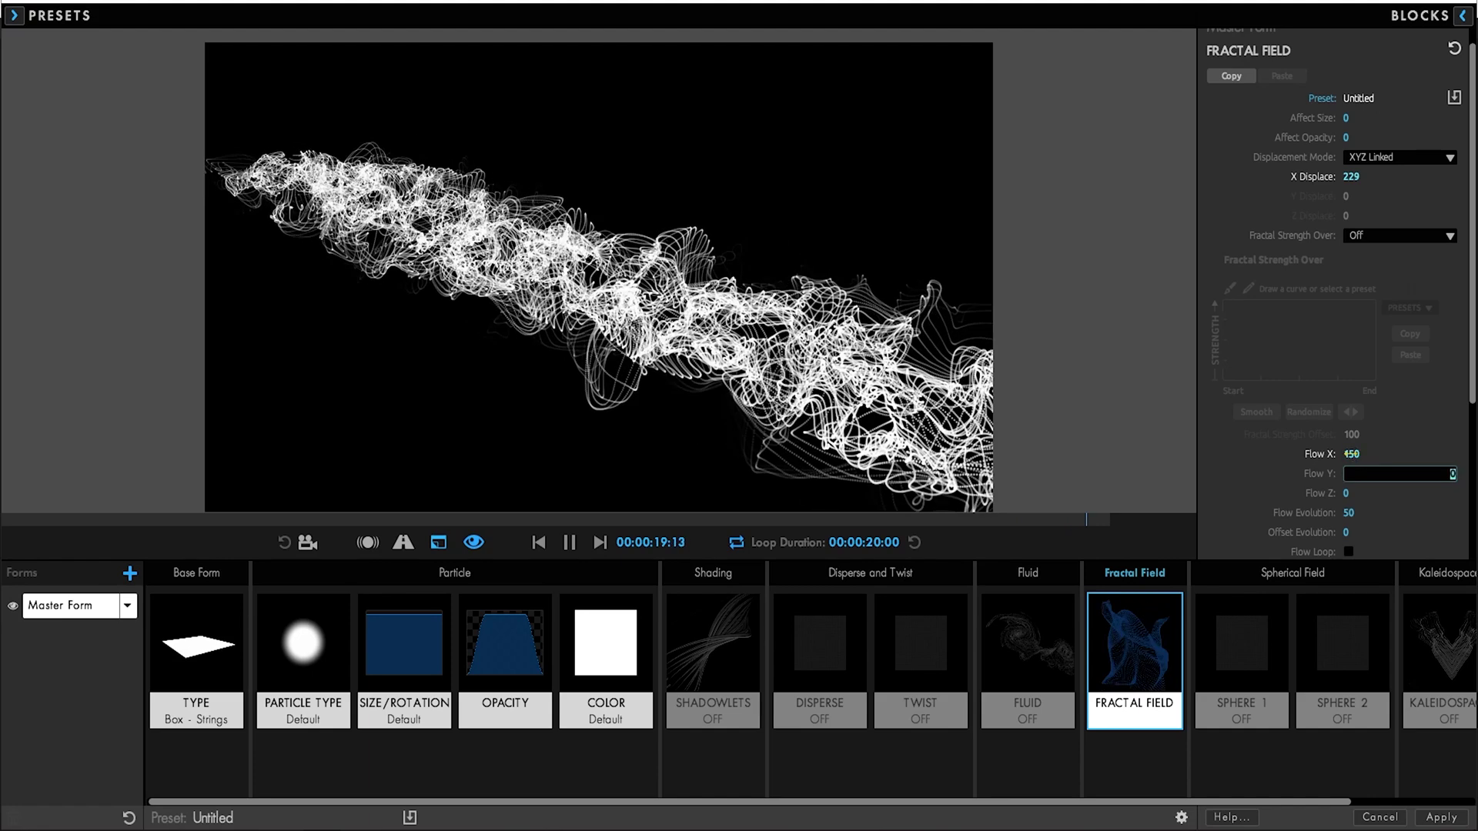
pyautogui.press('Tab')
pyautogui.press('Tab')
# Smooth the fractal field by setting F Scale to 4.0 and Complexity to 2
pyautogui.scroll(-4, 1369, 493)
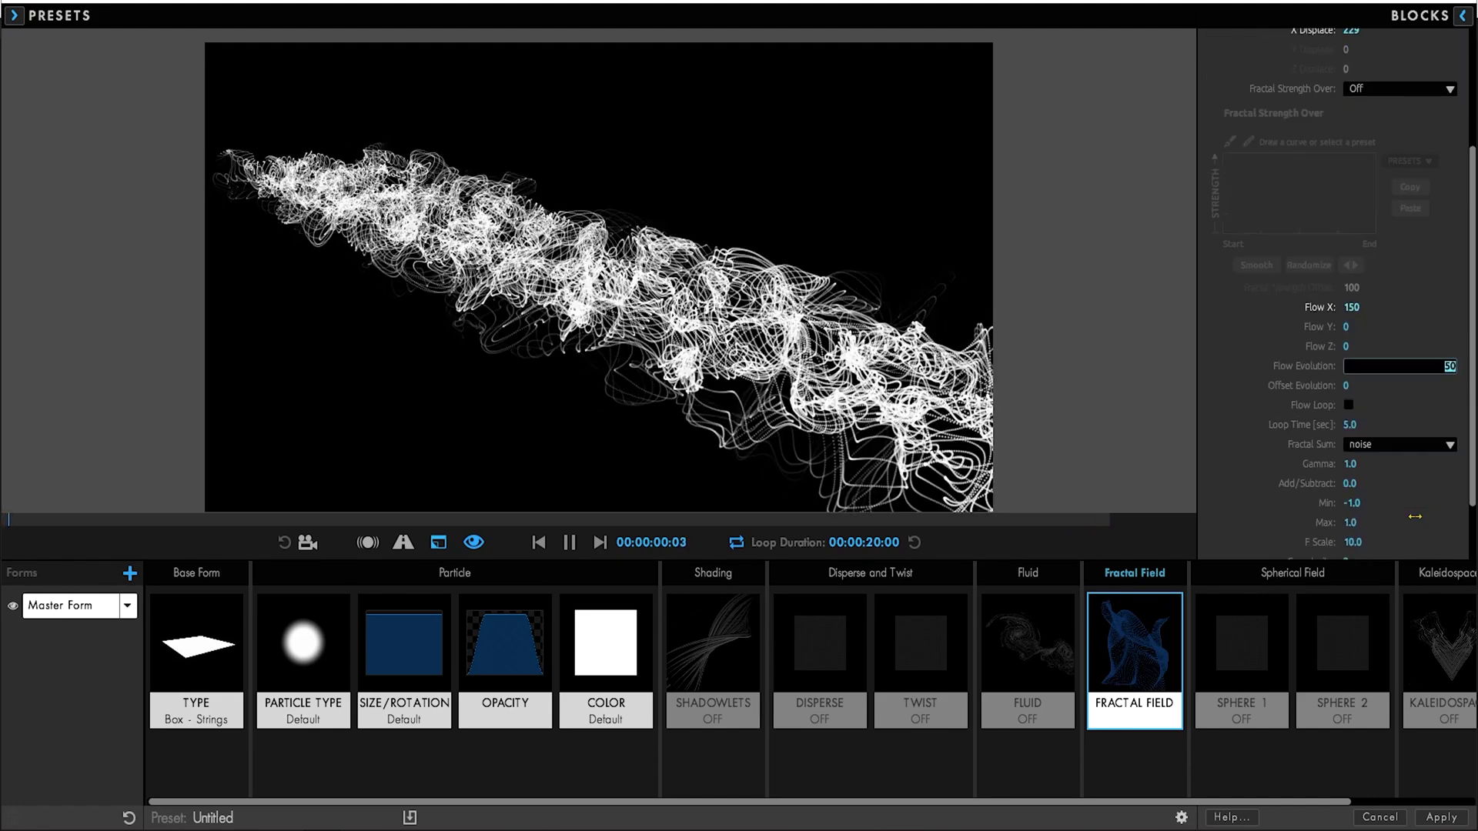
pyautogui.moveTo(1357, 512); pyautogui.dragTo(1325, 511)
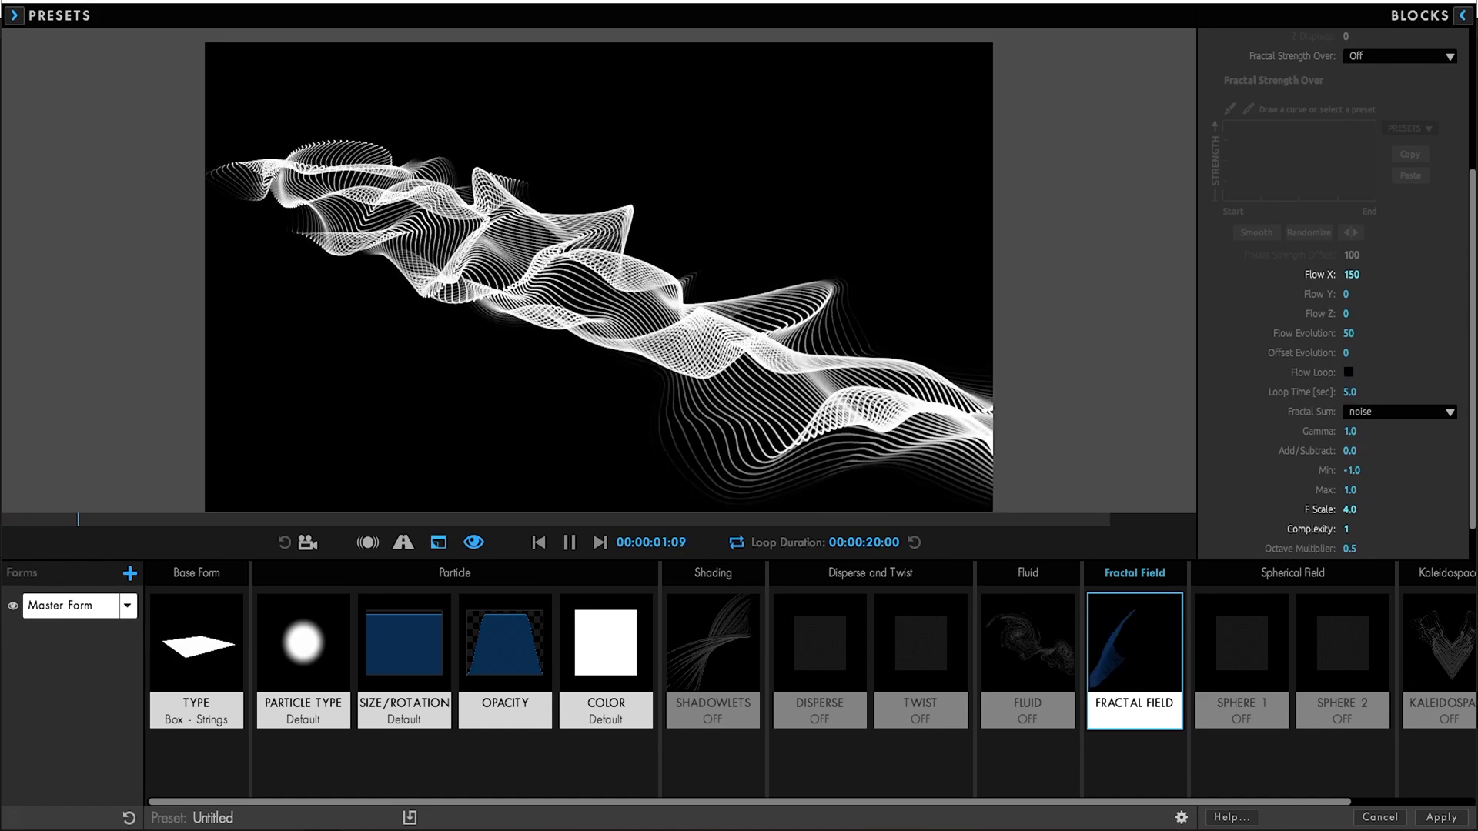
pyautogui.click(1348, 530)
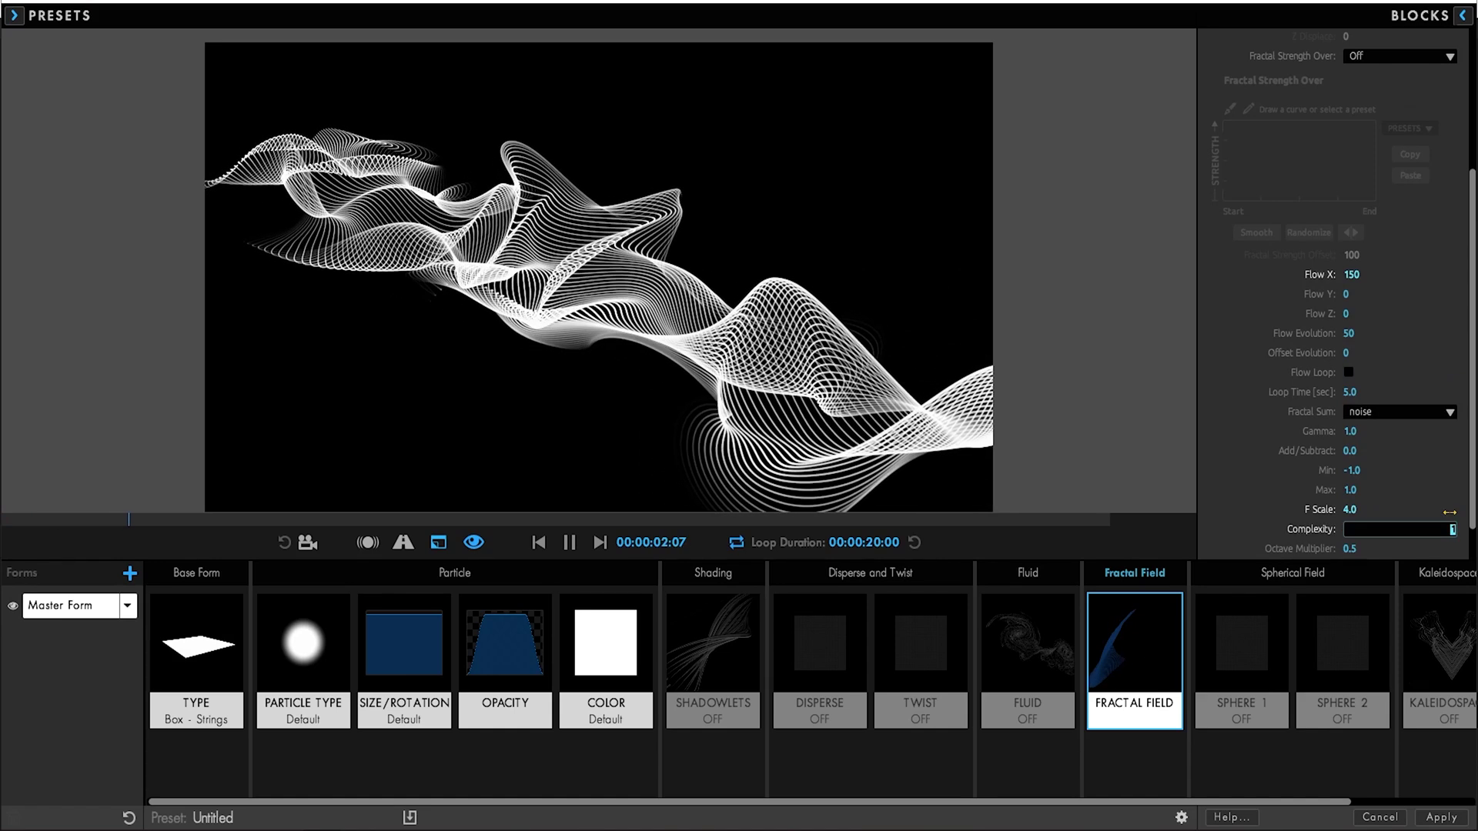
pyautogui.write('2')
pyautogui.press('Tab')
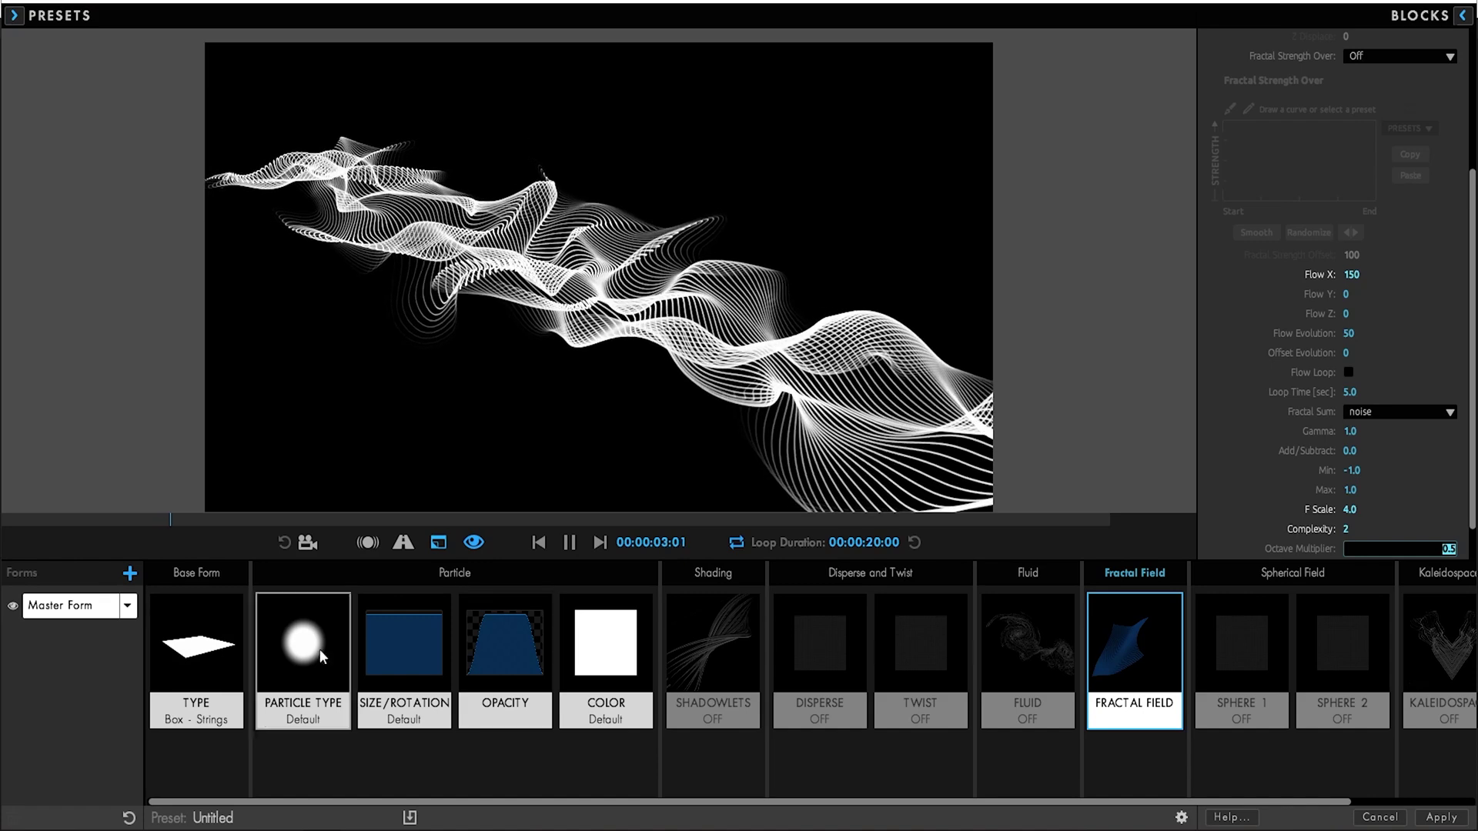
# Set the base form's Z position to -656 and apply the design to the Form layer
pyautogui.click(175, 661)
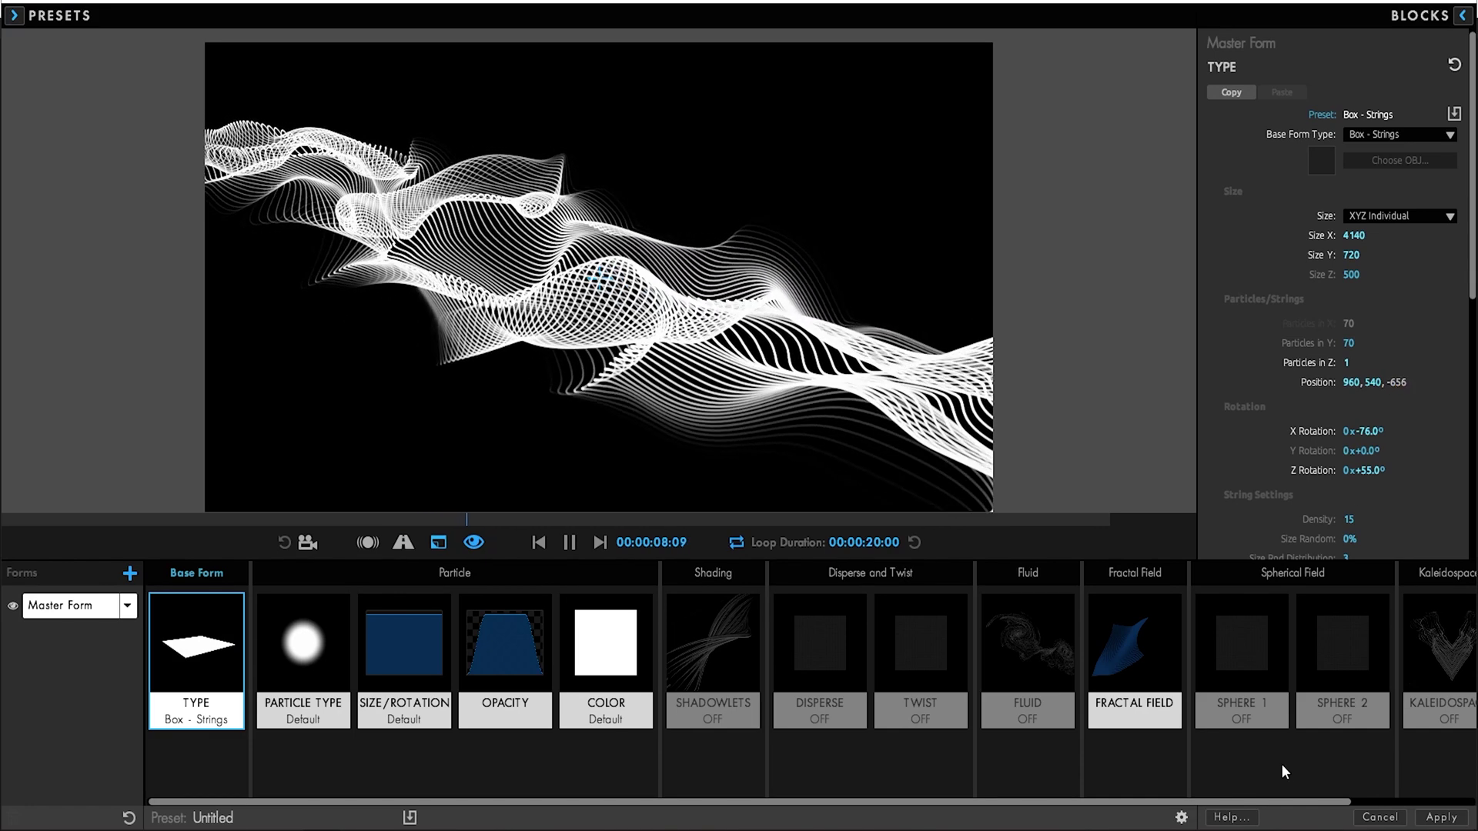
pyautogui.click(1442, 818)
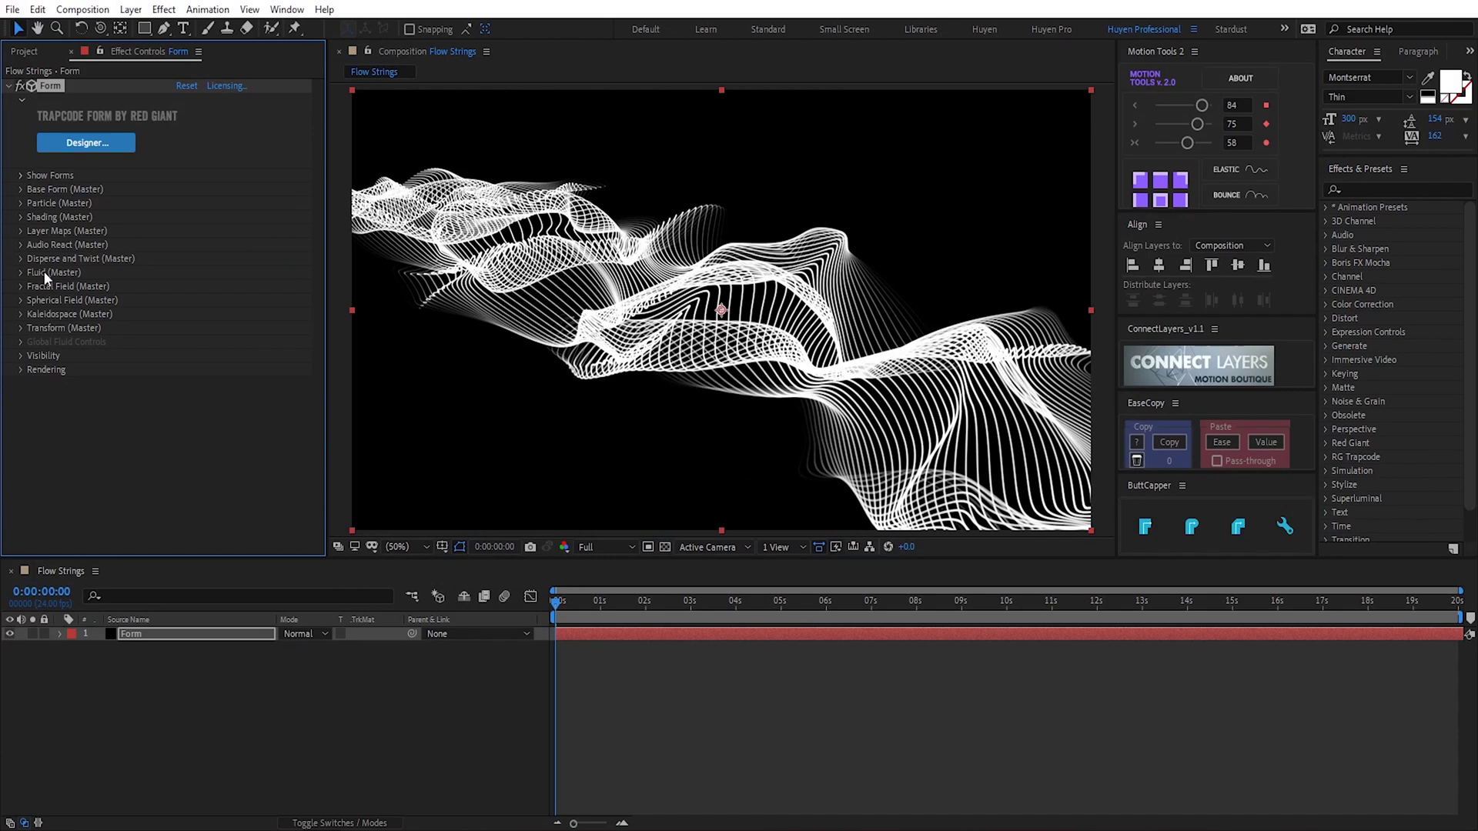
# Set the master particles to be colored over X and their blend mode to Add
pyautogui.click(19, 202)
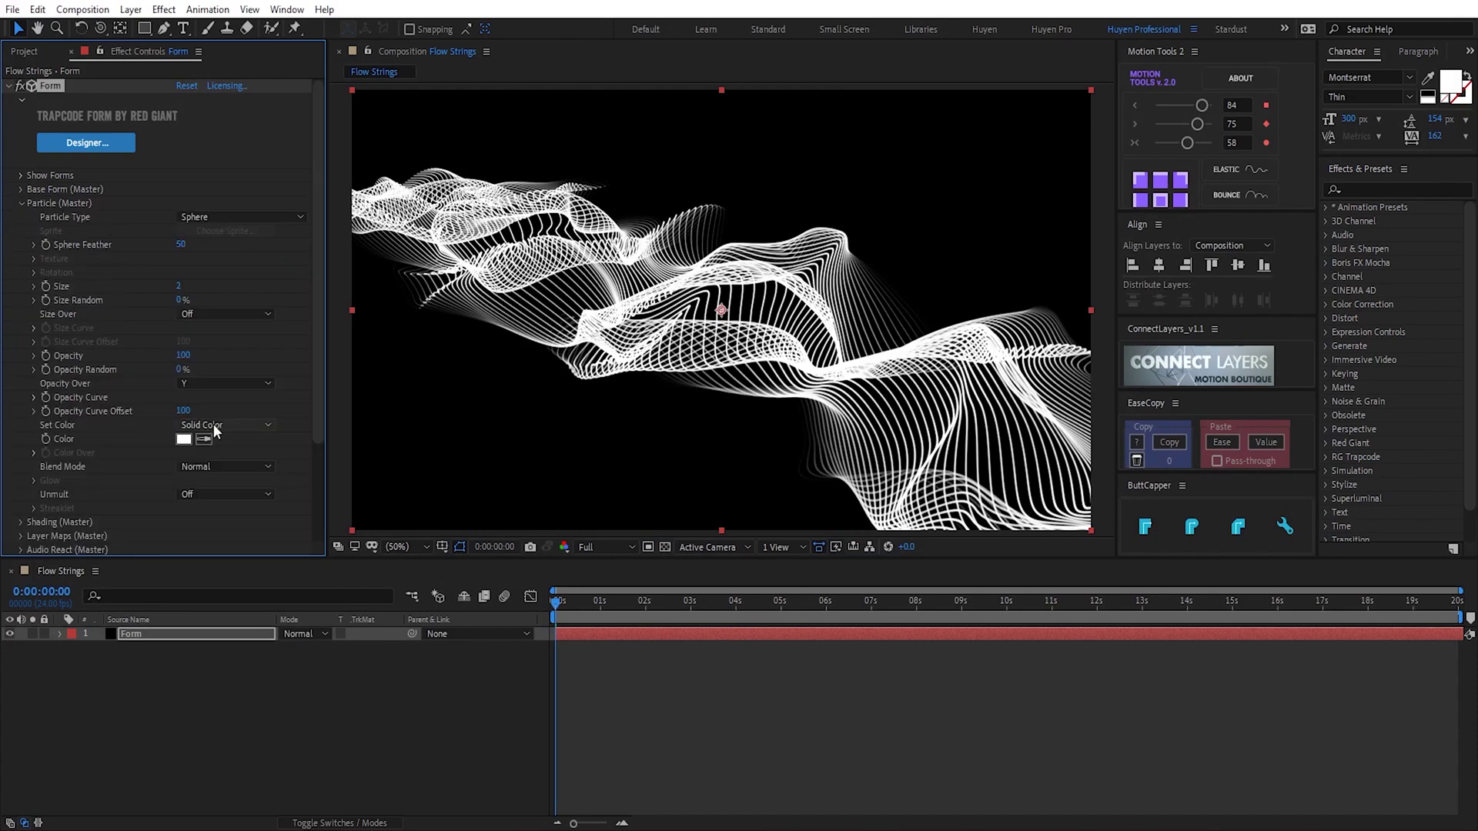
pyautogui.click(214, 423)
pyautogui.click(236, 463)
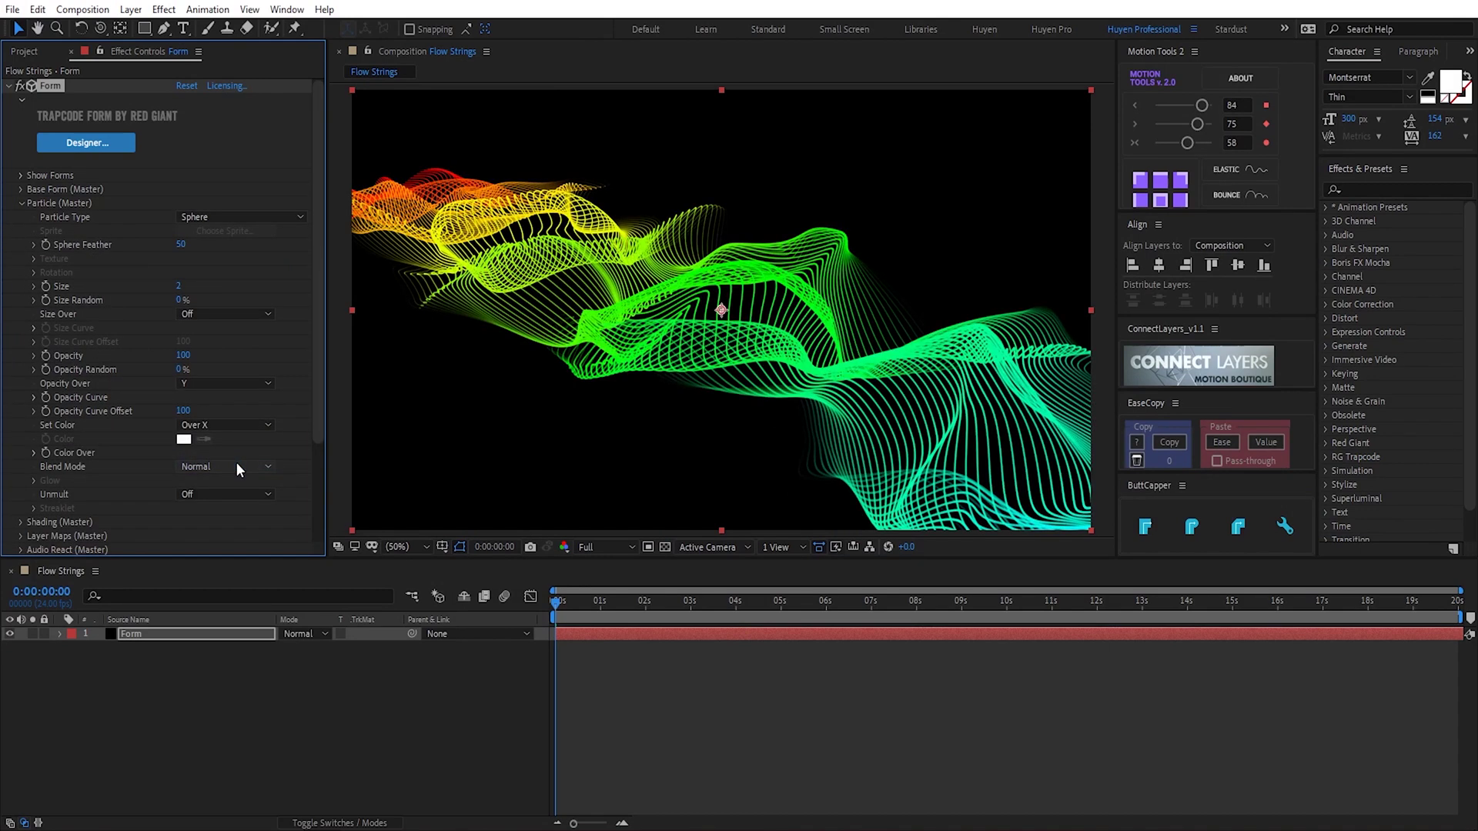
pyautogui.click(236, 462)
pyautogui.click(229, 497)
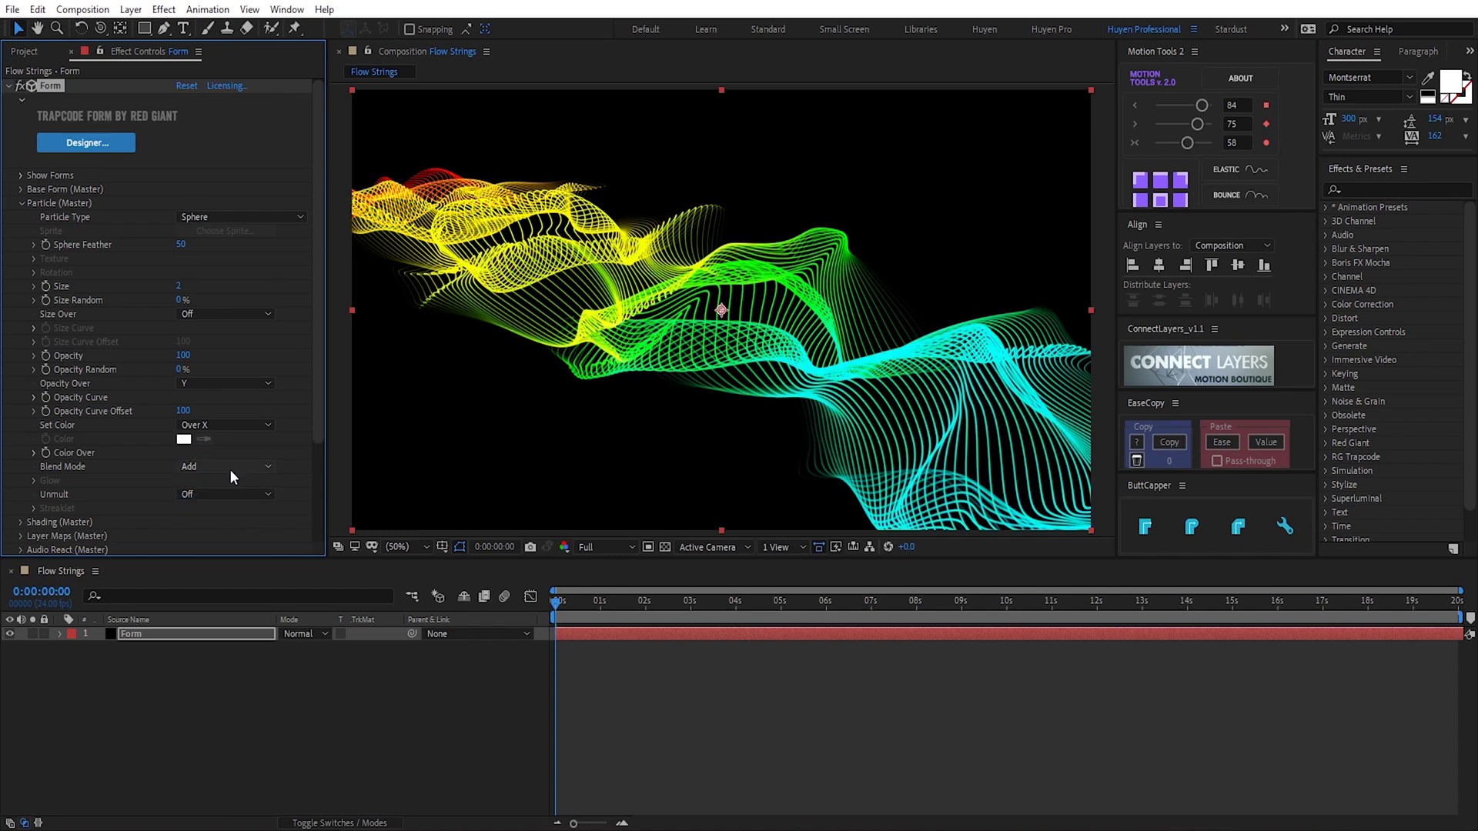
# Remove the red, green and cyan stops from the Color Over gradient, keeping only yellow and blue
pyautogui.click(35, 454)
pyautogui.moveTo(62, 434); pyautogui.dragTo(62, 477)
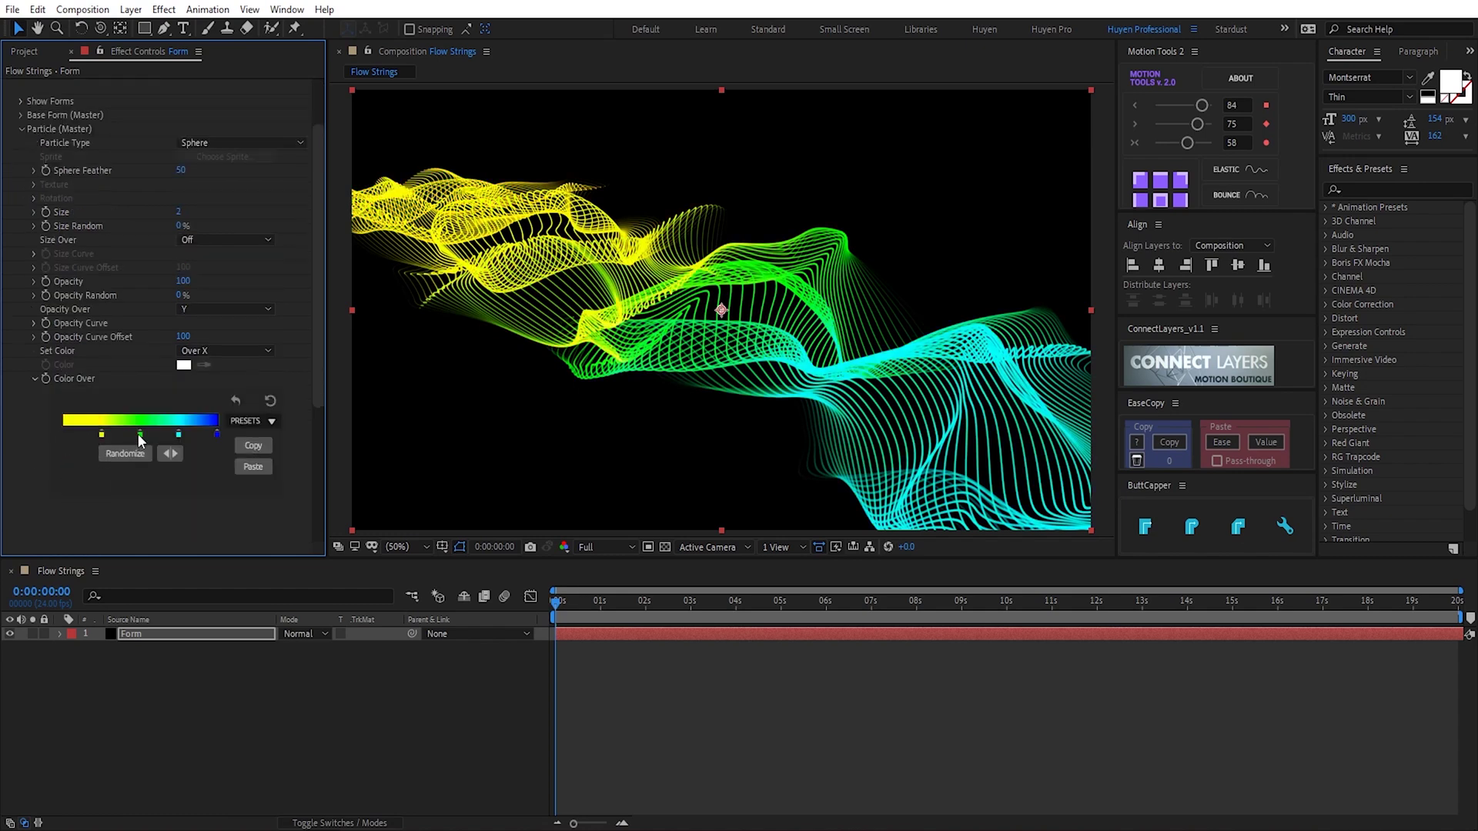
pyautogui.moveTo(139, 434); pyautogui.dragTo(174, 510)
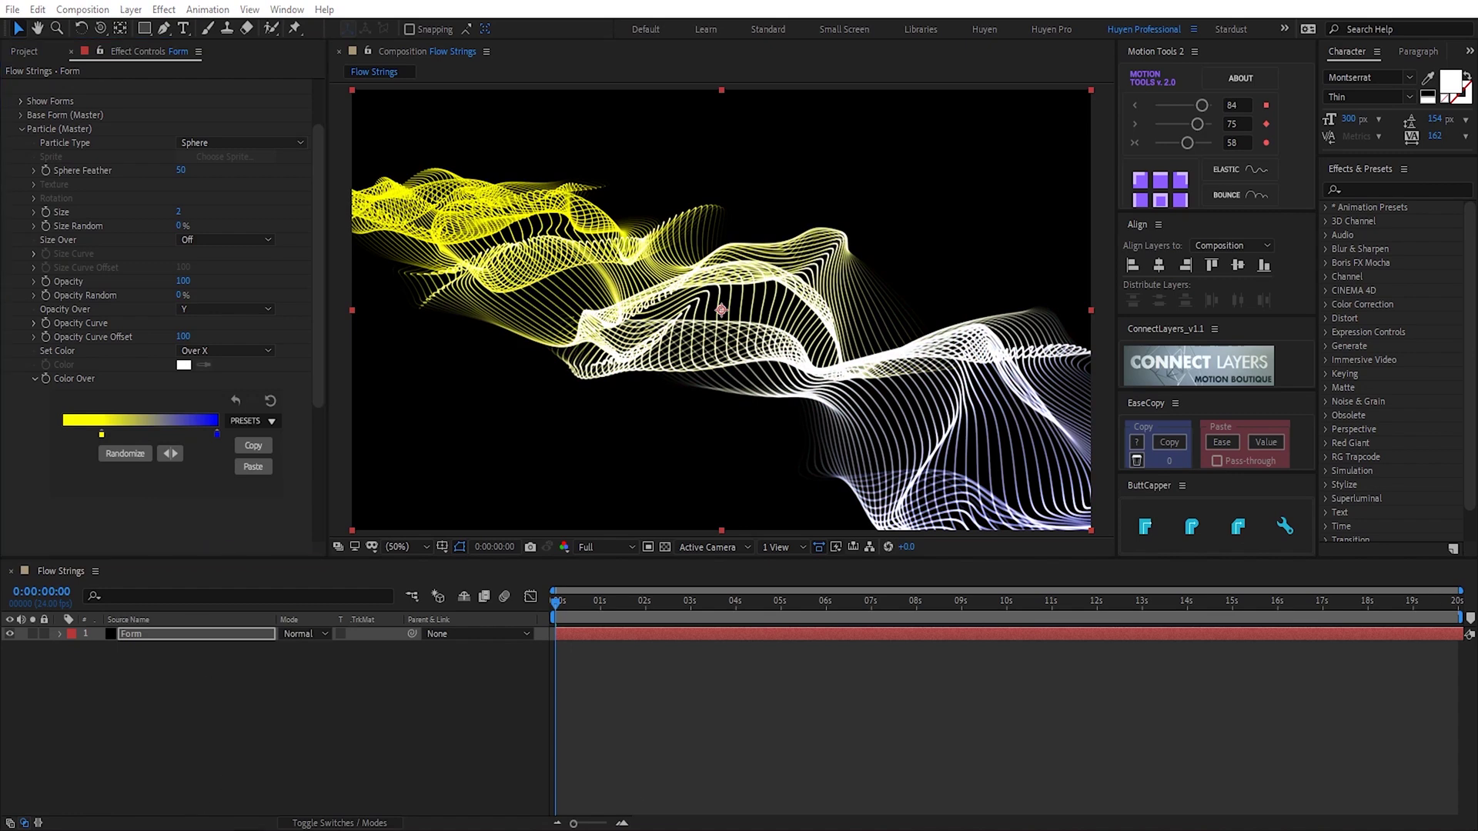
# Change the gradient's yellow stop to a light green
pyautogui.doubleClick(103, 433)
pyautogui.click(1238, 349)
pyautogui.click(1155, 227)
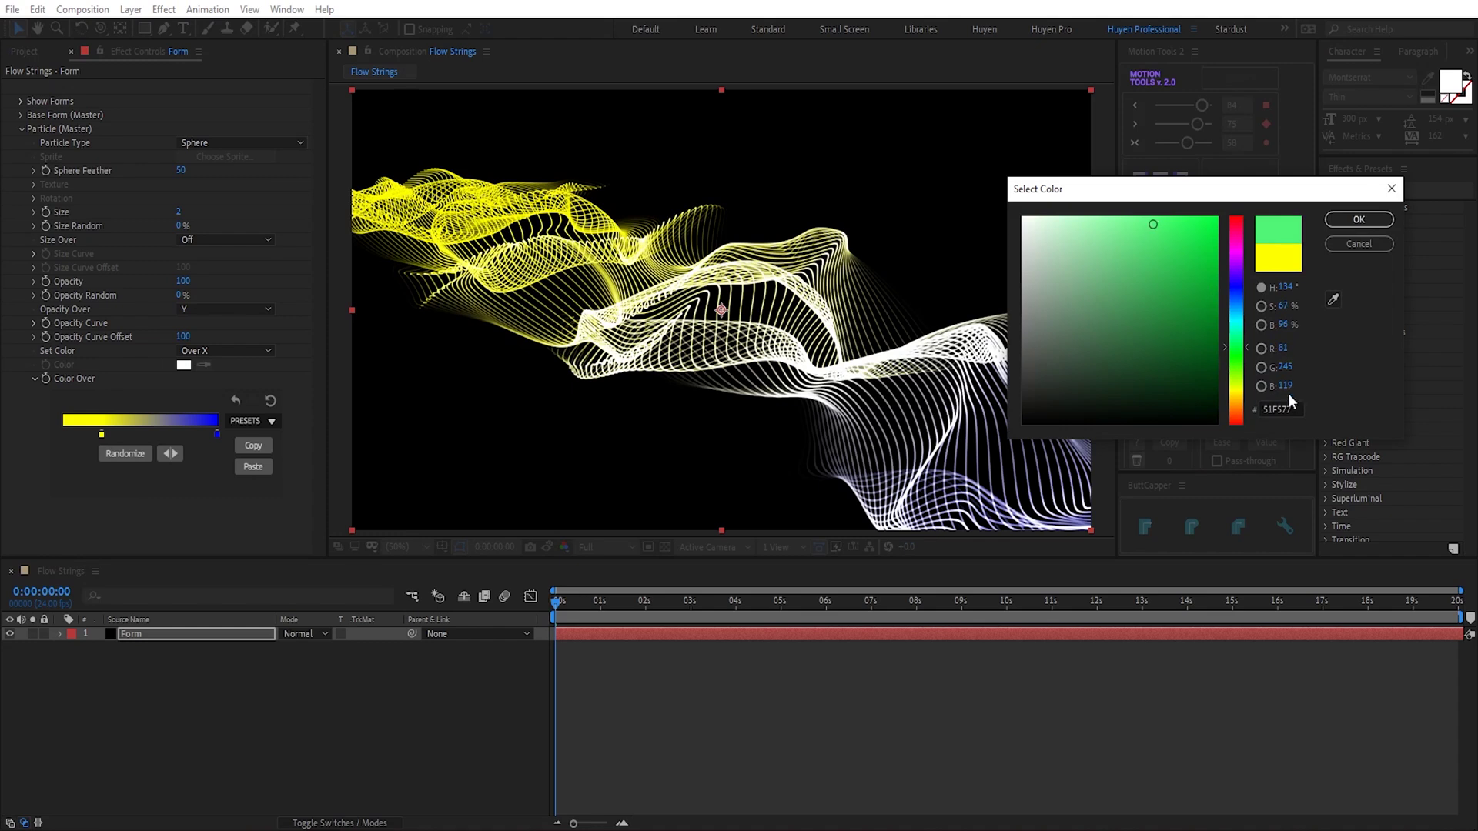
pyautogui.write('07343E')
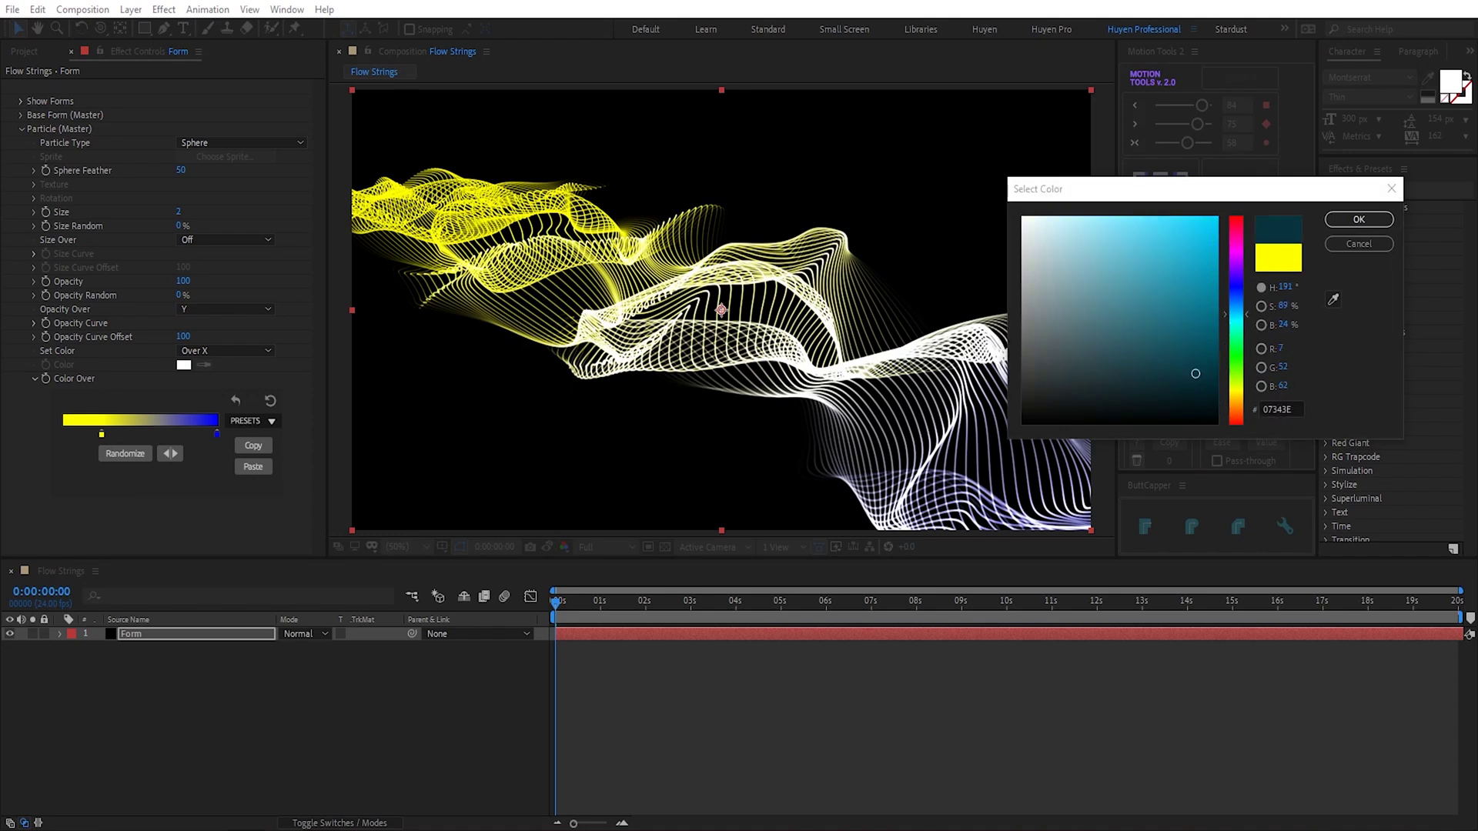
pyautogui.write('E204B7')
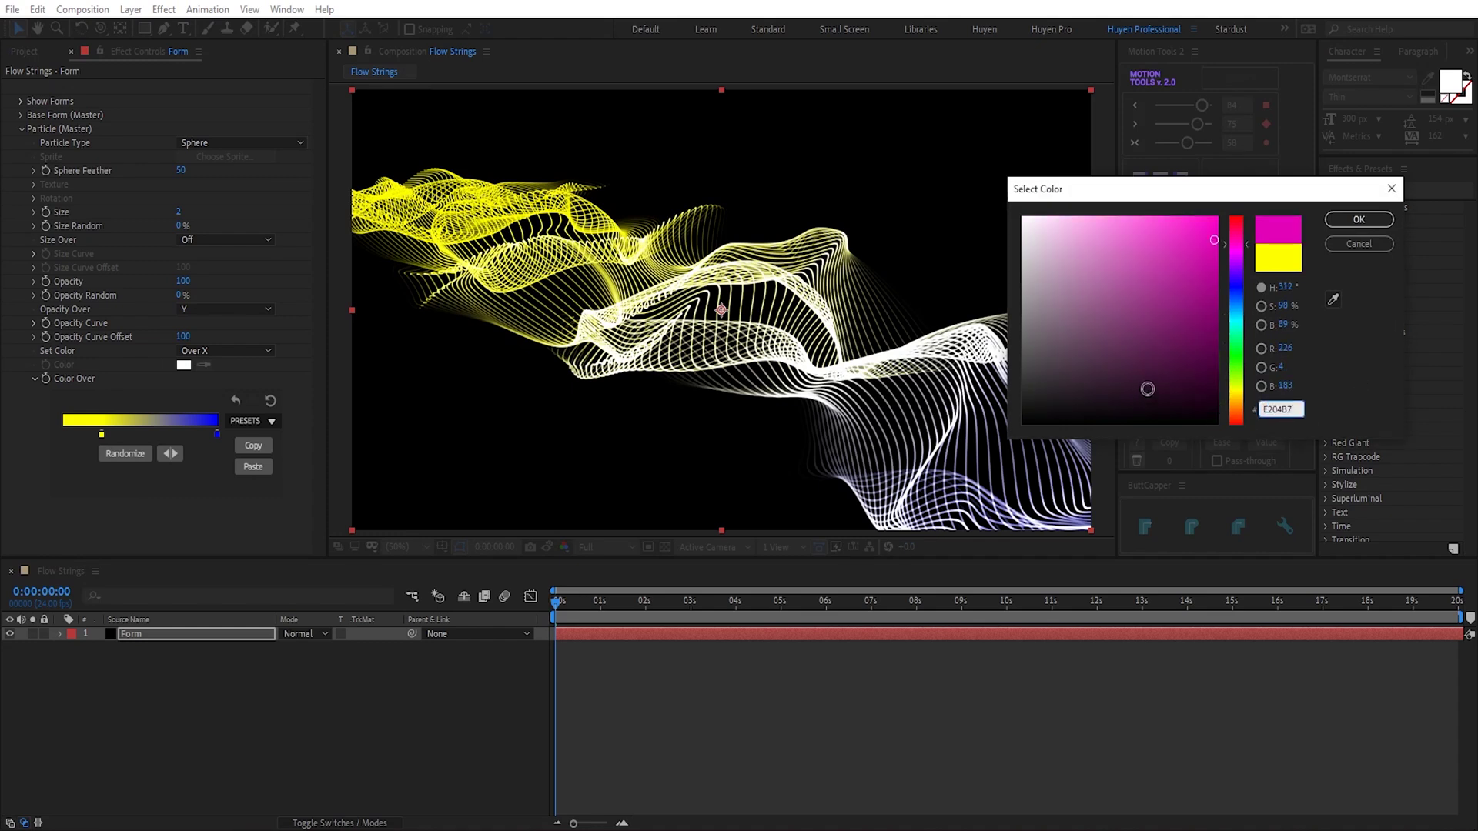
pyautogui.click(1237, 357)
pyautogui.click(1135, 222)
pyautogui.click(1359, 221)
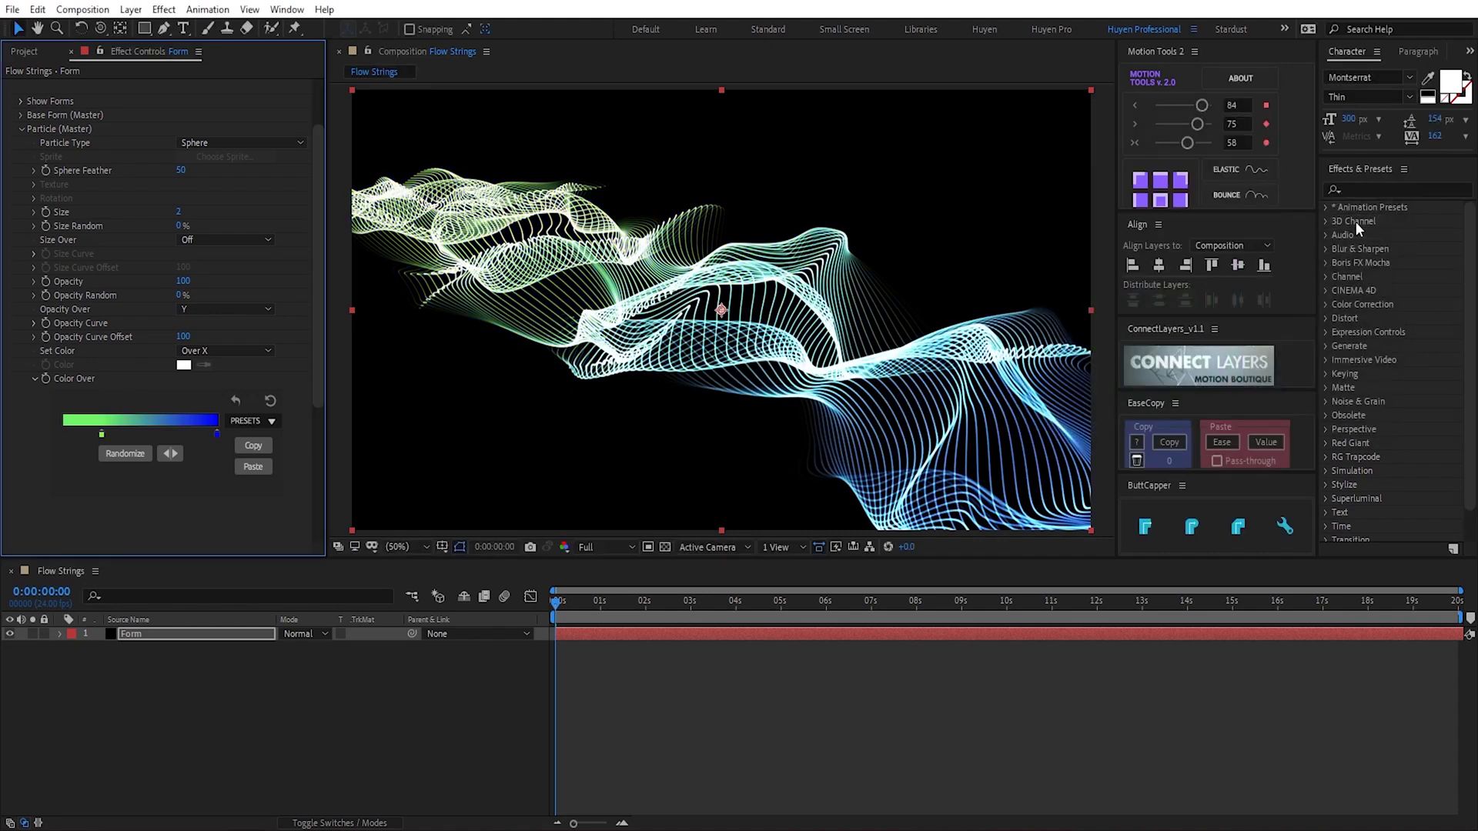
# Change the gradient's blue stop to light orange FFA55D
pyautogui.doubleClick(217, 434)
pyautogui.click(1237, 410)
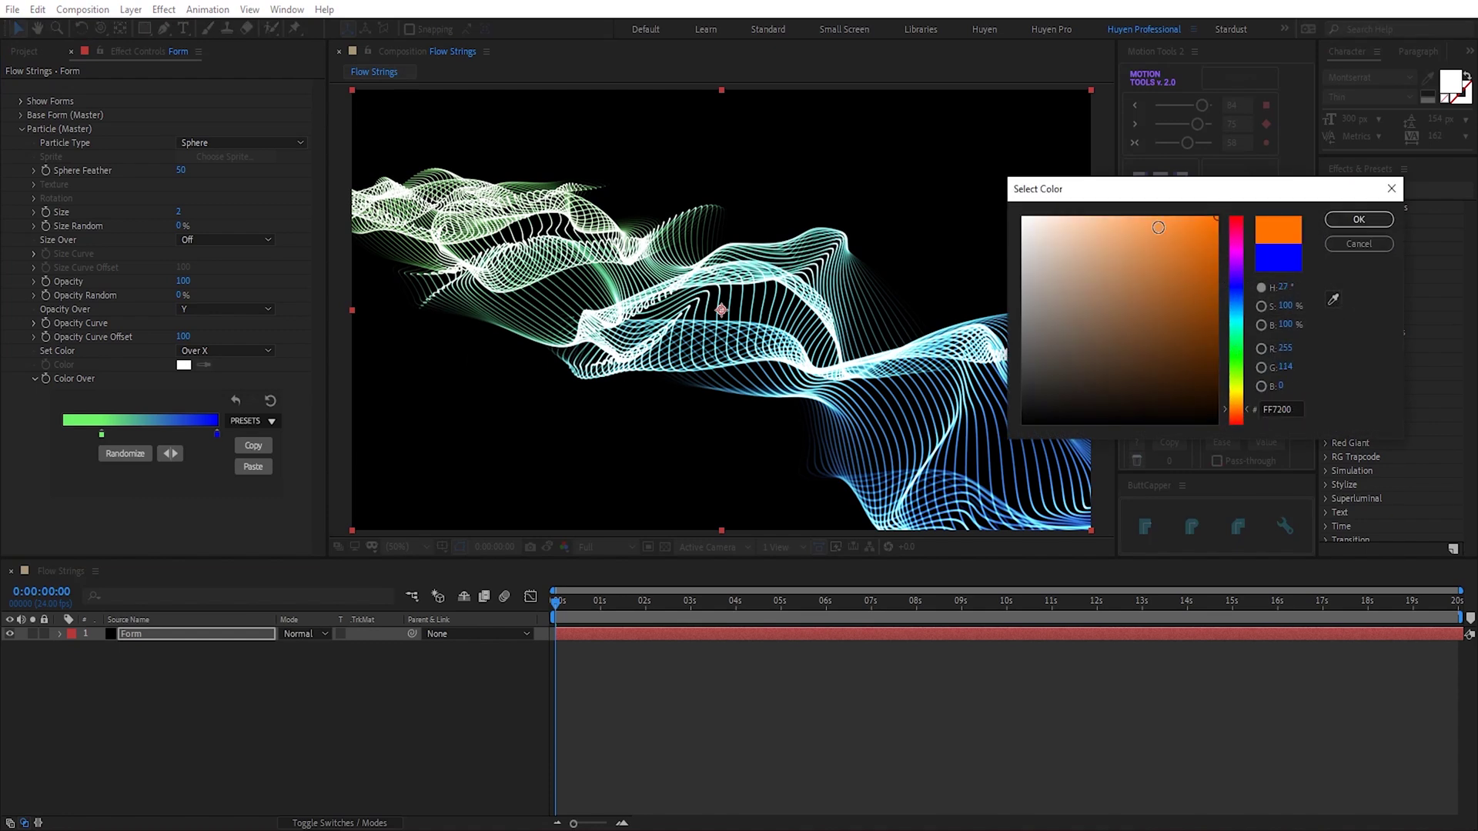
pyautogui.click(1147, 216)
pyautogui.click(1359, 221)
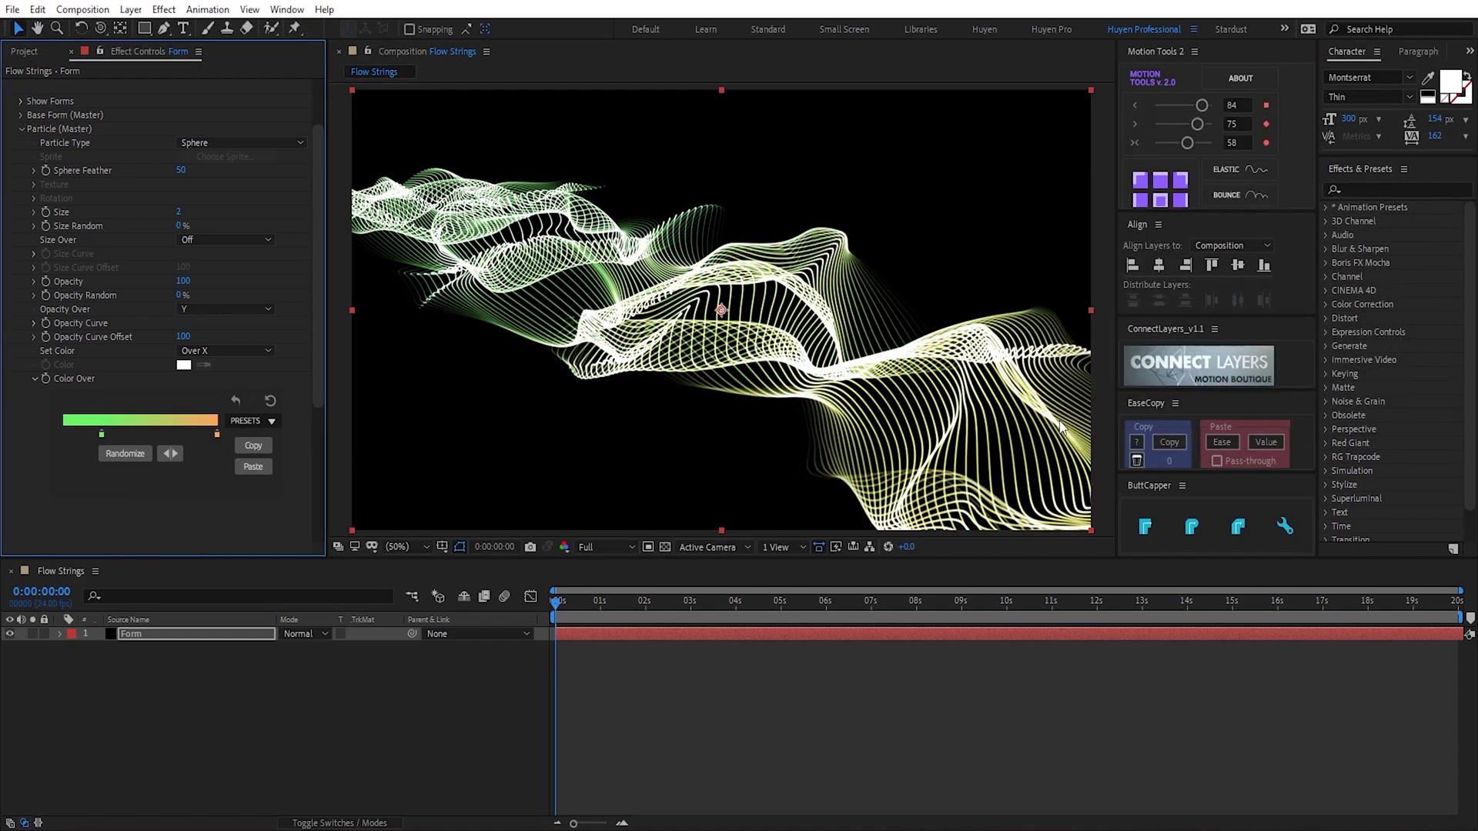
# Refine the gradient's green stop to a more saturated green and its orange stop to EB8152
pyautogui.doubleClick(104, 433)
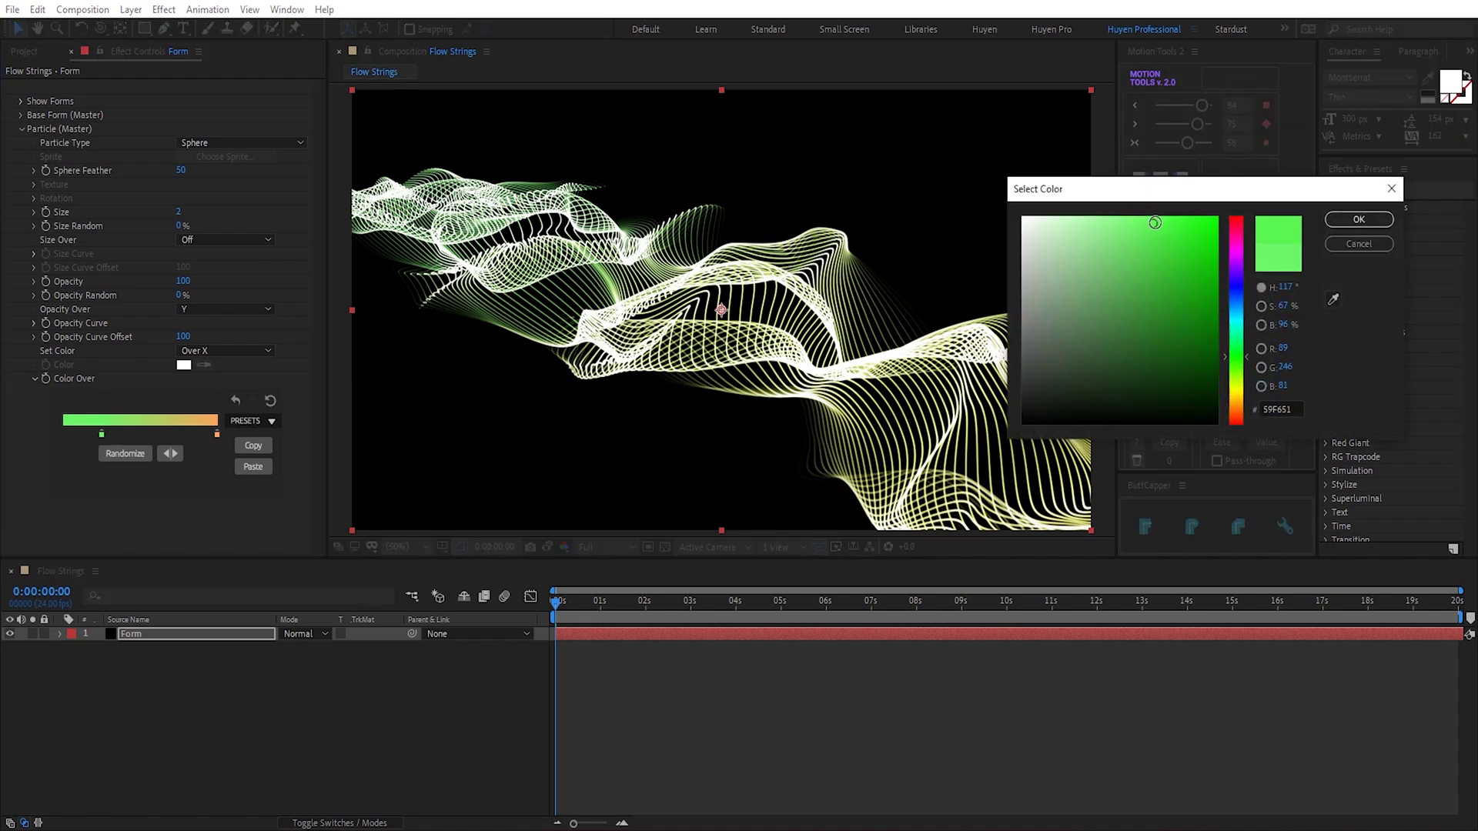
pyautogui.click(1337, 222)
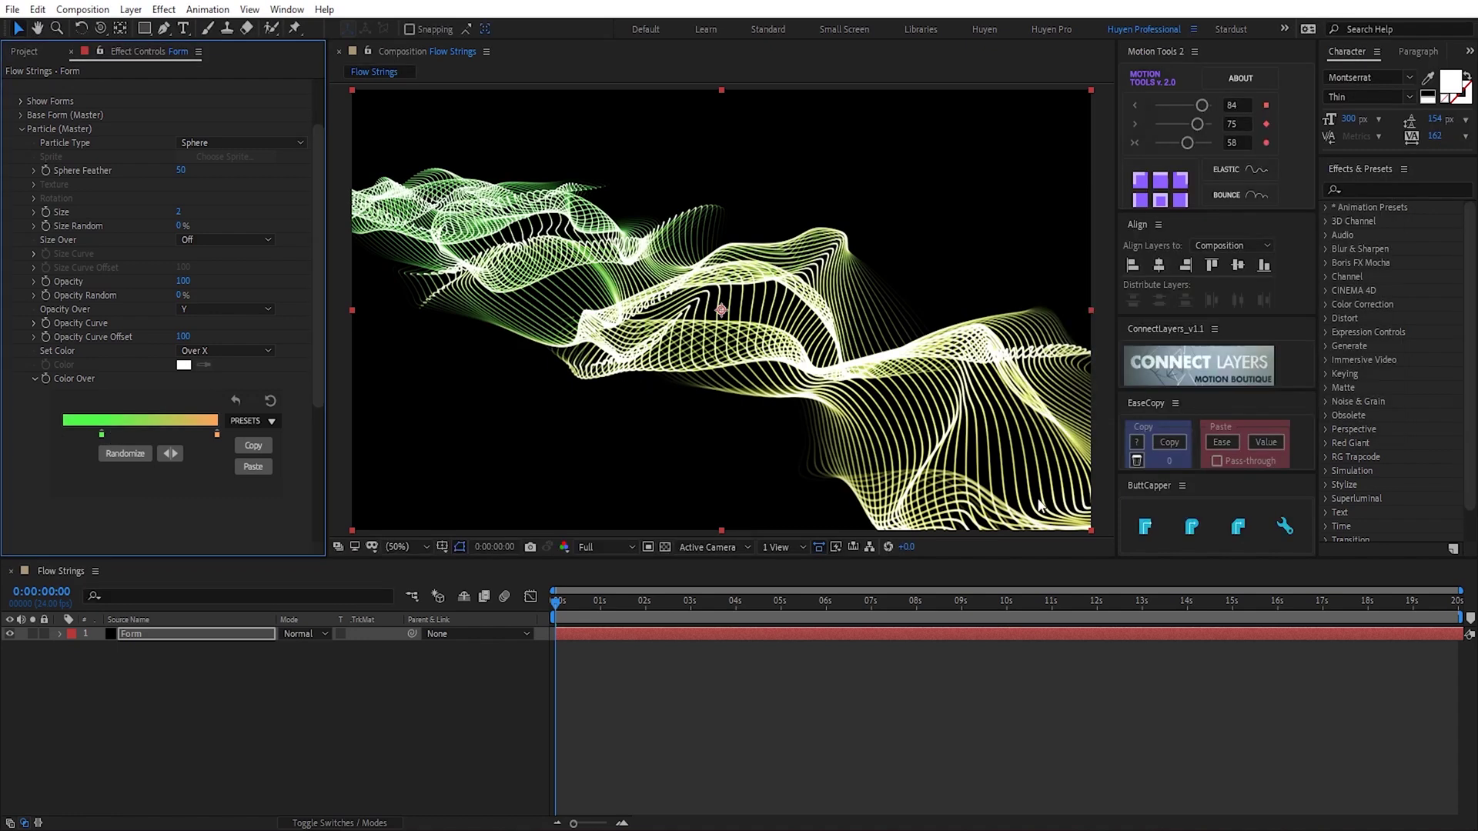
pyautogui.doubleClick(216, 434)
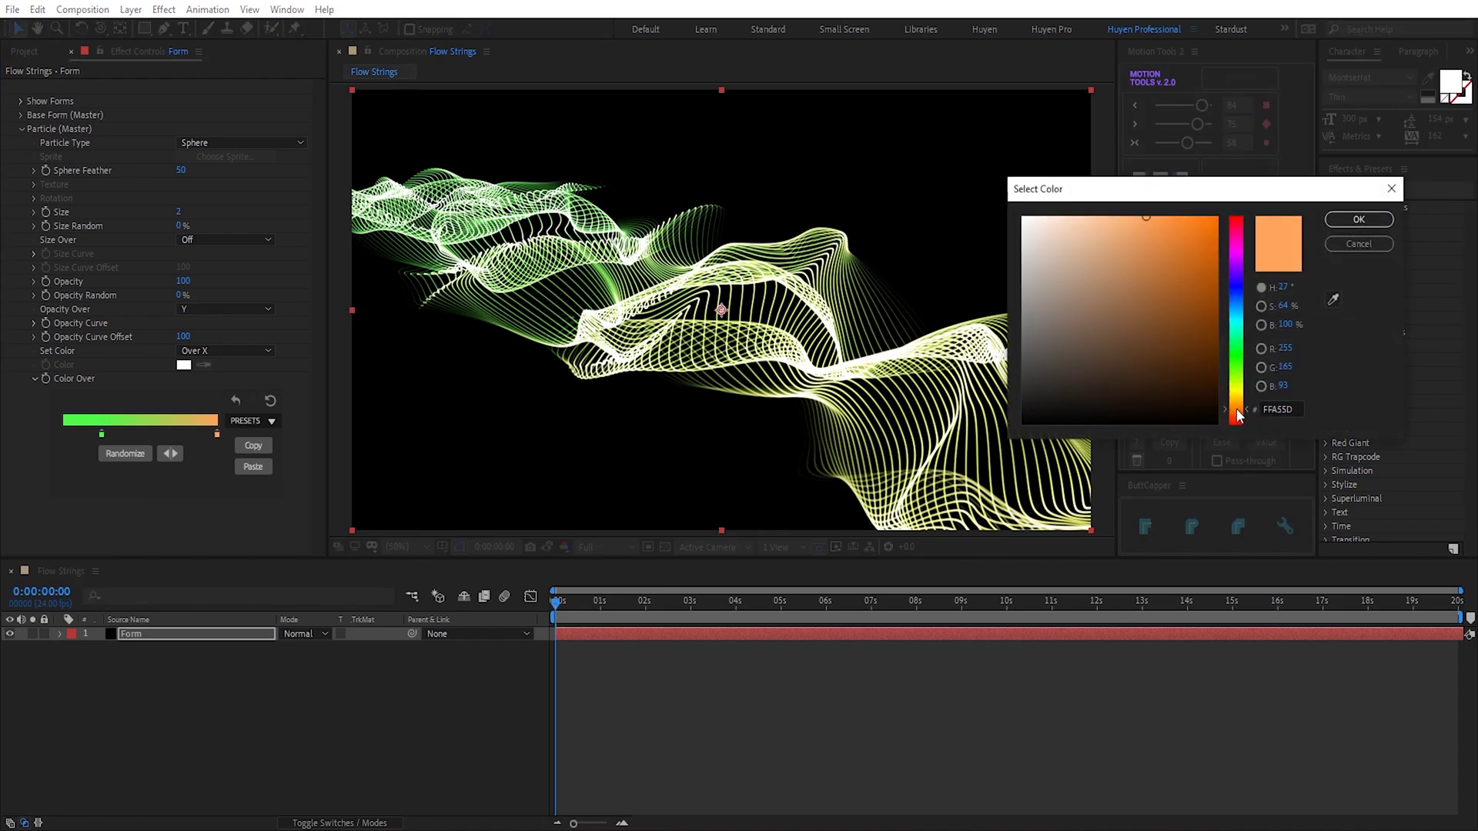
pyautogui.moveTo(1238, 420); pyautogui.dragTo(1238, 419)
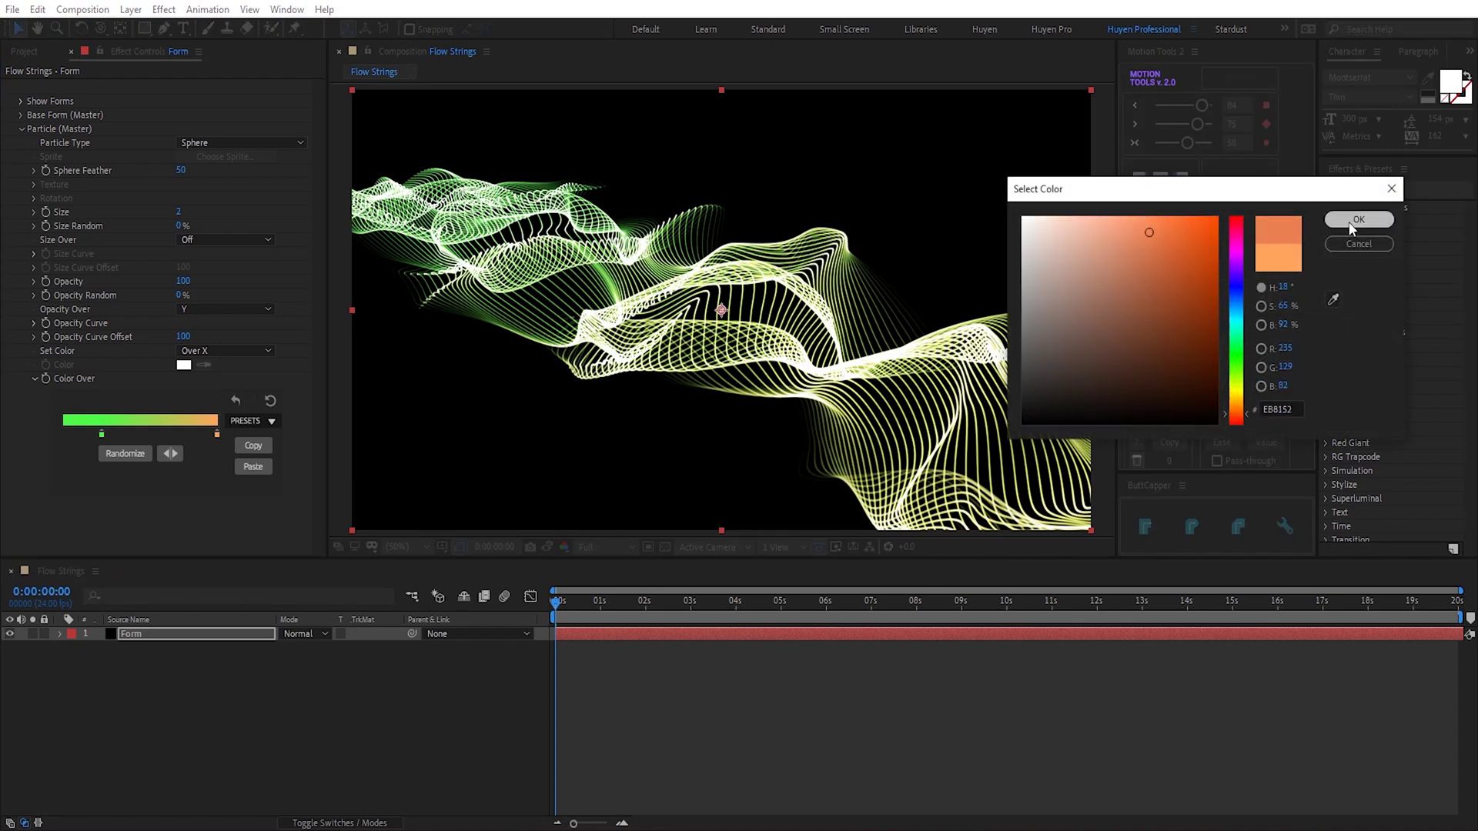
pyautogui.click(1358, 220)
# Scrub the opening of the Flow Strings timeline back to the start to preview the animation
pyautogui.moveTo(603, 603); pyautogui.dragTo(555, 605)
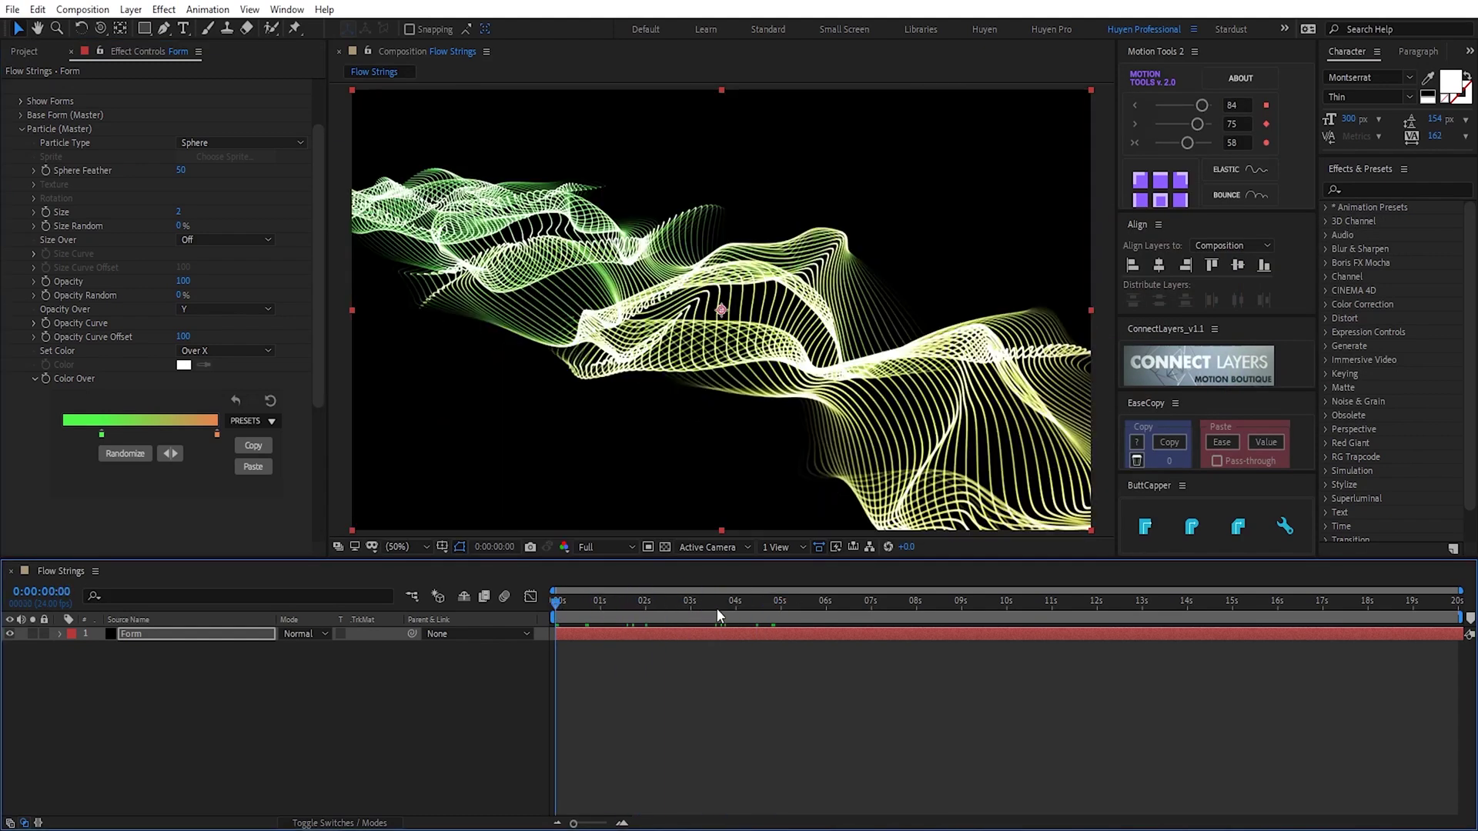
# Play back about the first second of the Flow Strings animation to check the recolored strings
pyautogui.press('space')
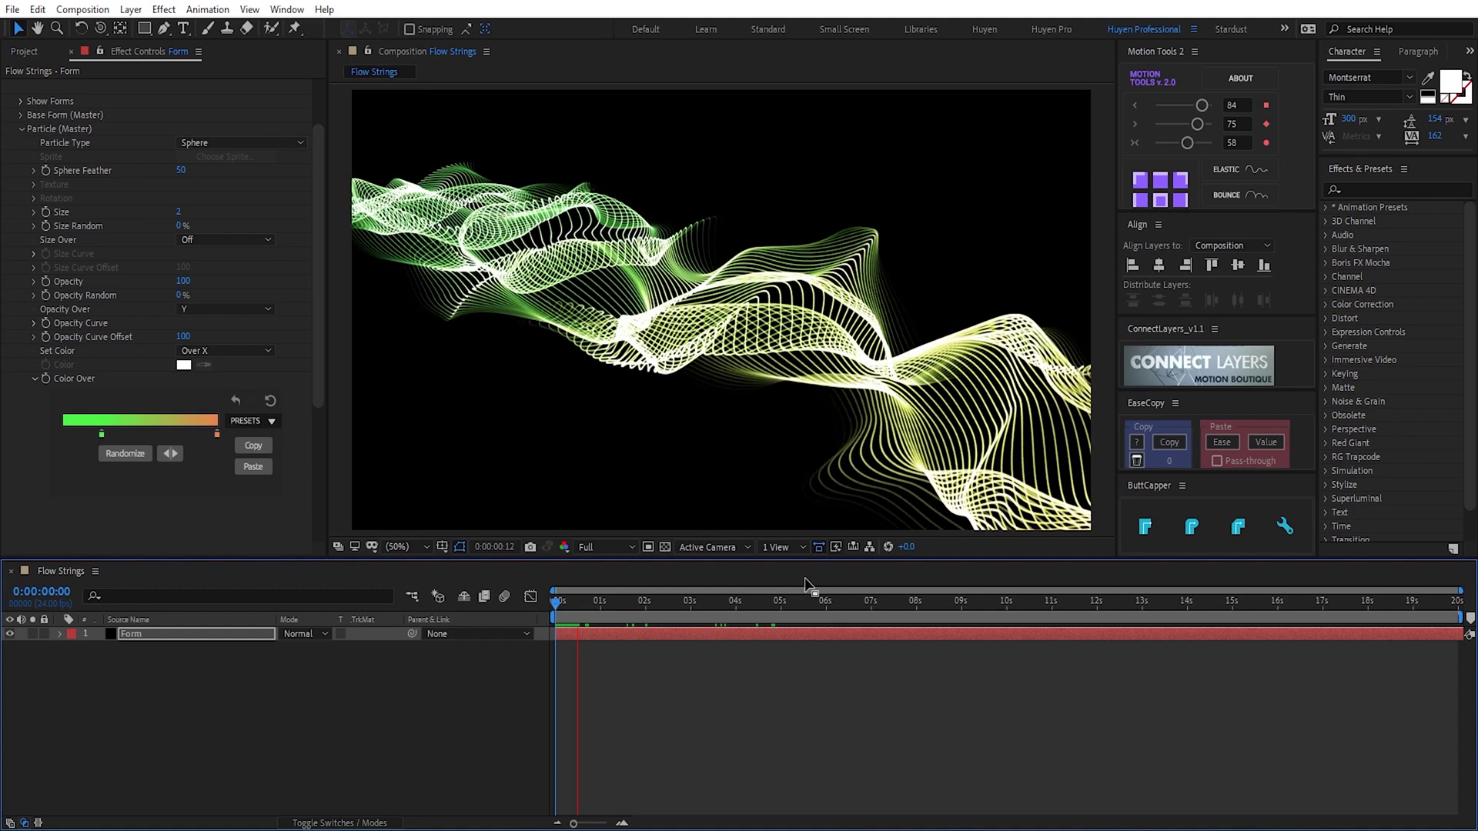
pyautogui.press('space')
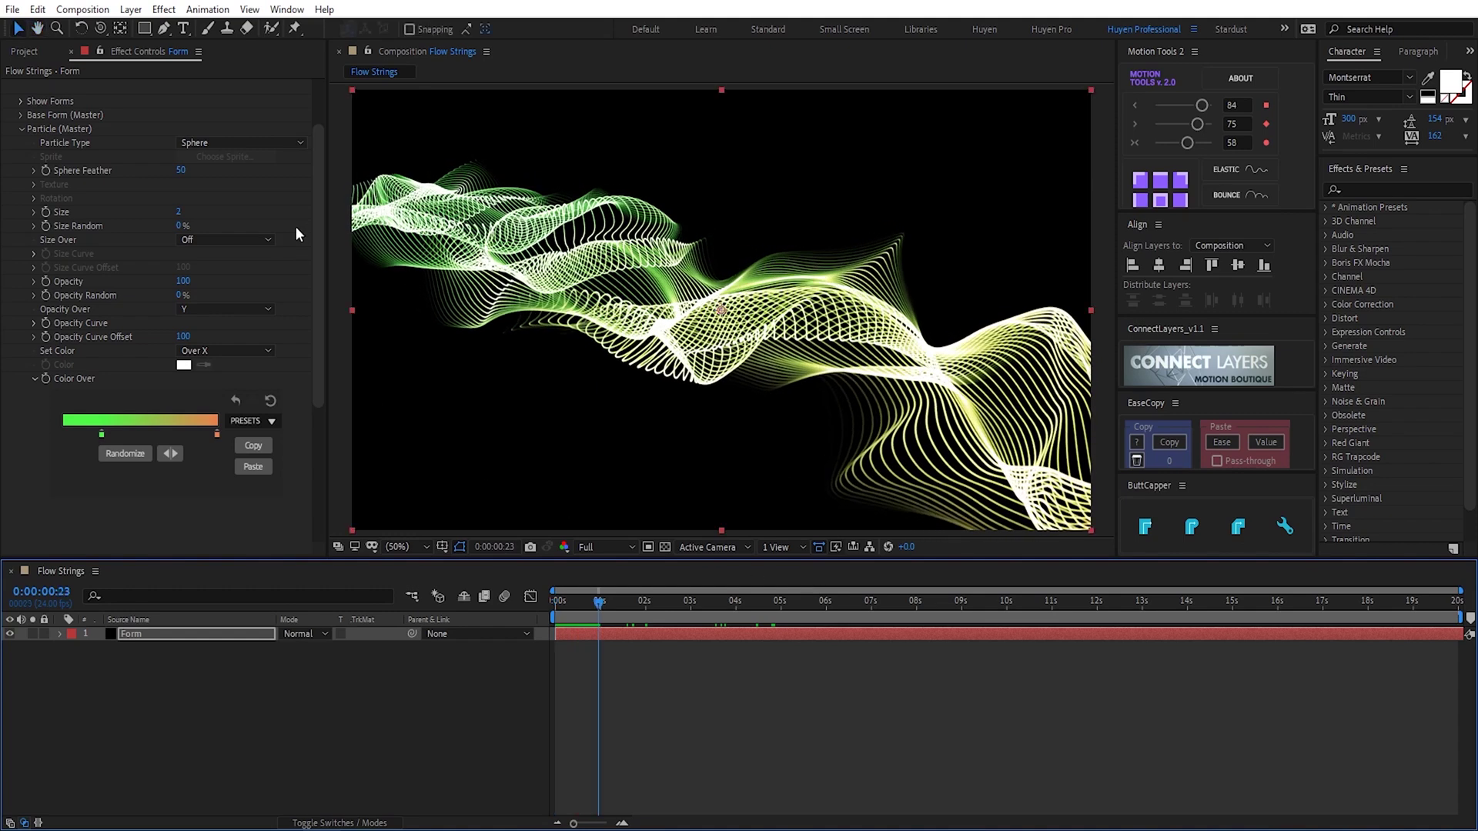
# Open the Form Designer and set the Master Form's Particles in Y to 35
pyautogui.scroll(2, 201, 217)
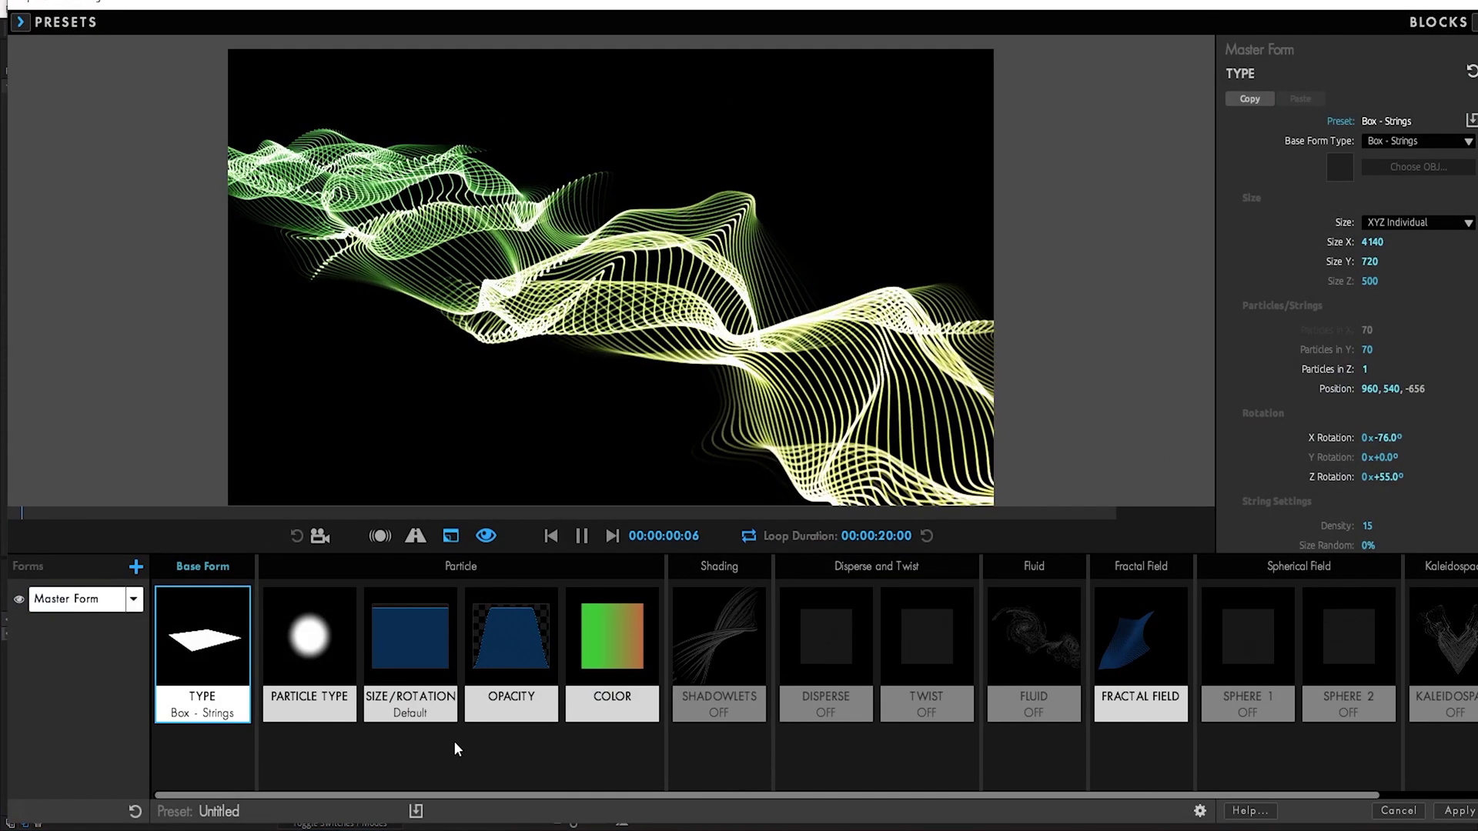
pyautogui.click(277, 662)
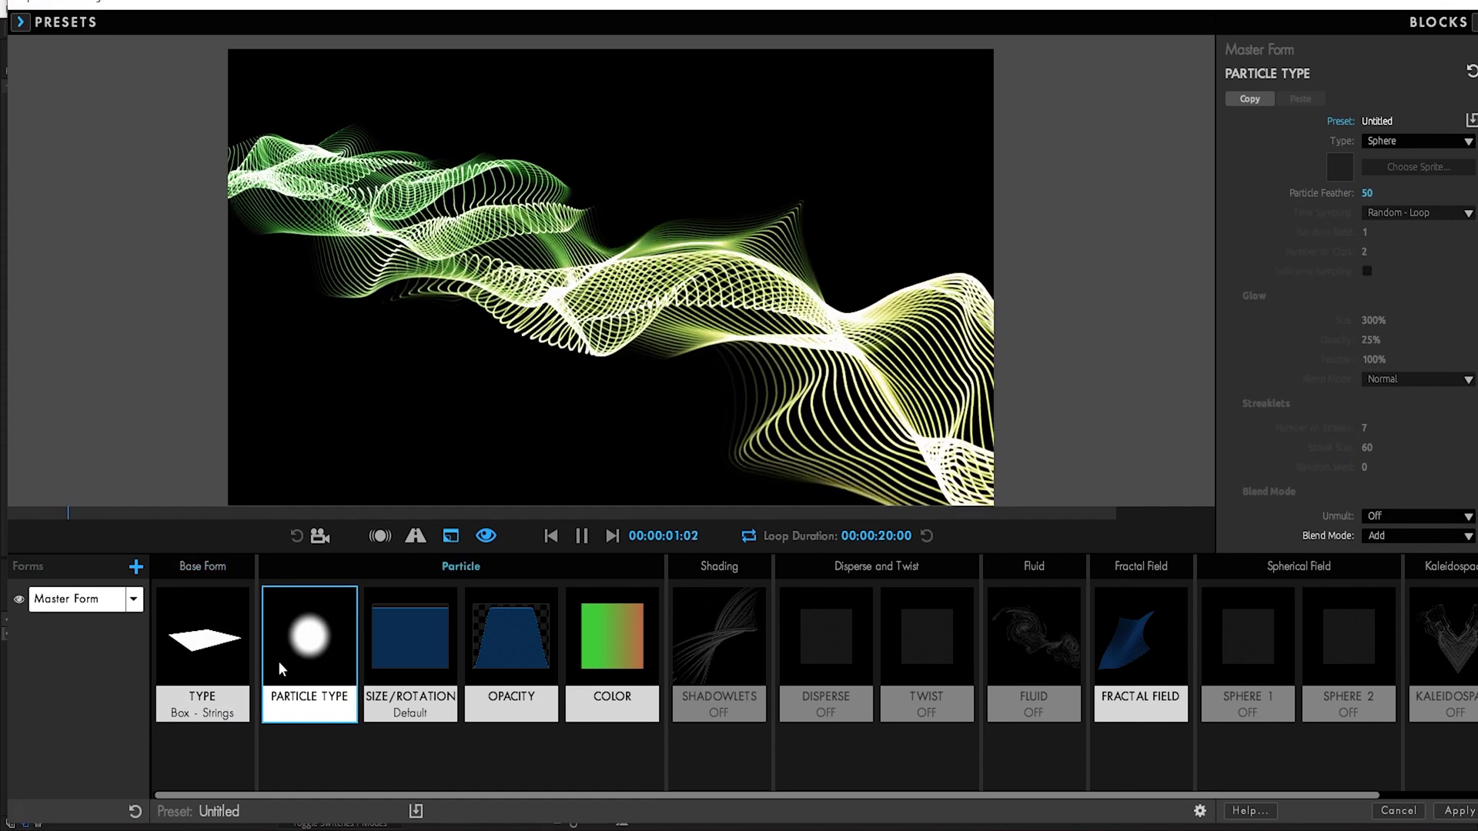
pyautogui.click(385, 656)
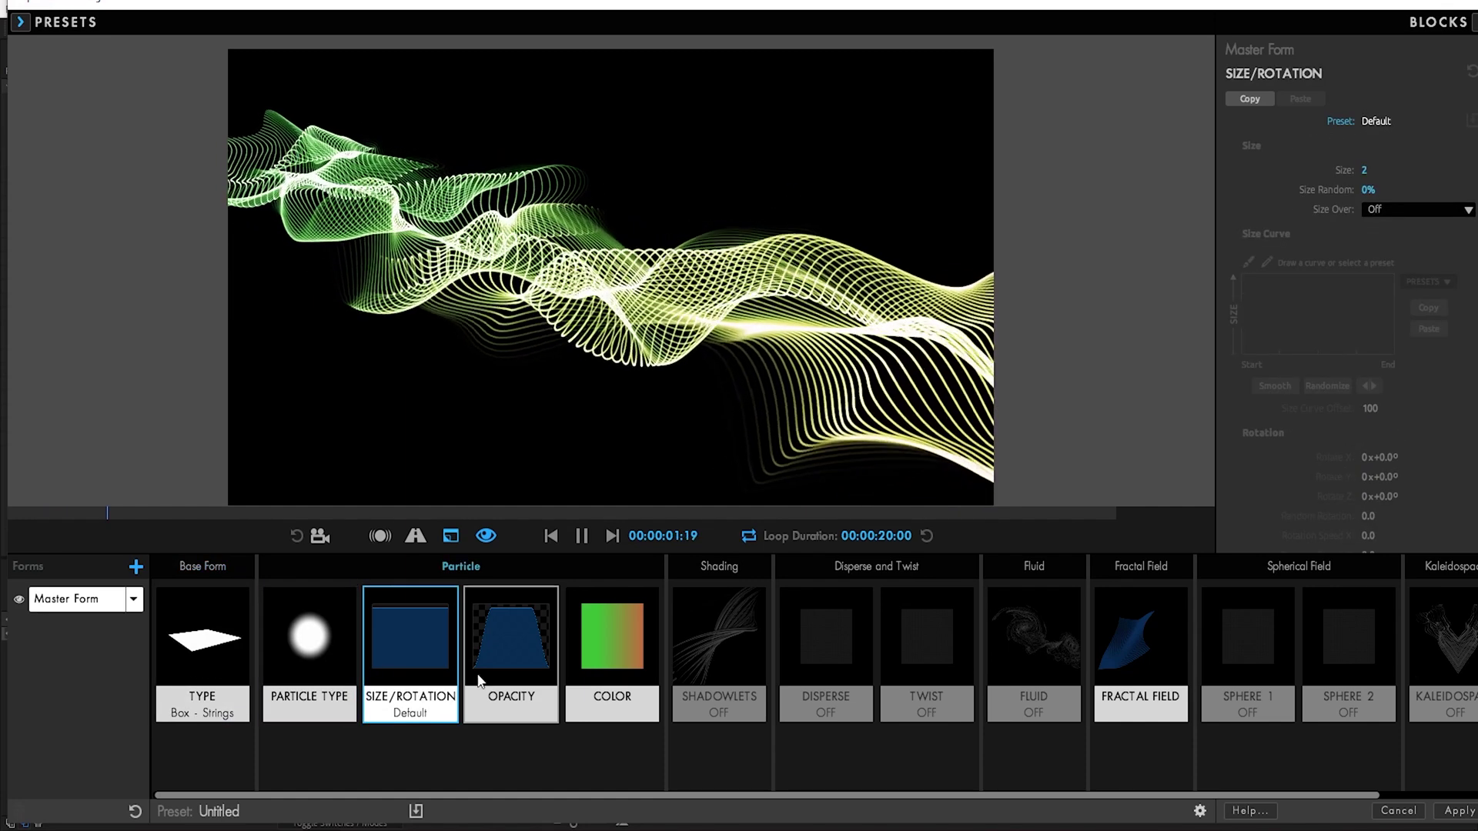
pyautogui.click(248, 658)
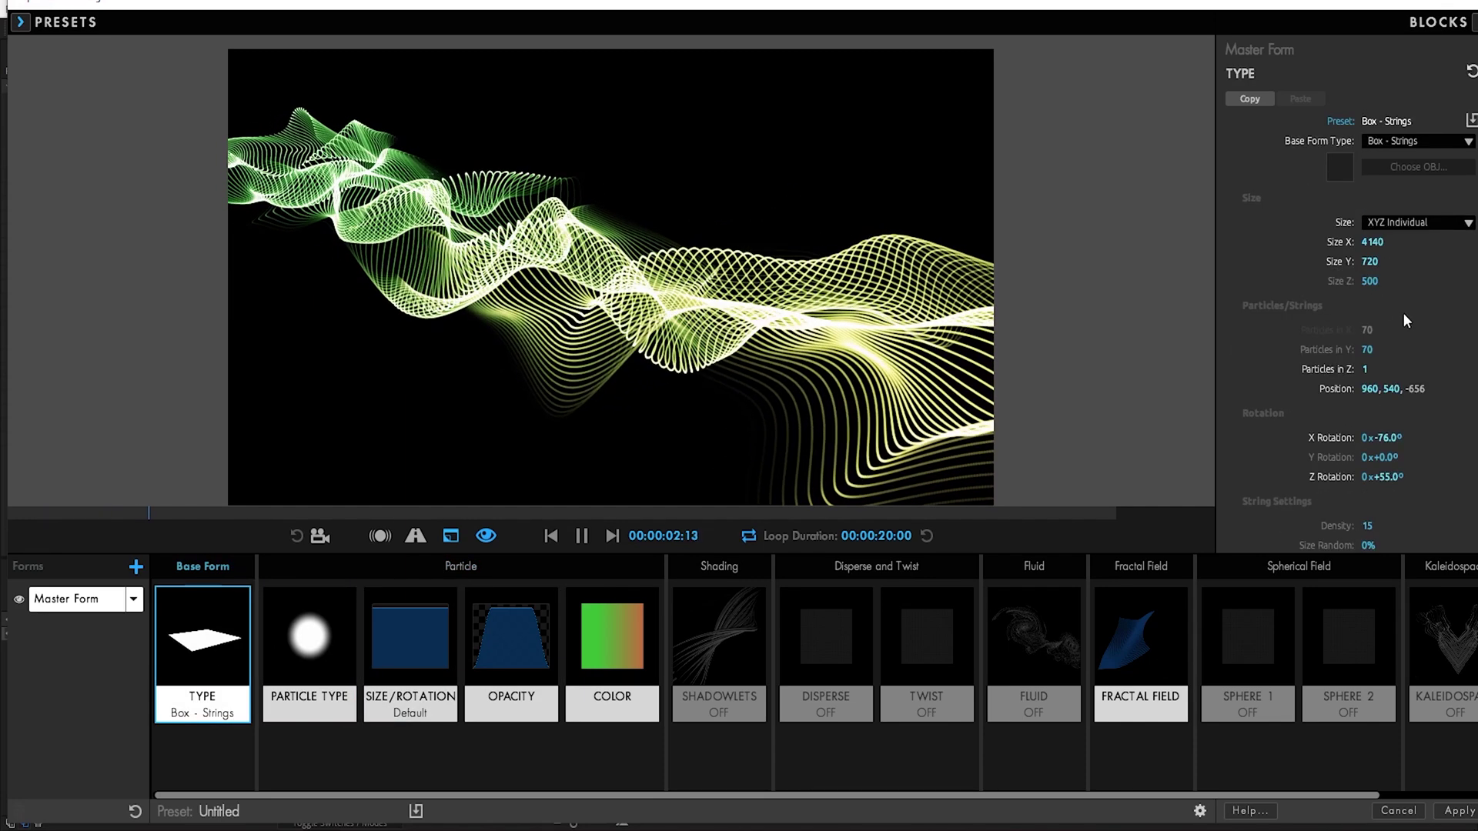
pyautogui.click(1374, 351)
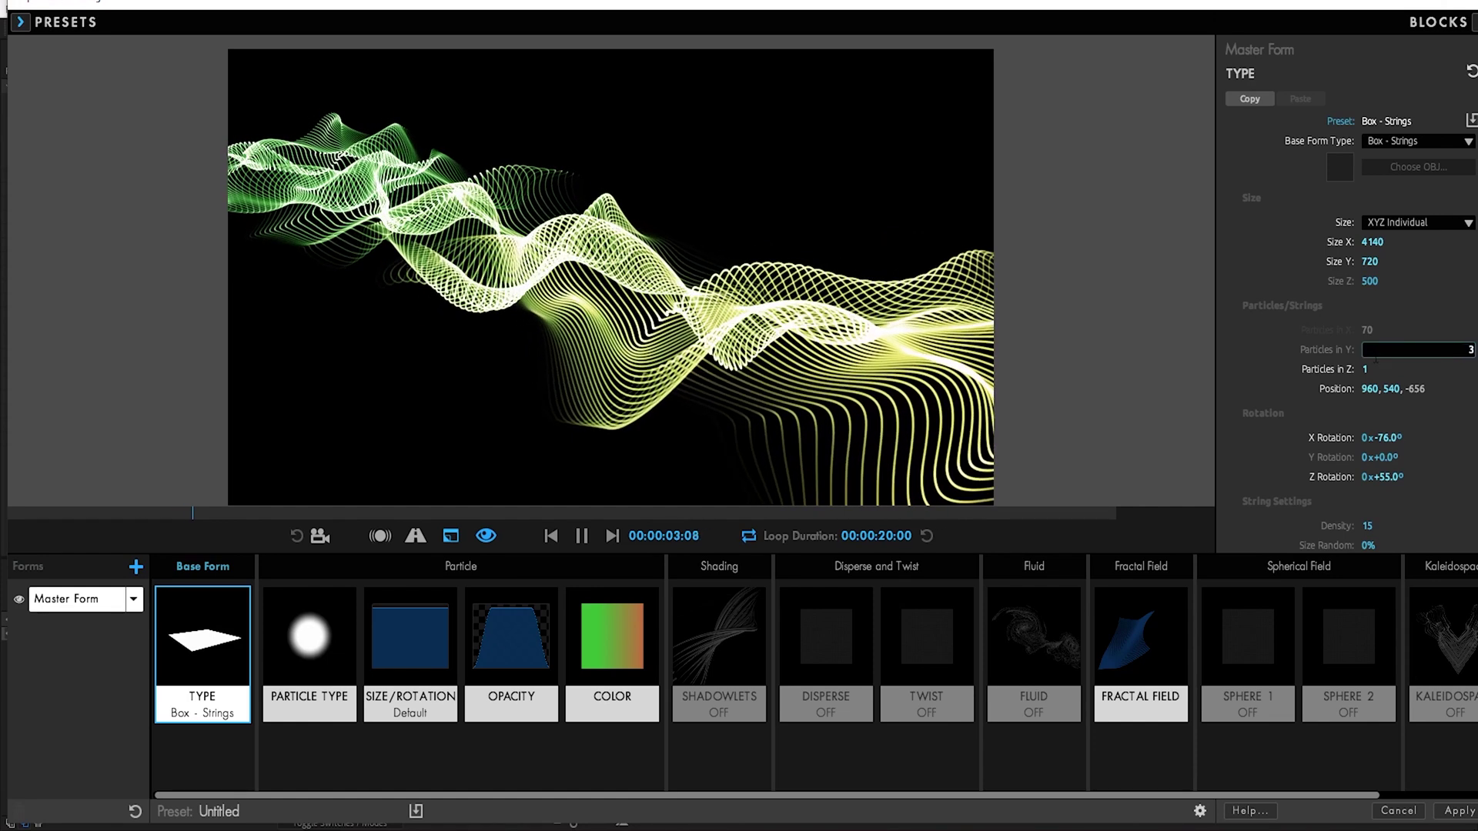
pyautogui.write('36')
pyautogui.press('Tab')
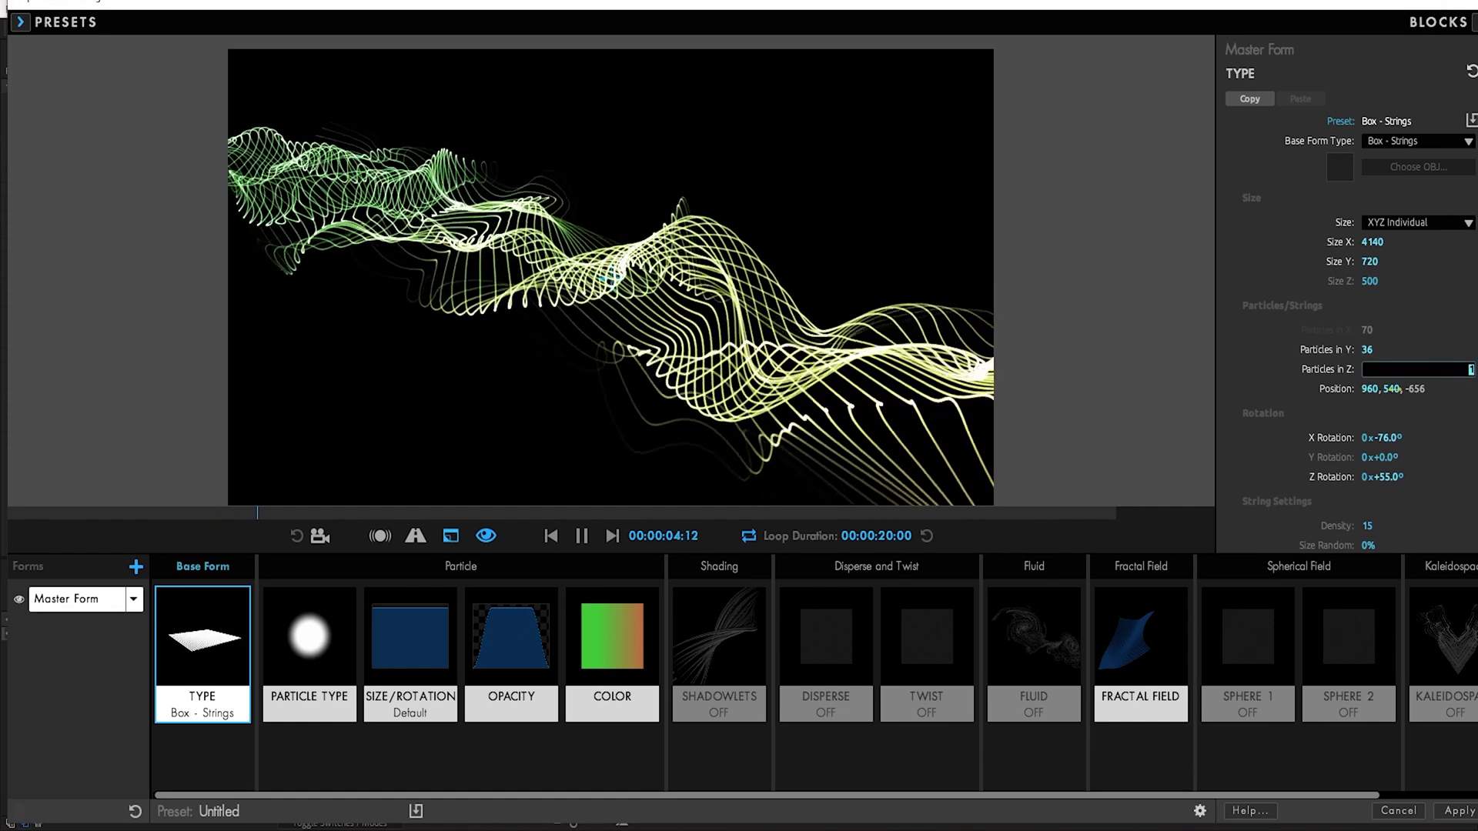
pyautogui.click(1247, 380)
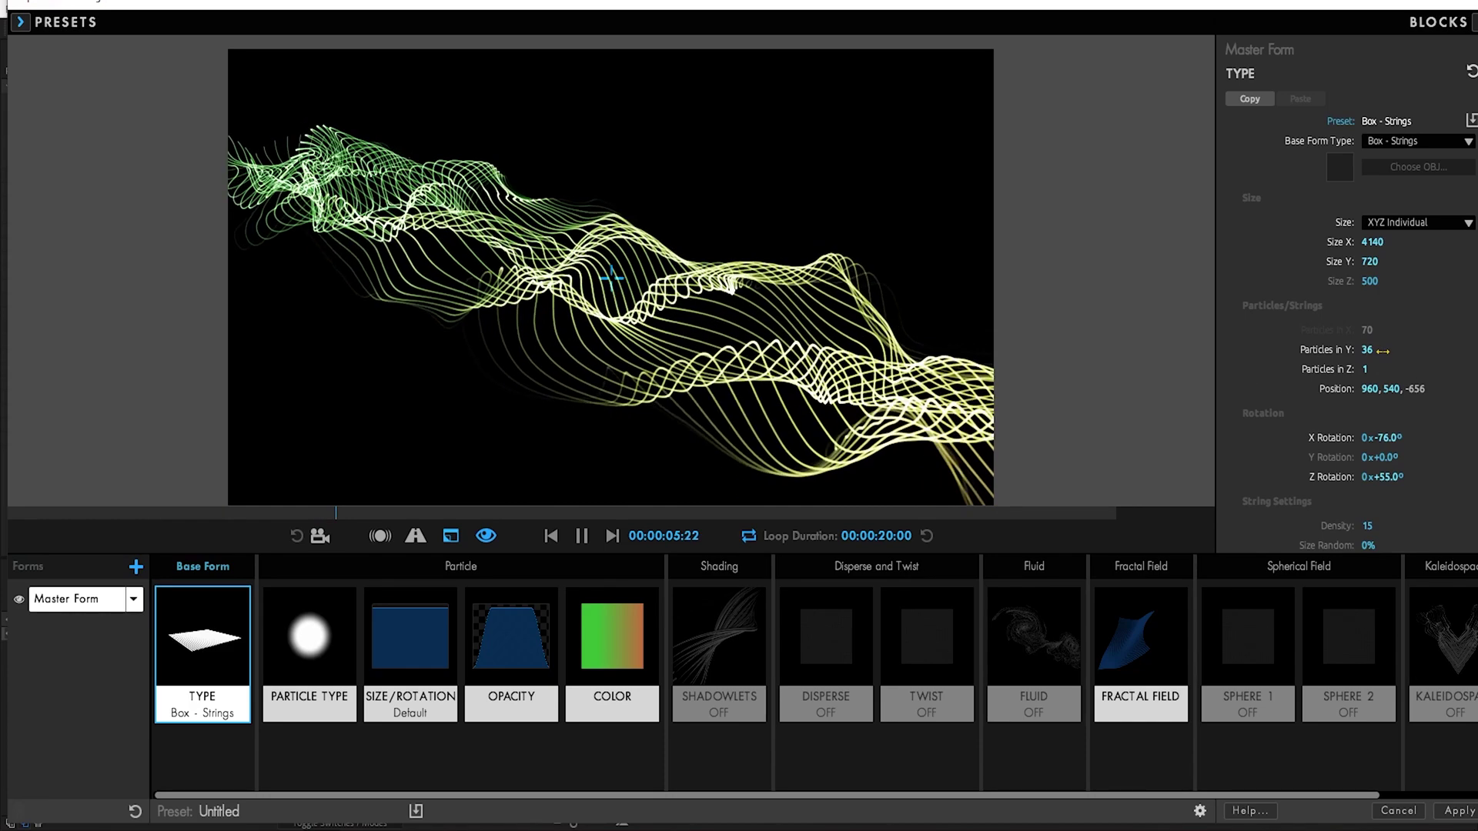
pyautogui.click(1375, 350)
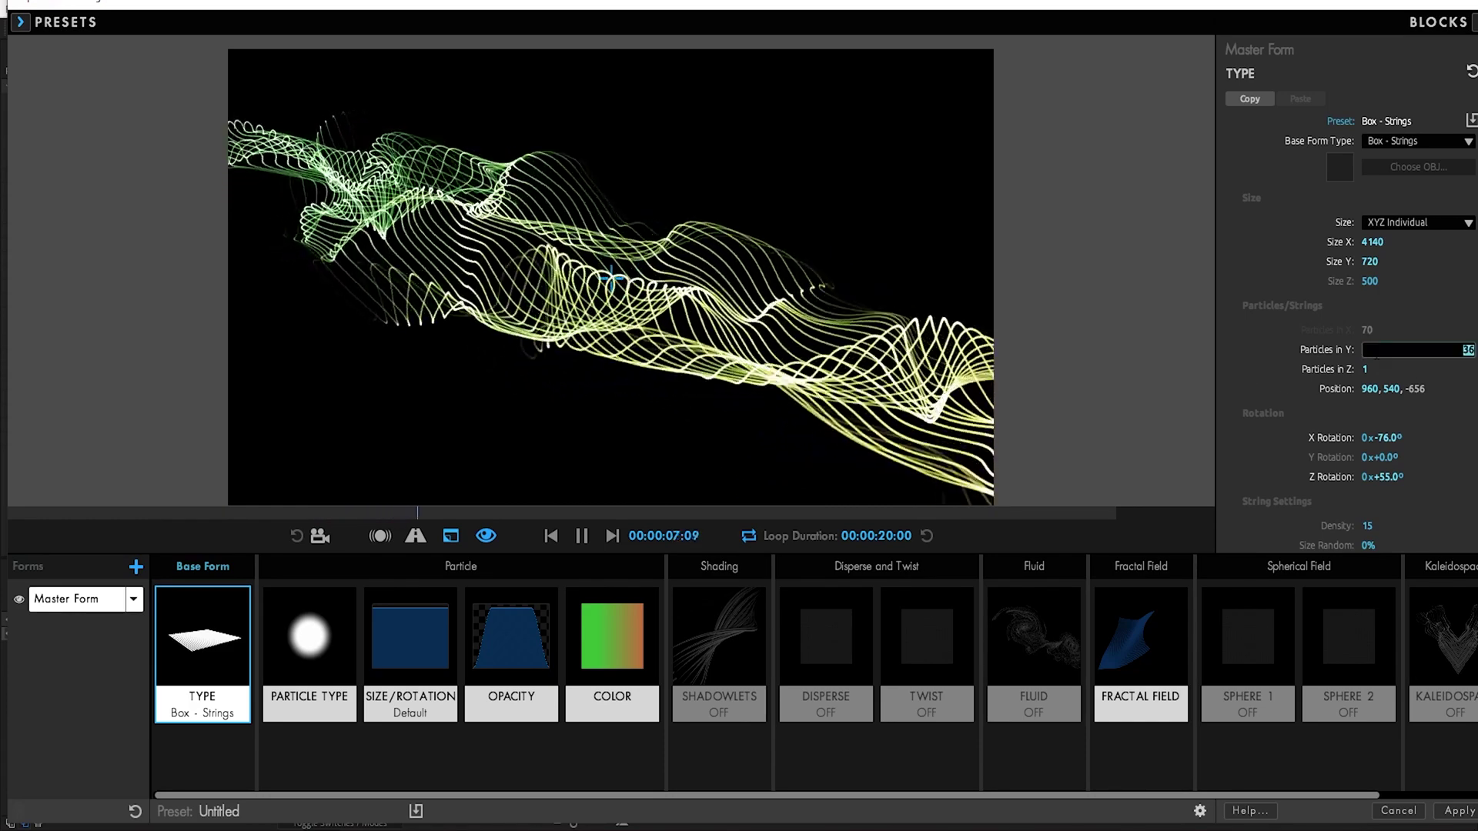
pyautogui.write('35')
pyautogui.press('Tab')
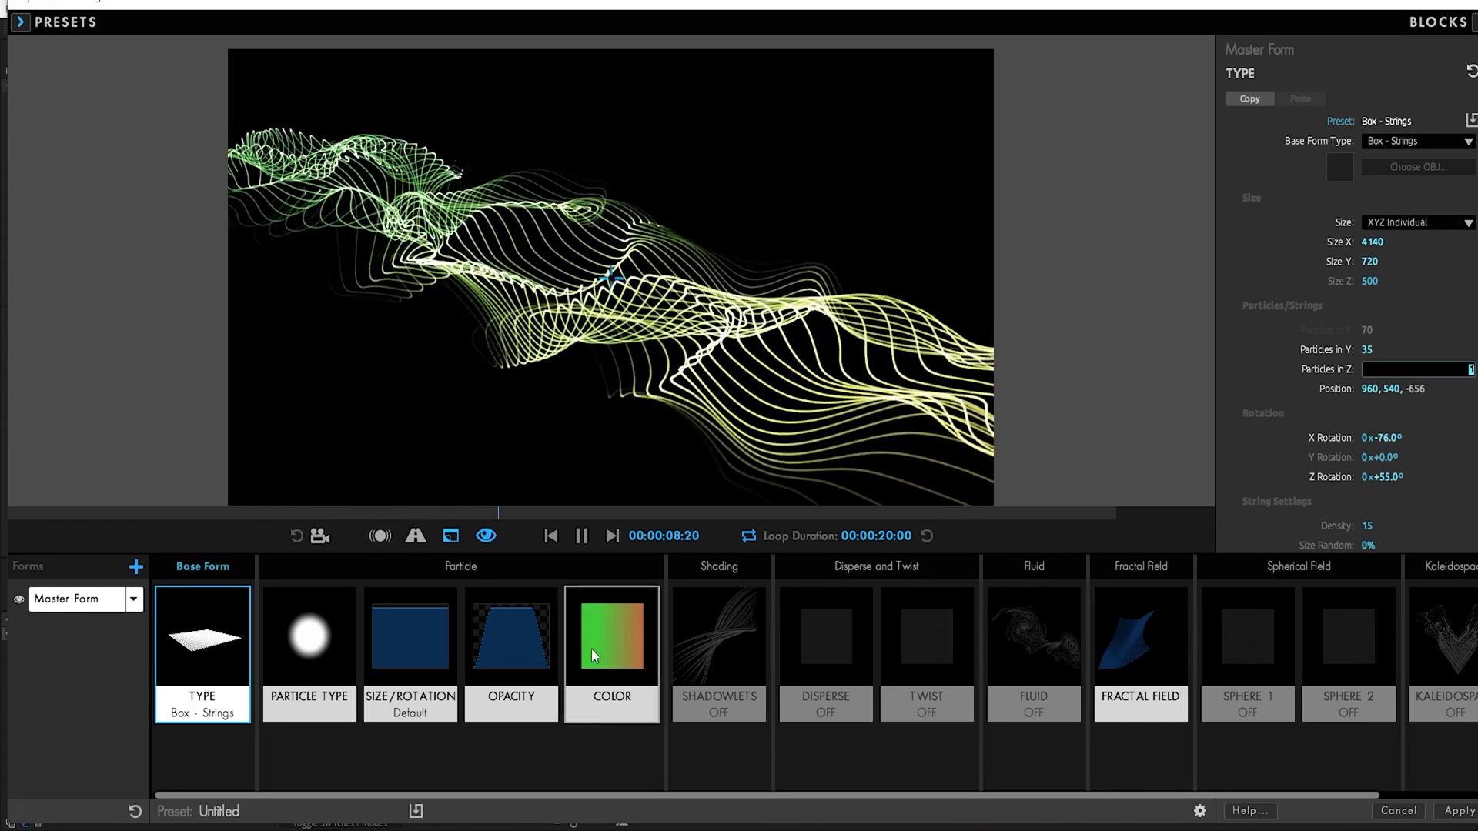
# Set Flow X to 160 in the Master Form's Fractal Field
pyautogui.scroll(-5, 1352, 462)
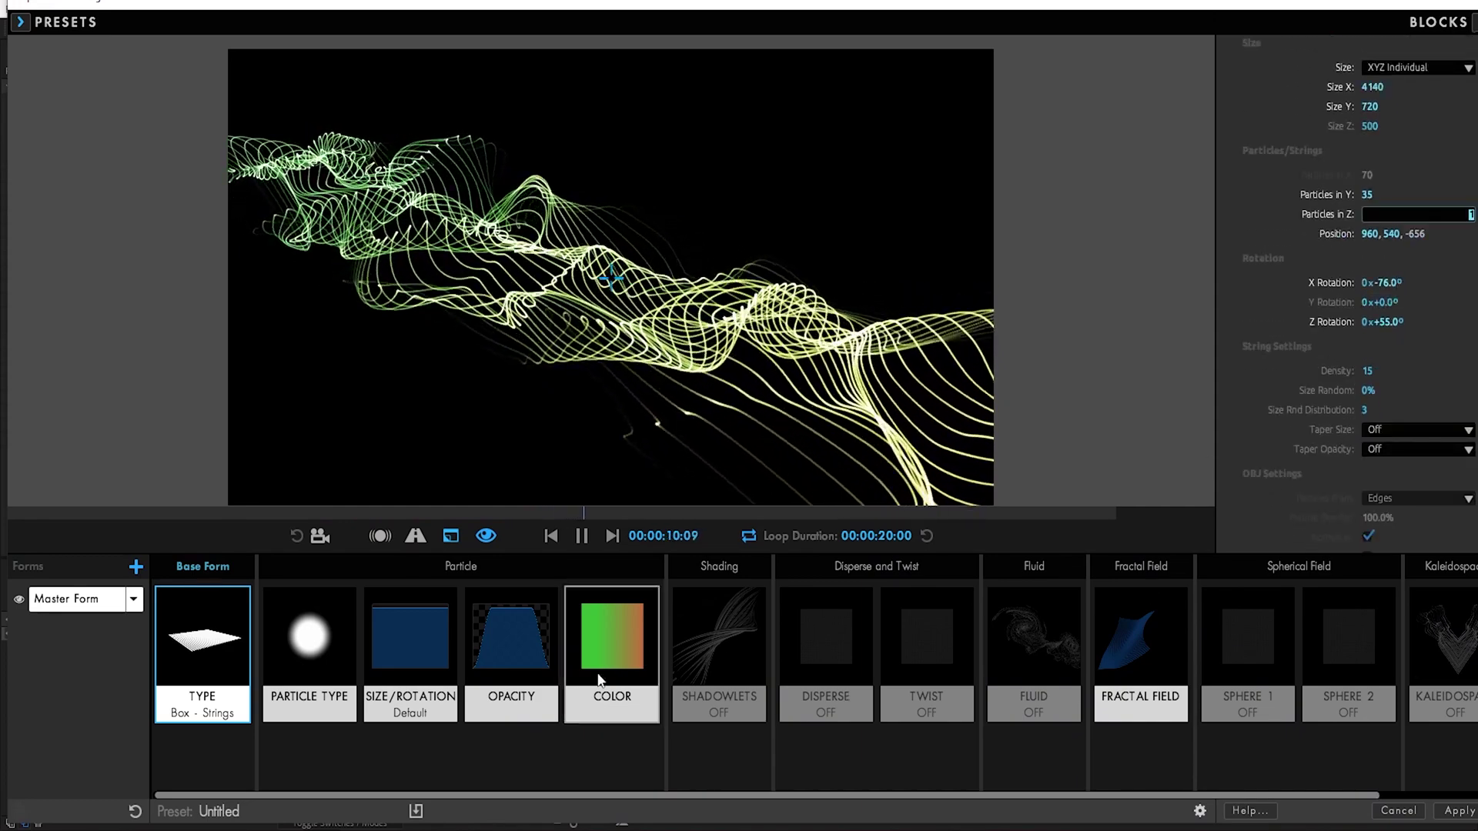
pyautogui.click(433, 656)
pyautogui.click(524, 664)
pyautogui.click(616, 668)
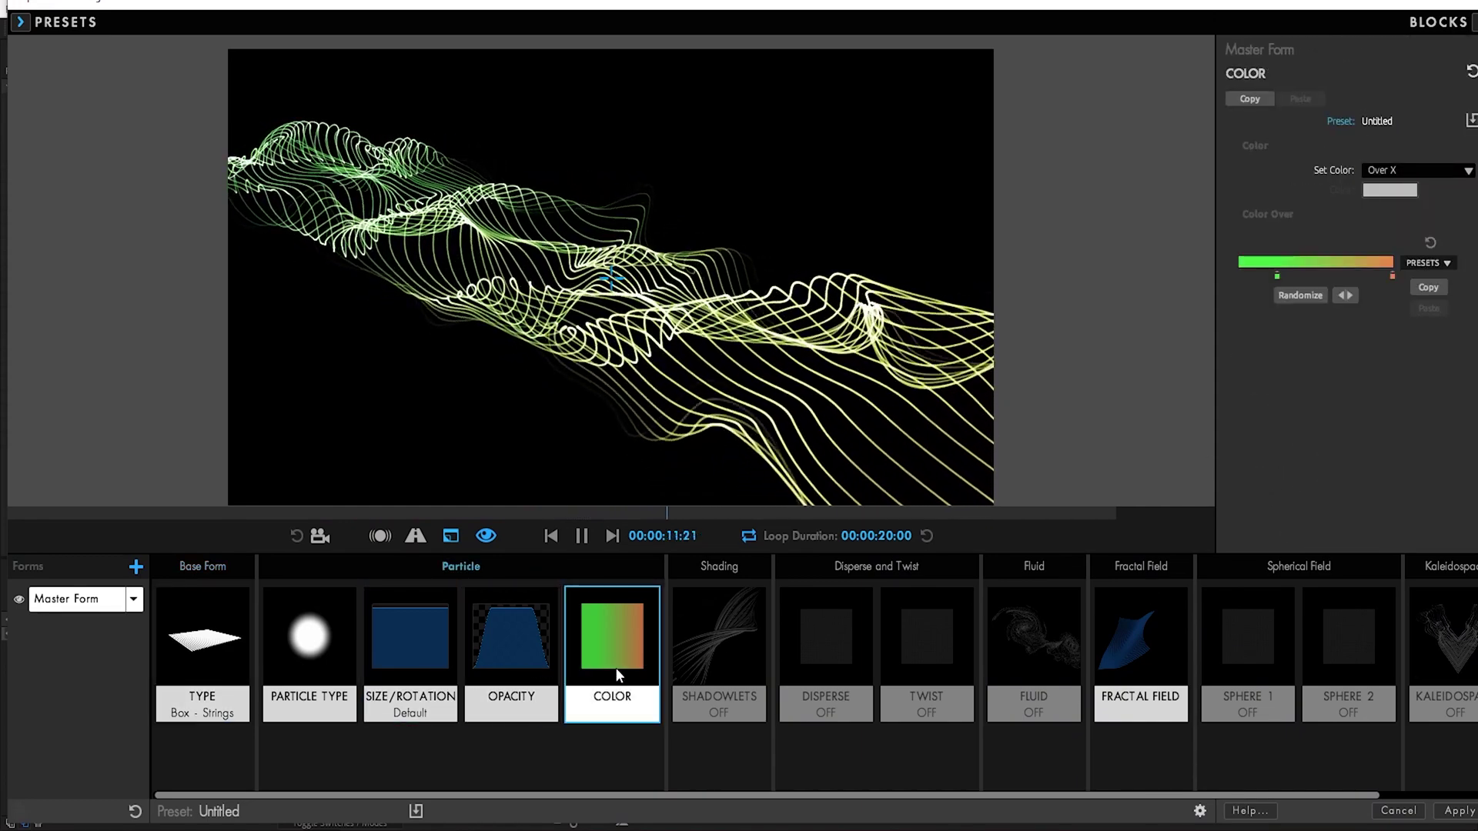
pyautogui.click(1161, 667)
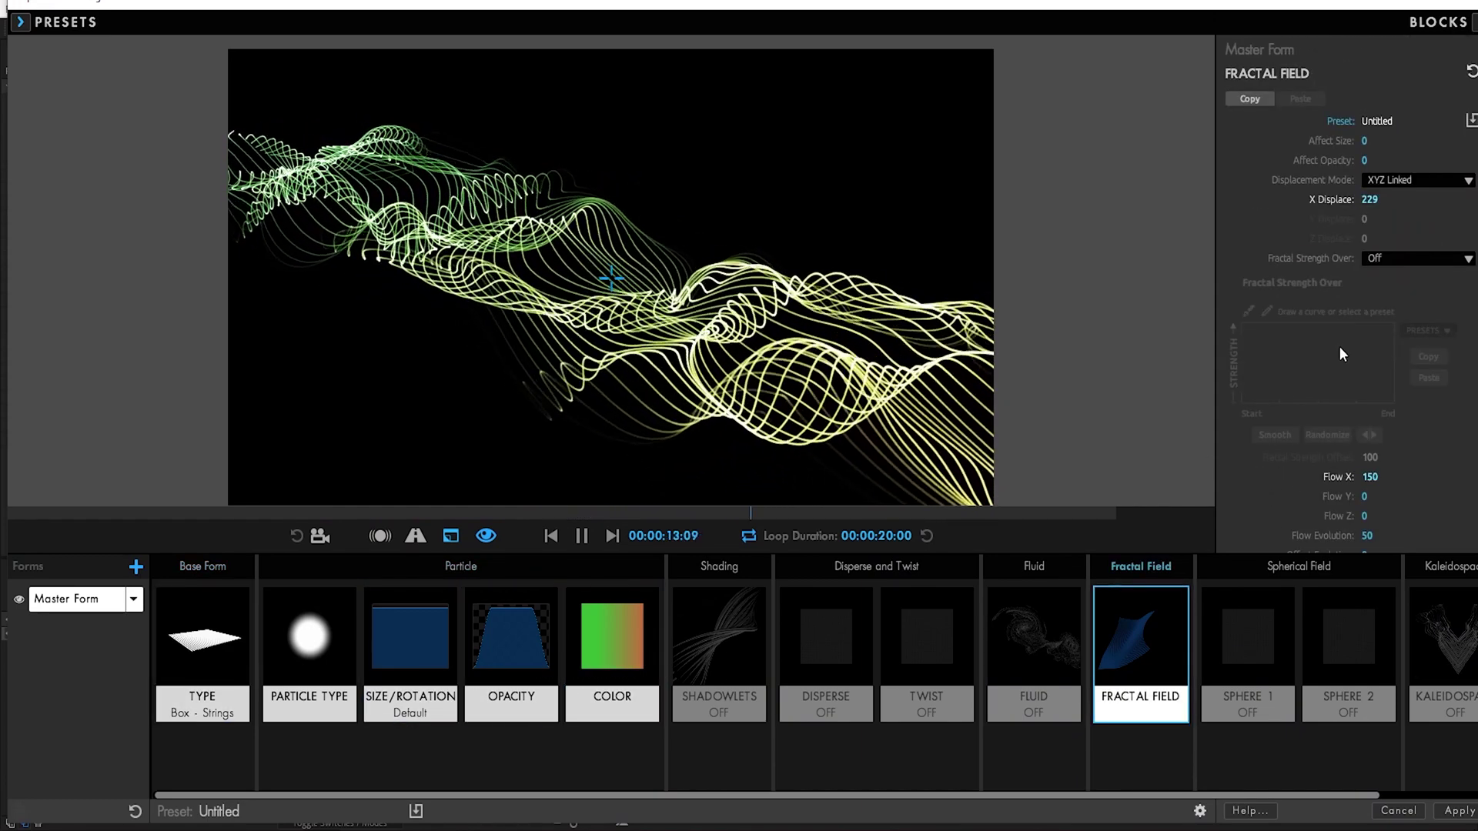
pyautogui.scroll(-1, 1343, 352)
pyautogui.moveTo(1370, 428); pyautogui.dragTo(1373, 428)
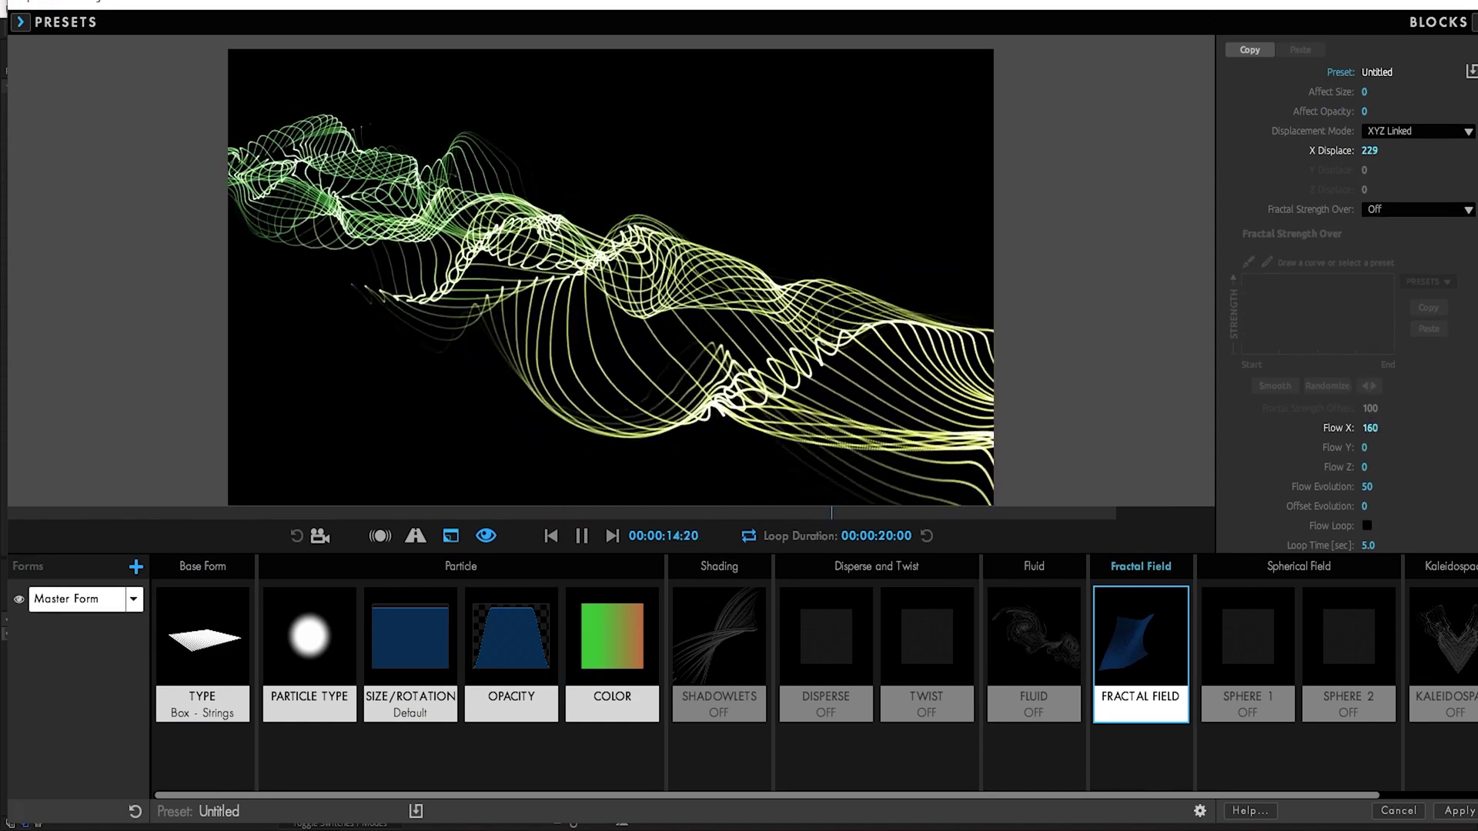
# Set the Fractal Field's loop time to 10 seconds and enable Flow Loop for the Master Form
pyautogui.scroll(-3, 1332, 487)
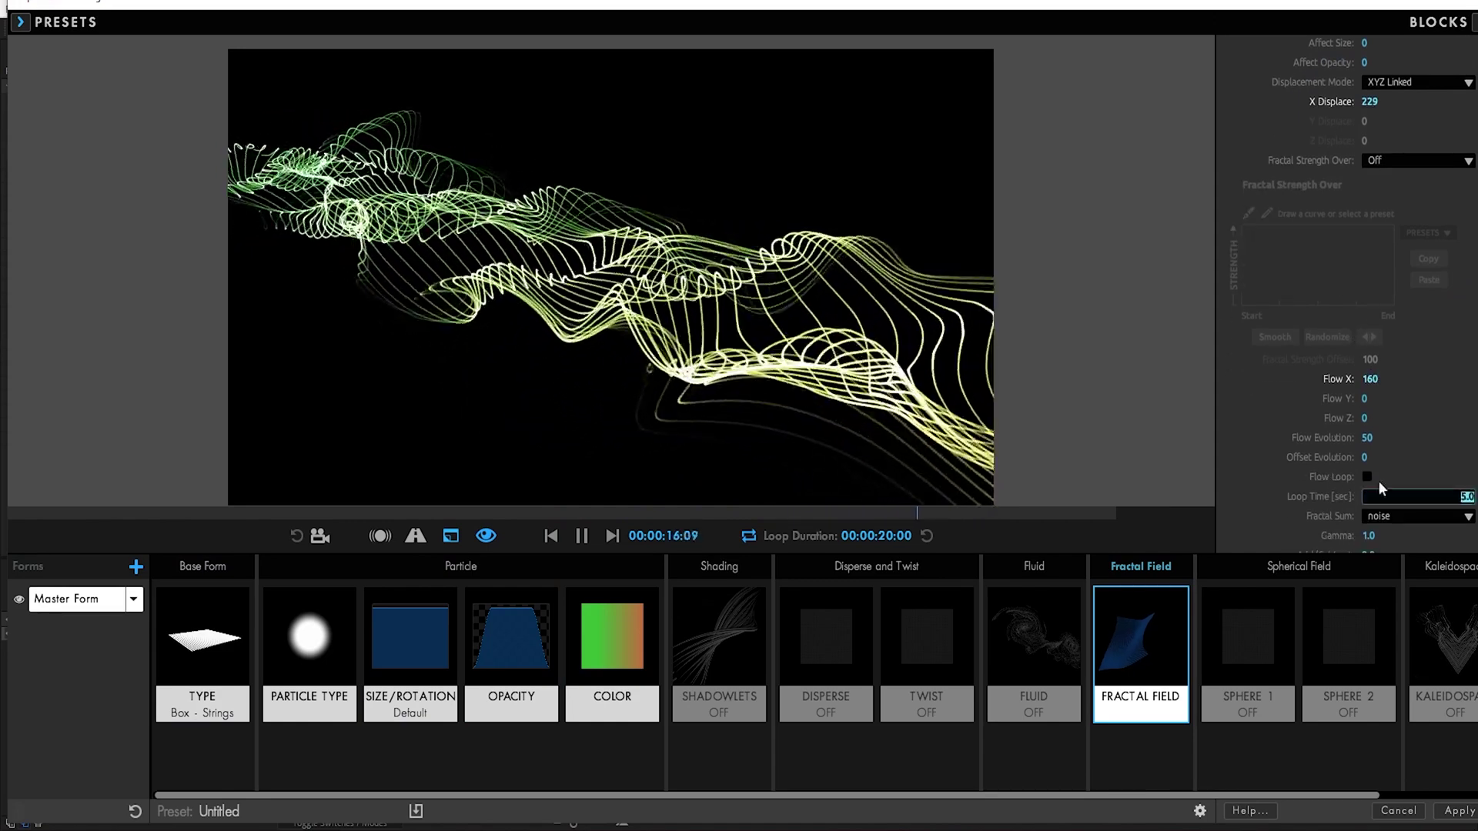
pyautogui.write('10')
pyautogui.press('Return')
pyautogui.click(1367, 477)
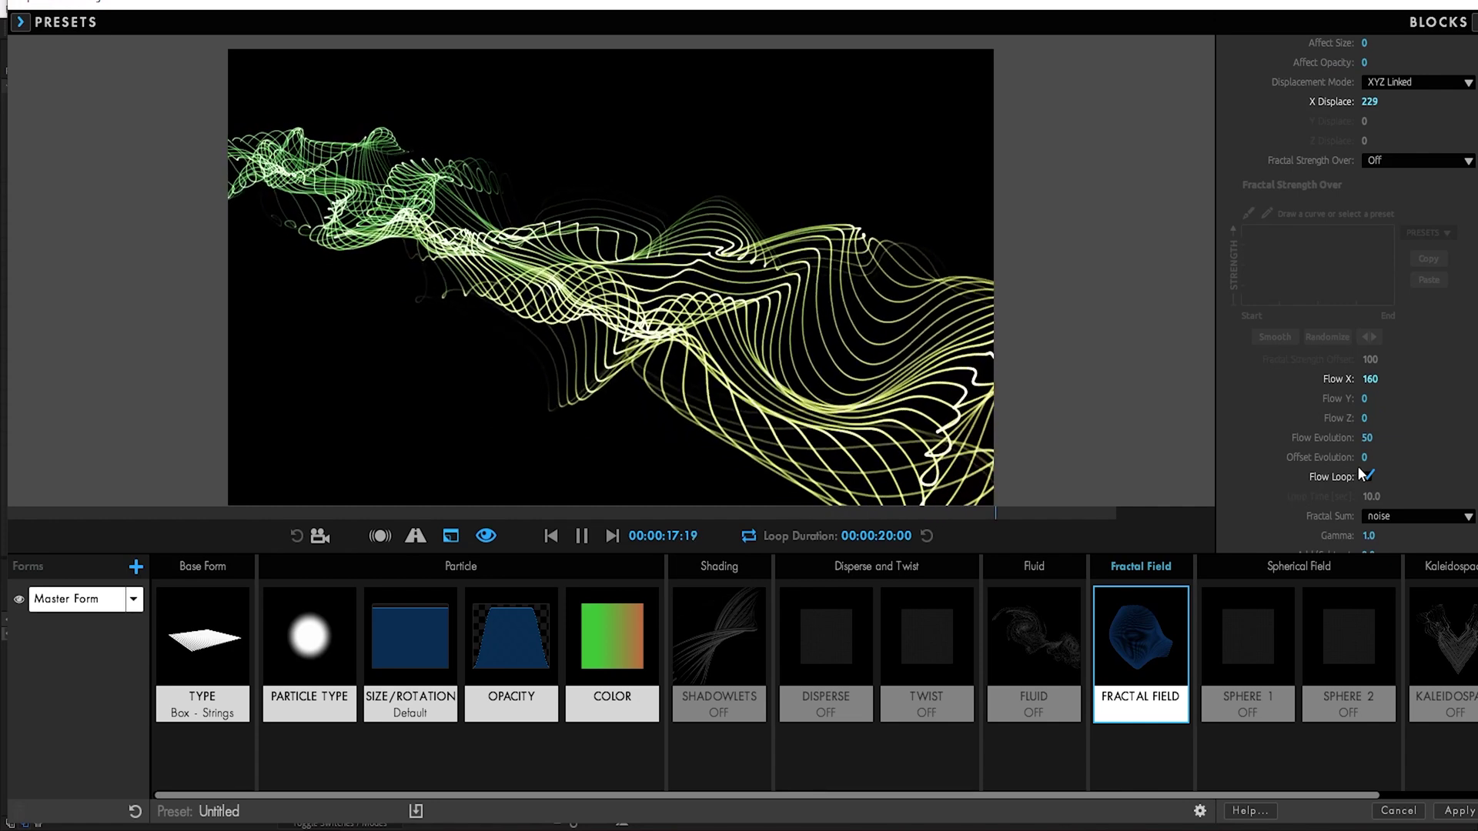
pyautogui.scroll(-5, 1367, 462)
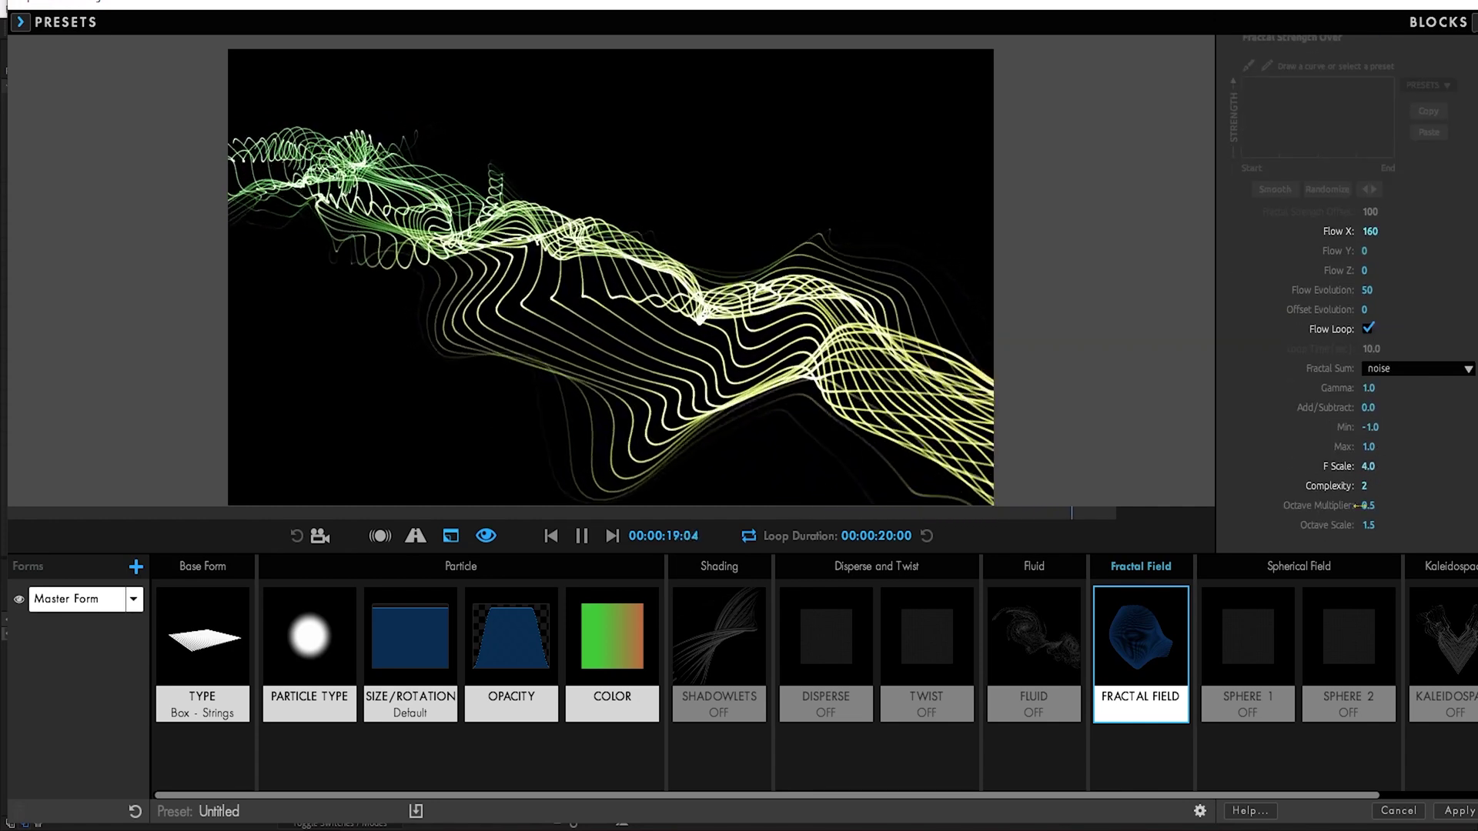
# Duplicate the Master Form and make the copy a Box - Grid with 297 particles in X and 85 in Y
pyautogui.click(134, 599)
pyautogui.click(177, 649)
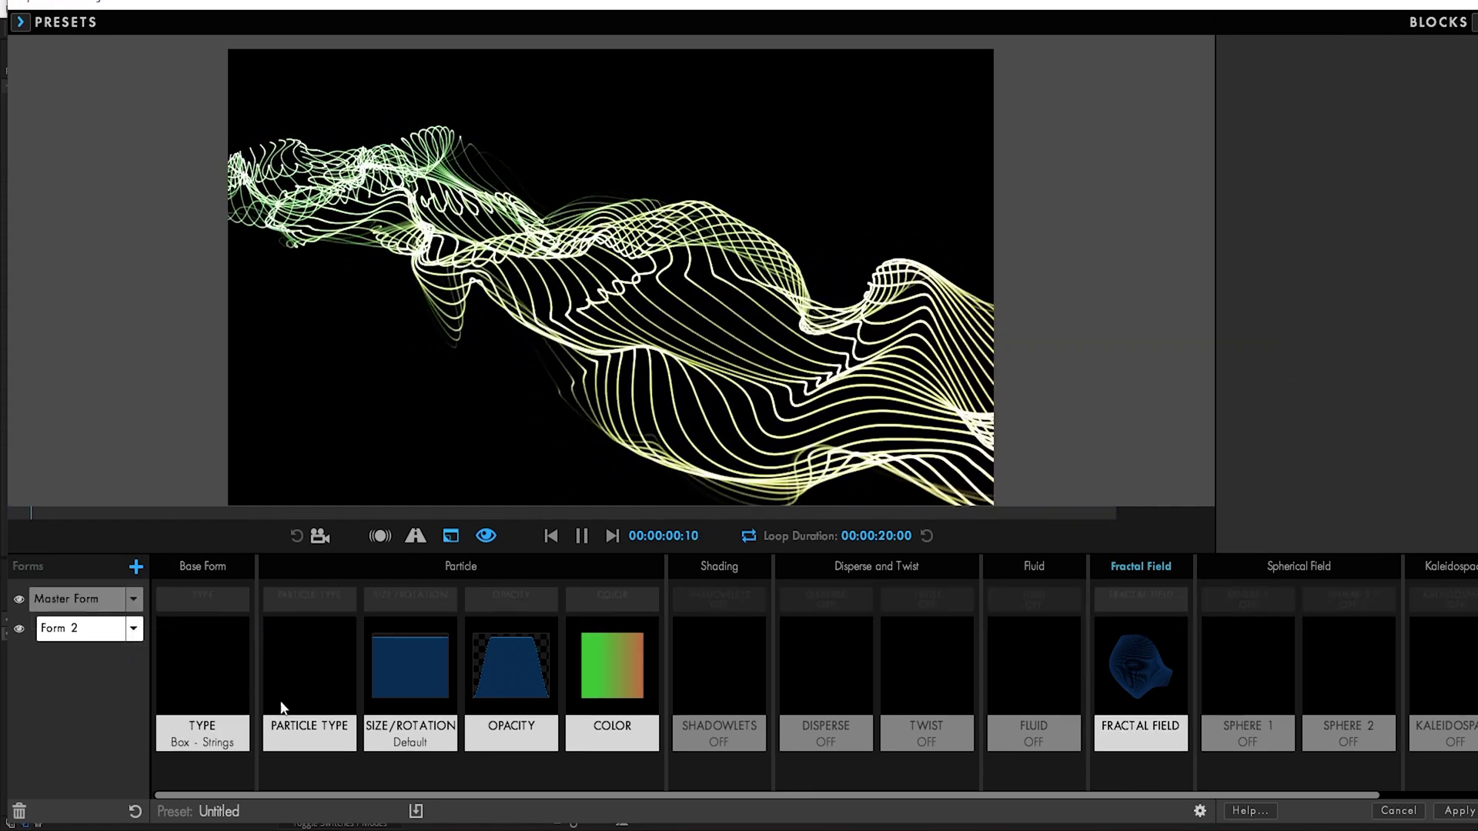
pyautogui.click(1399, 141)
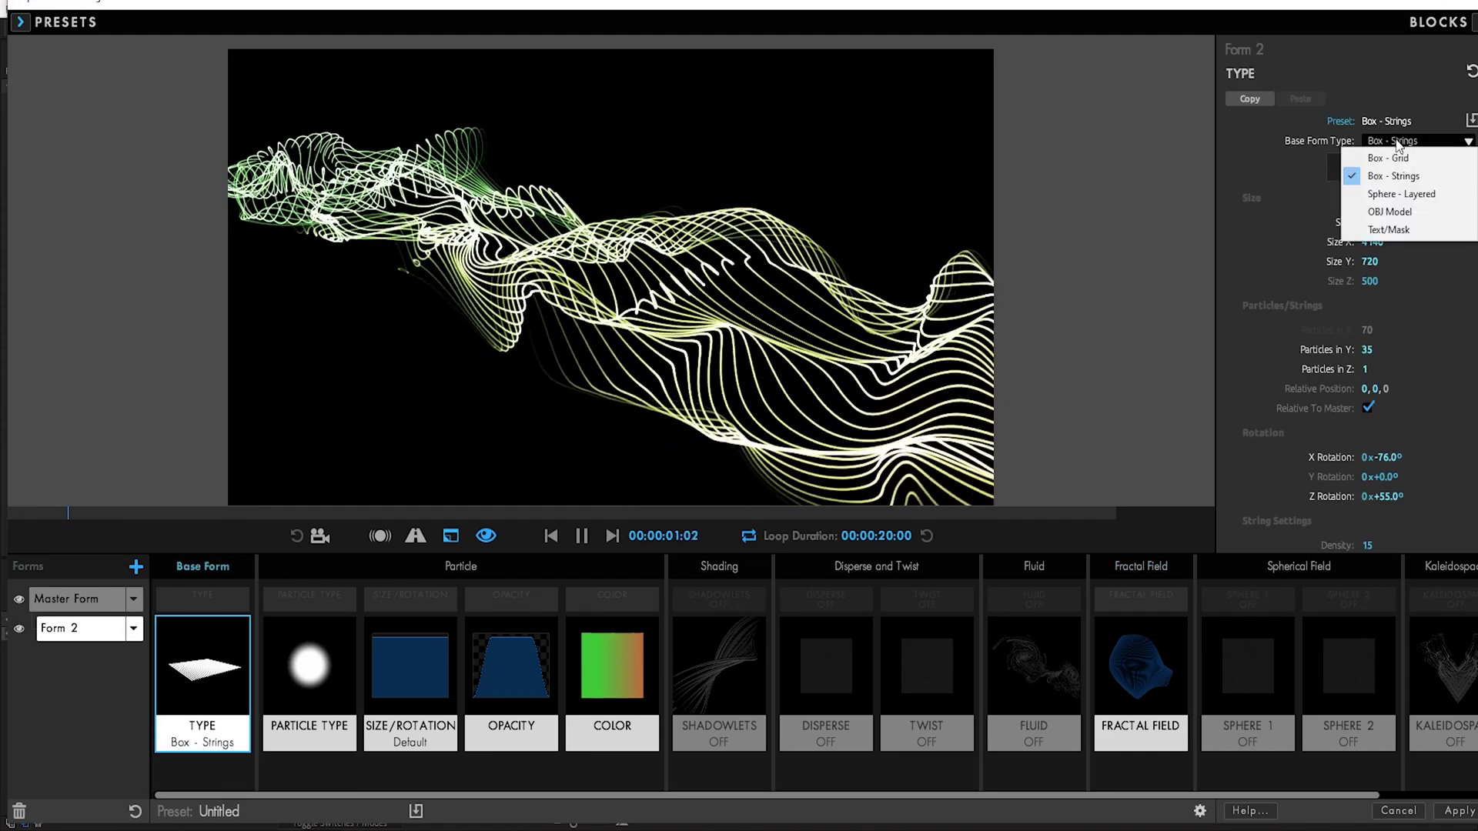
pyautogui.click(1401, 159)
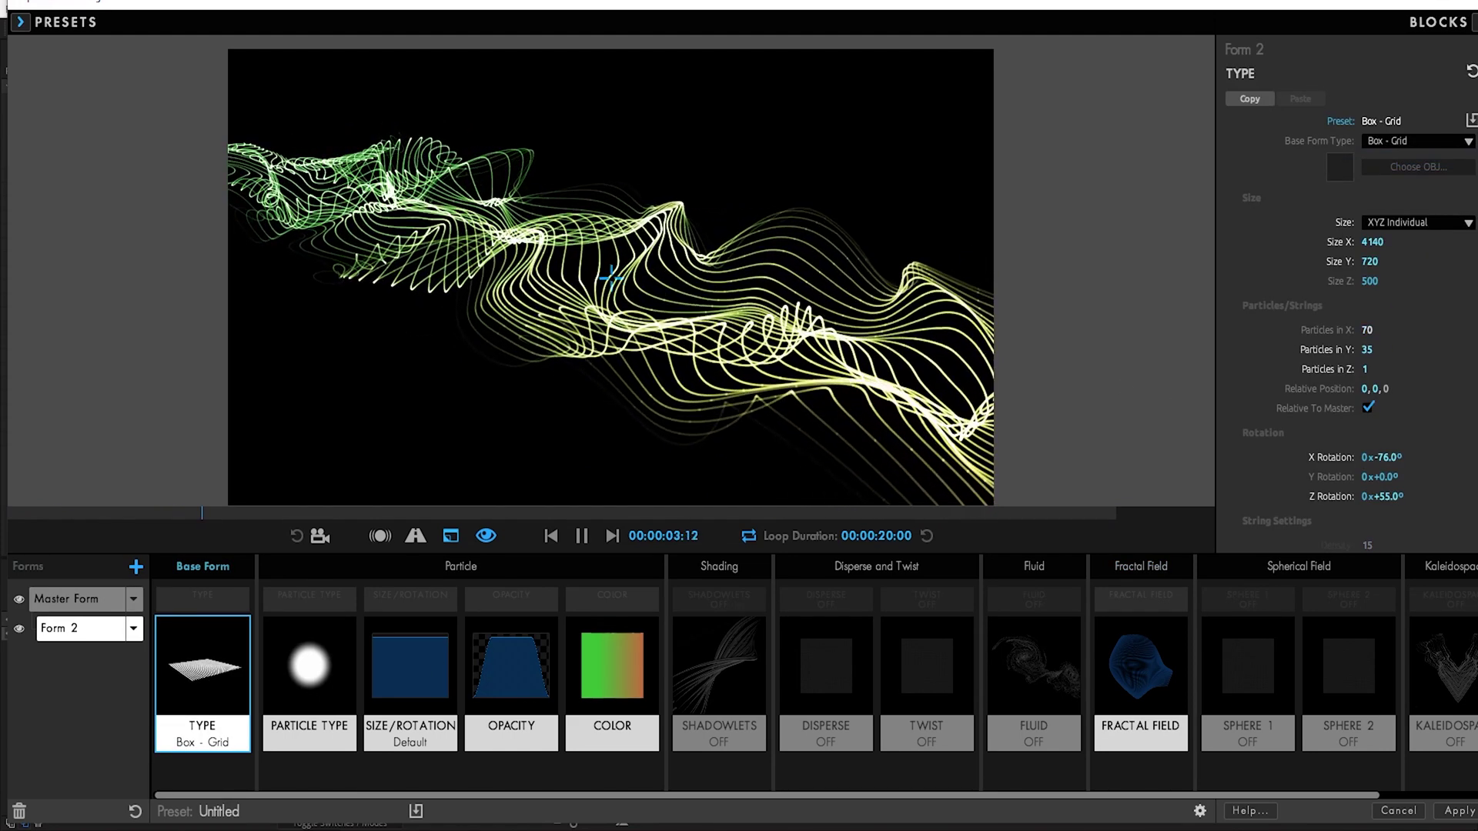
pyautogui.moveTo(1367, 330); pyautogui.dragTo(1475, 331)
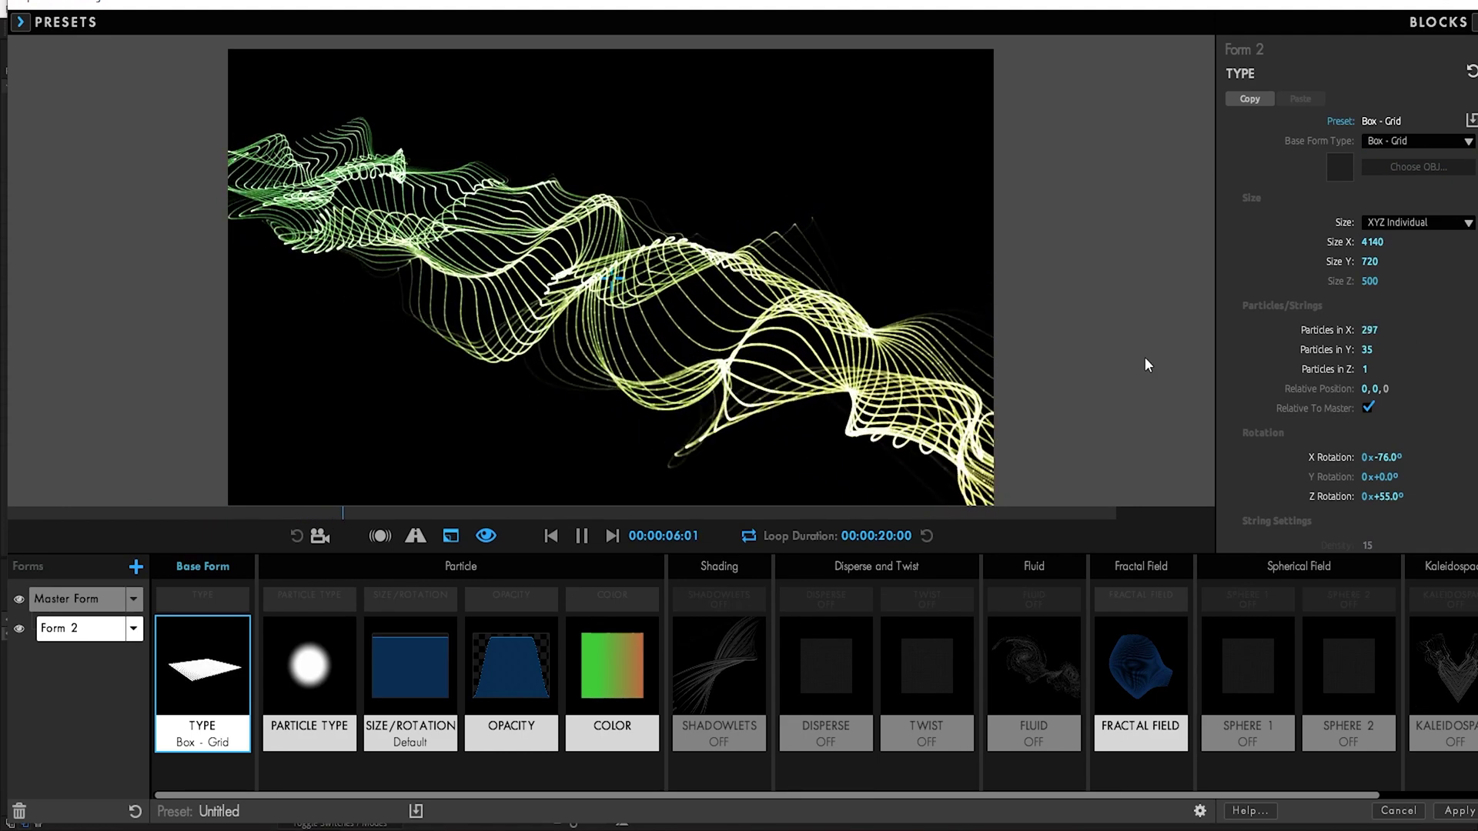
pyautogui.moveTo(1367, 350); pyautogui.dragTo(1395, 350)
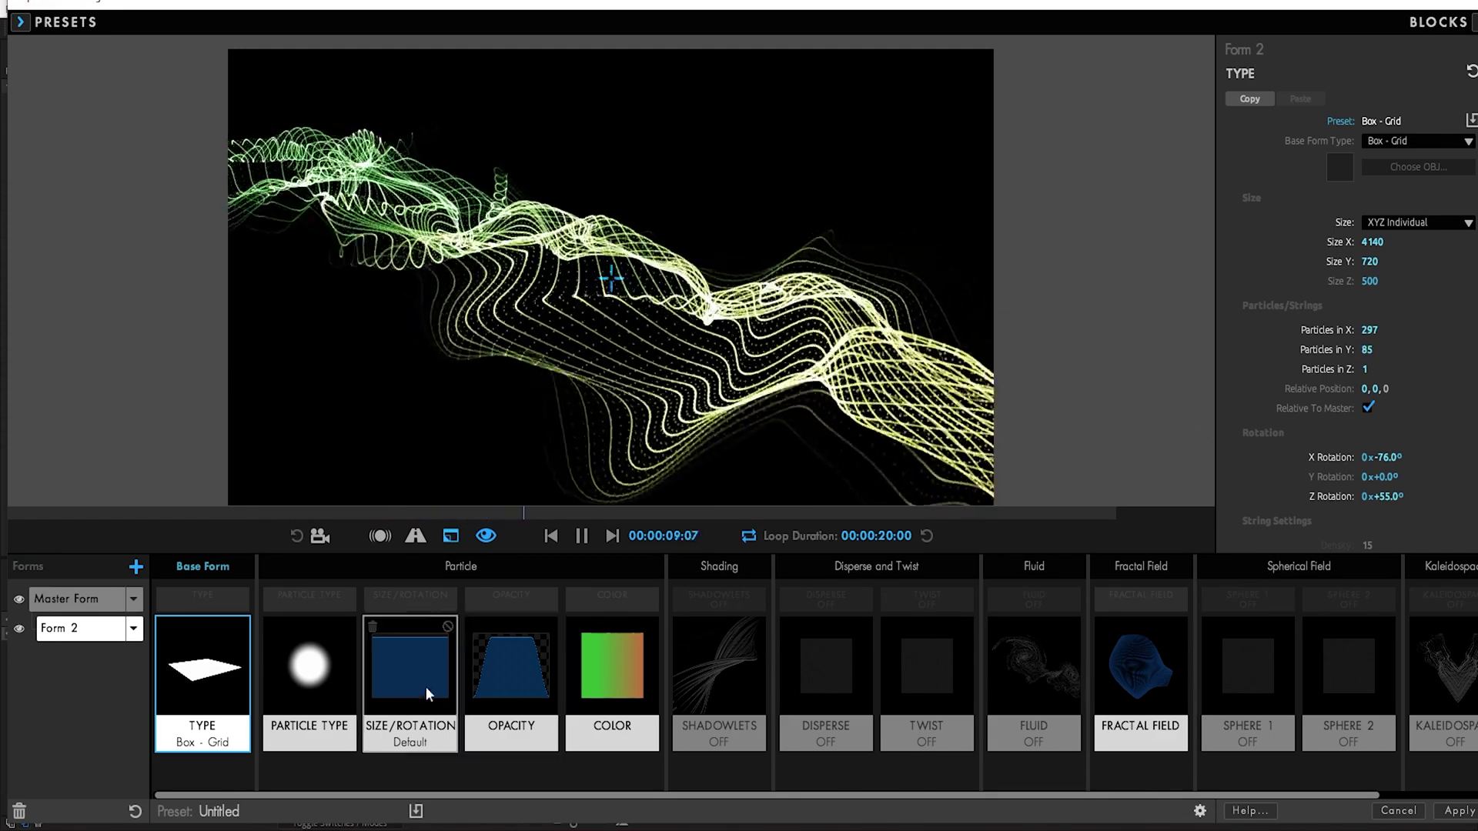
# Set Form 2's particle size to 1 and its Fractal Field Affect Size to 5
pyautogui.click(429, 694)
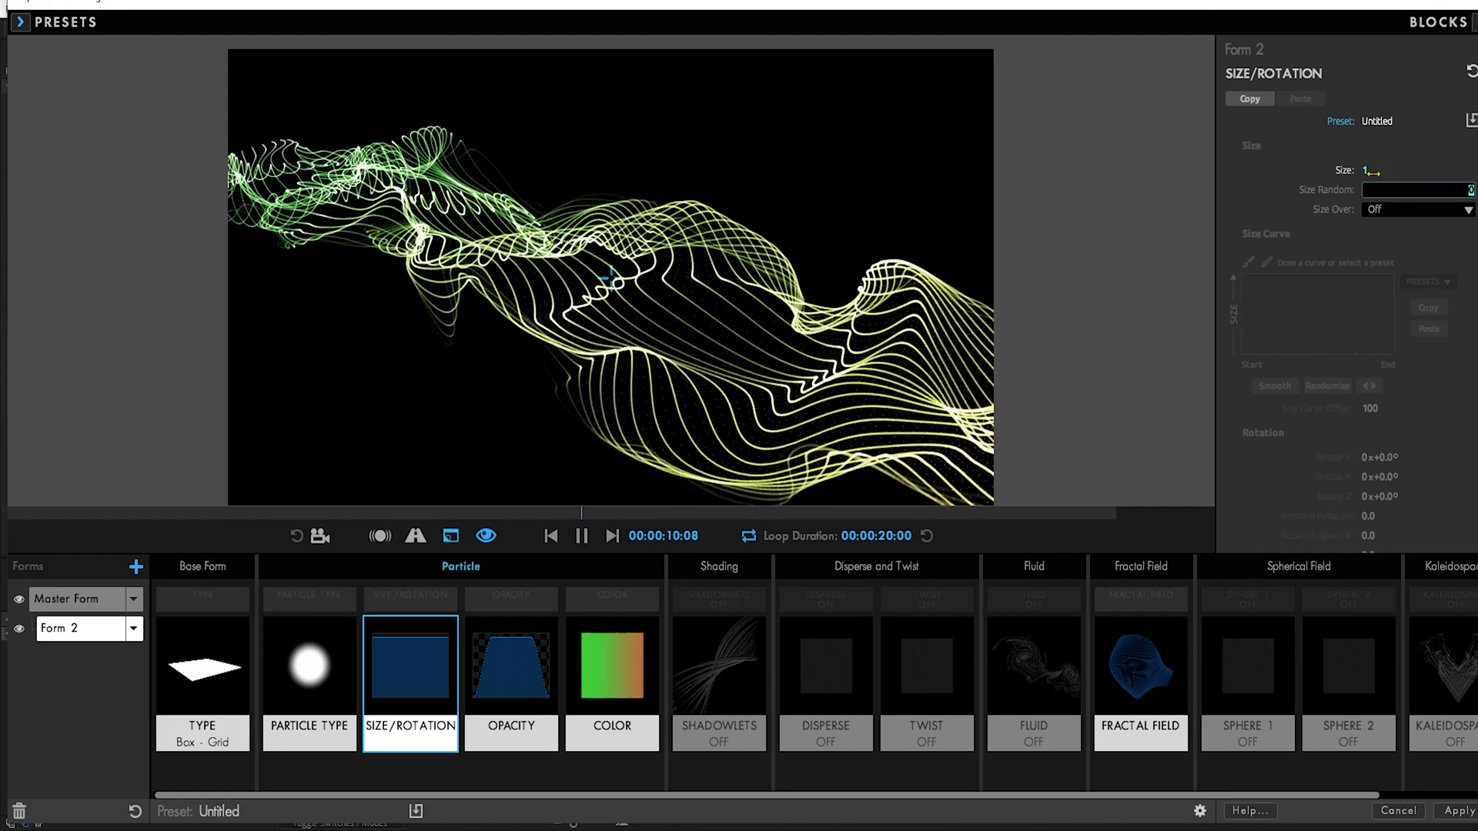
pyautogui.click(1140, 678)
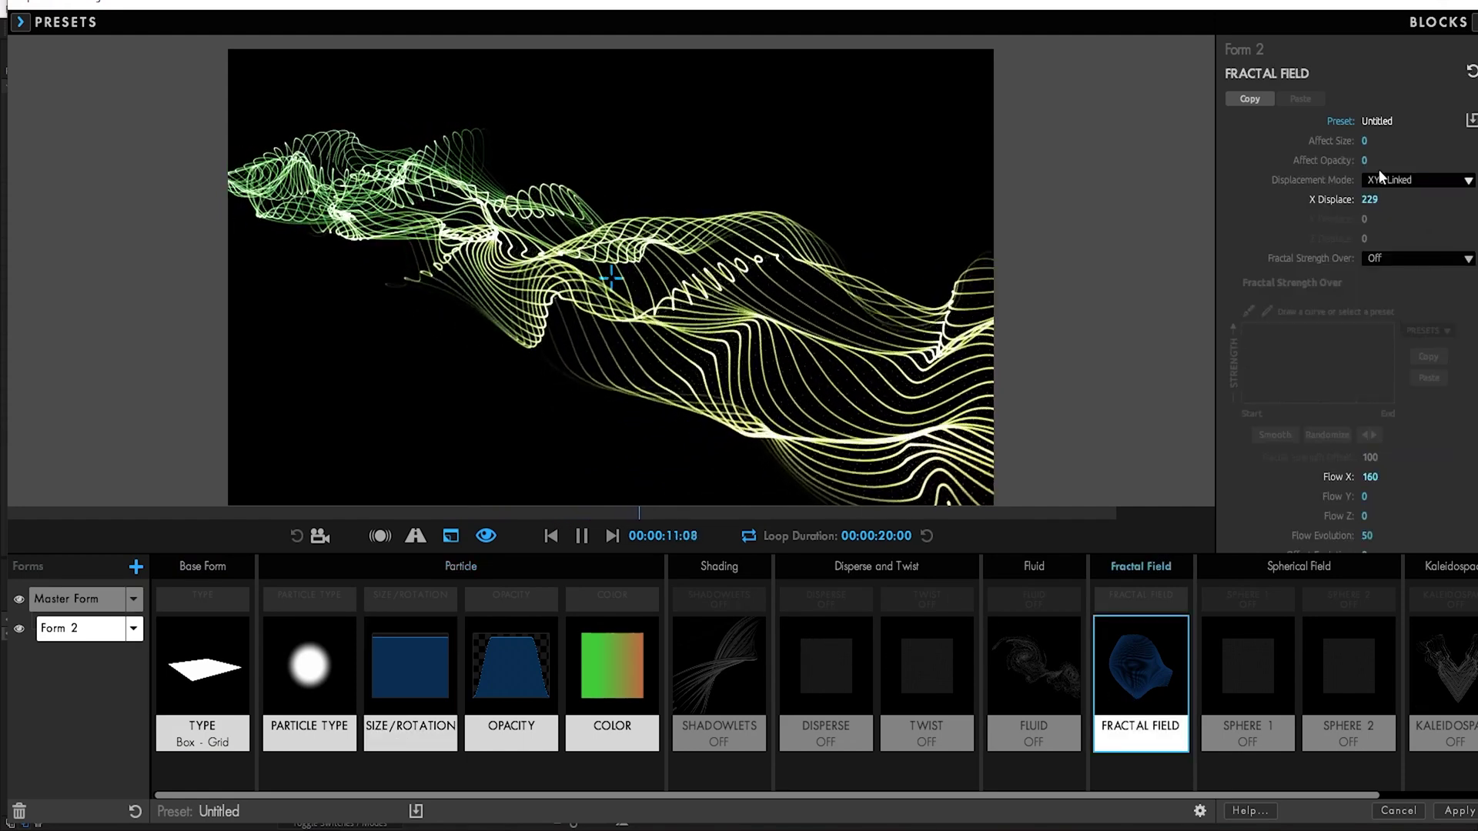
pyautogui.click(1365, 141)
pyautogui.write('5')
pyautogui.press('Tab')
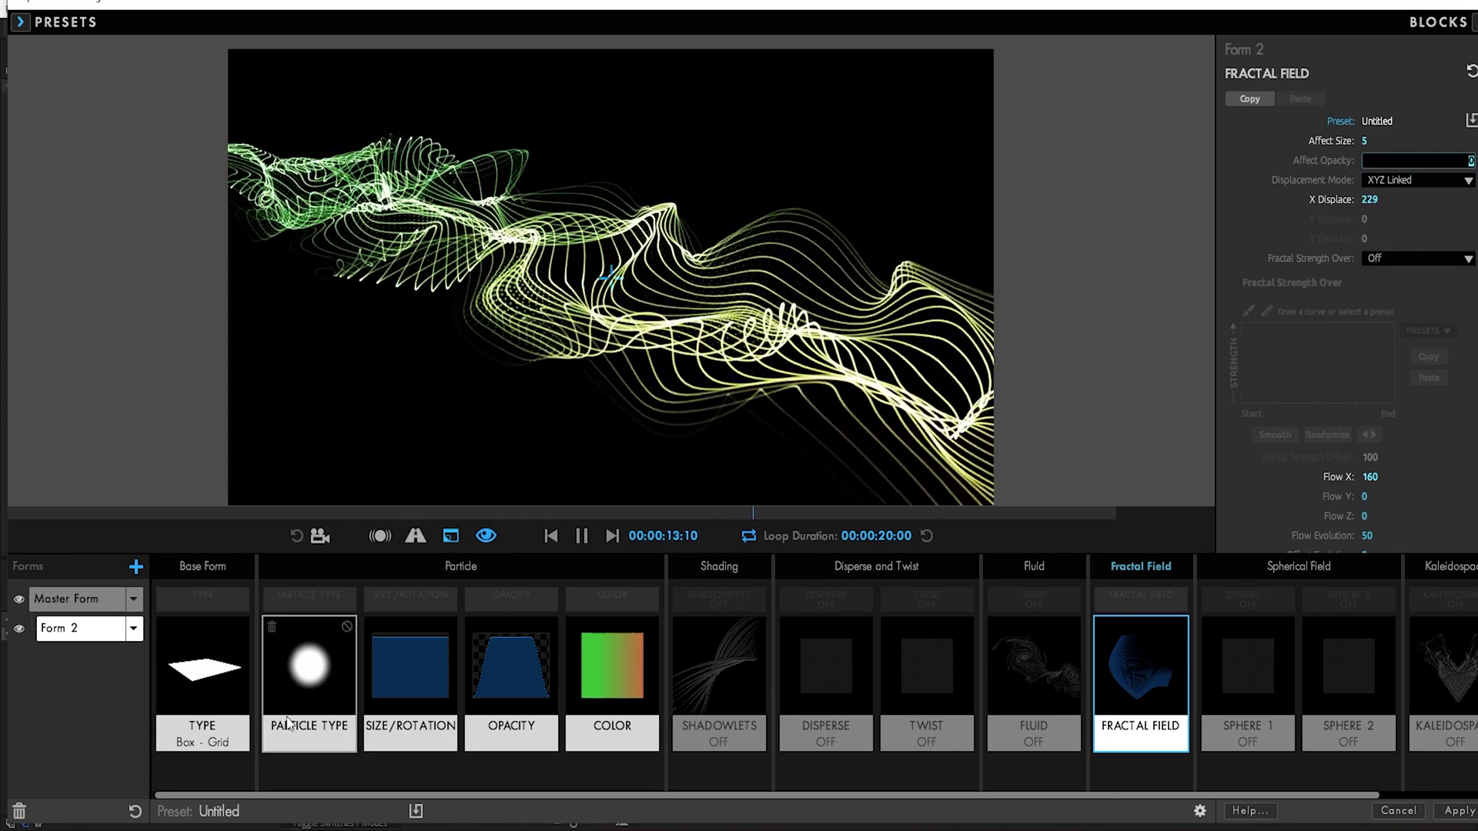
# Duplicate Form 2 and set the copy's particles to 80 in X and 35 in Y
pyautogui.click(134, 628)
pyautogui.click(153, 667)
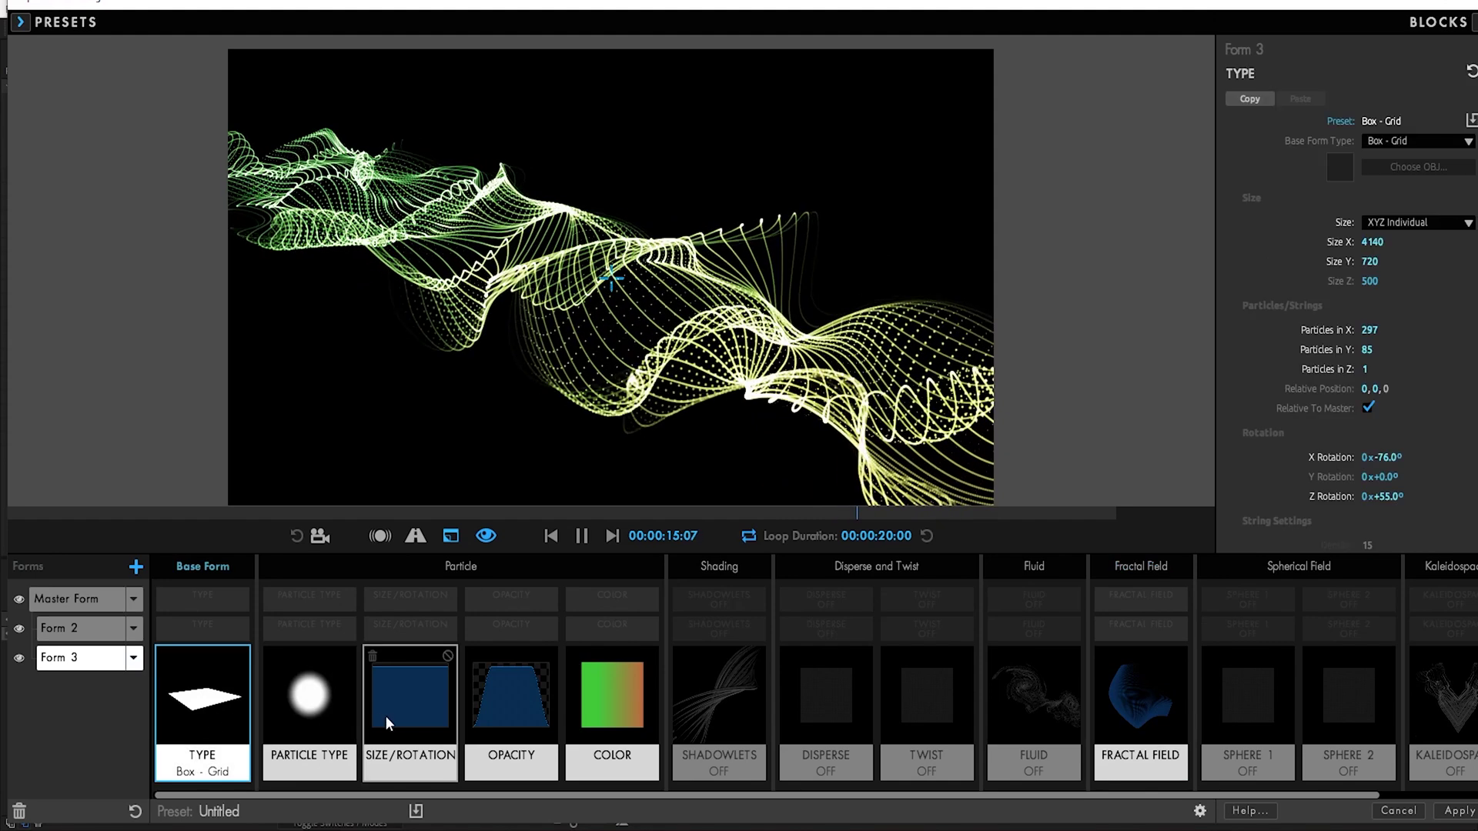
pyautogui.click(1334, 331)
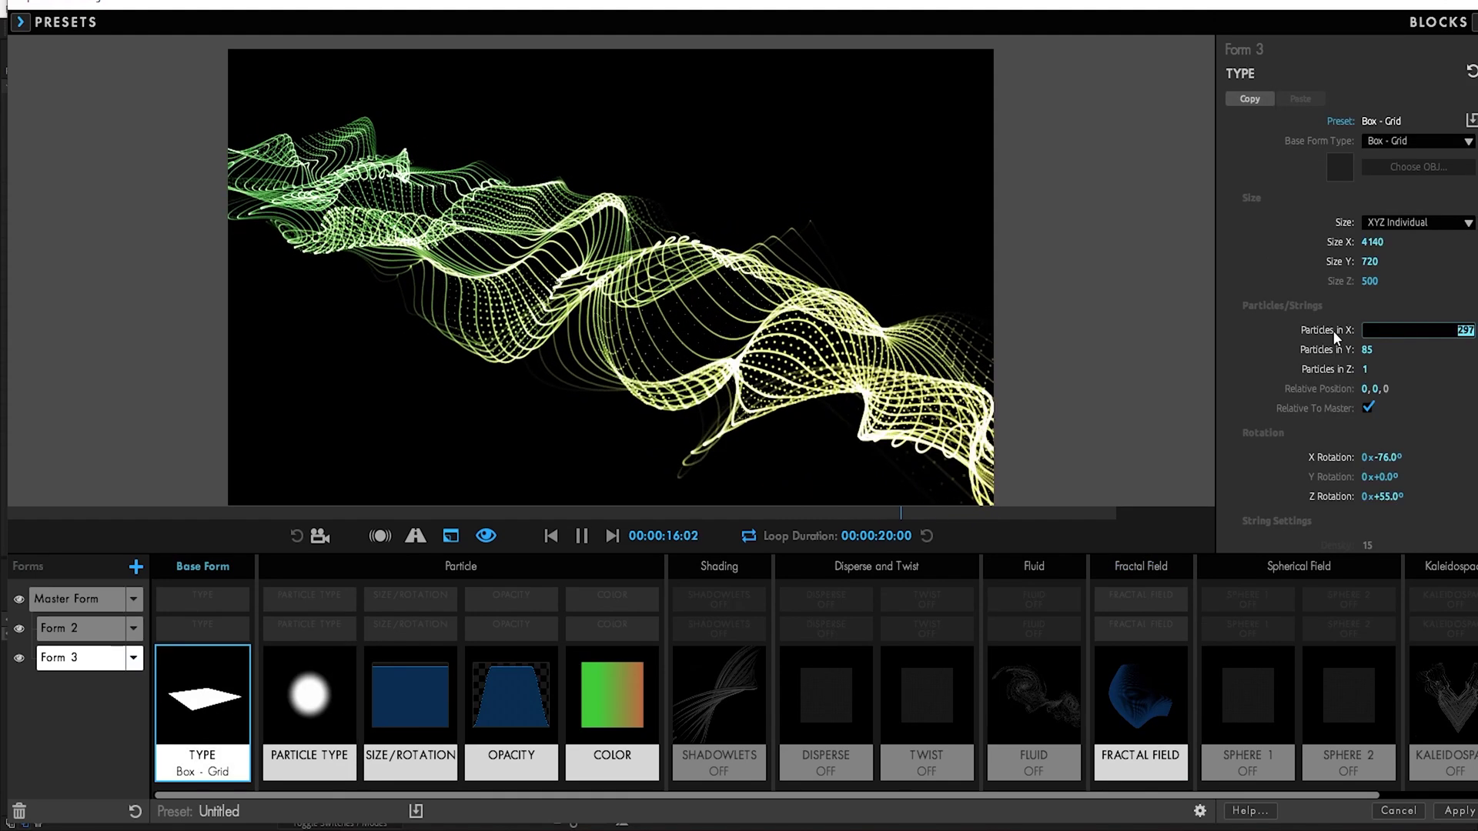
pyautogui.write('80')
pyautogui.press('Tab')
pyautogui.write('35')
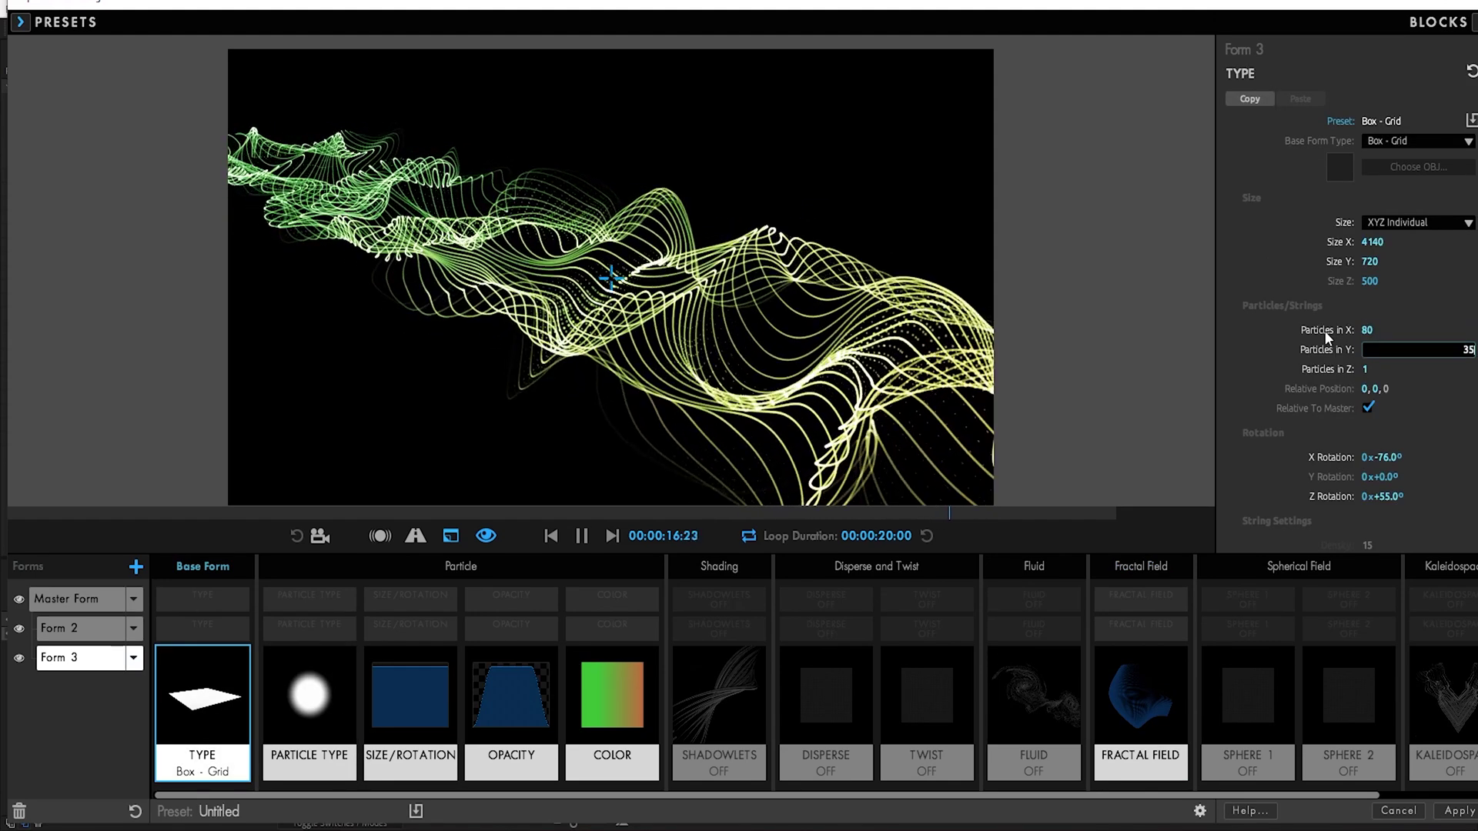
pyautogui.press('Tab')
# Change Form 3's particle type to Glow Sphere (No DOF) and isolate it from the Master Form and Form 2
pyautogui.click(310, 700)
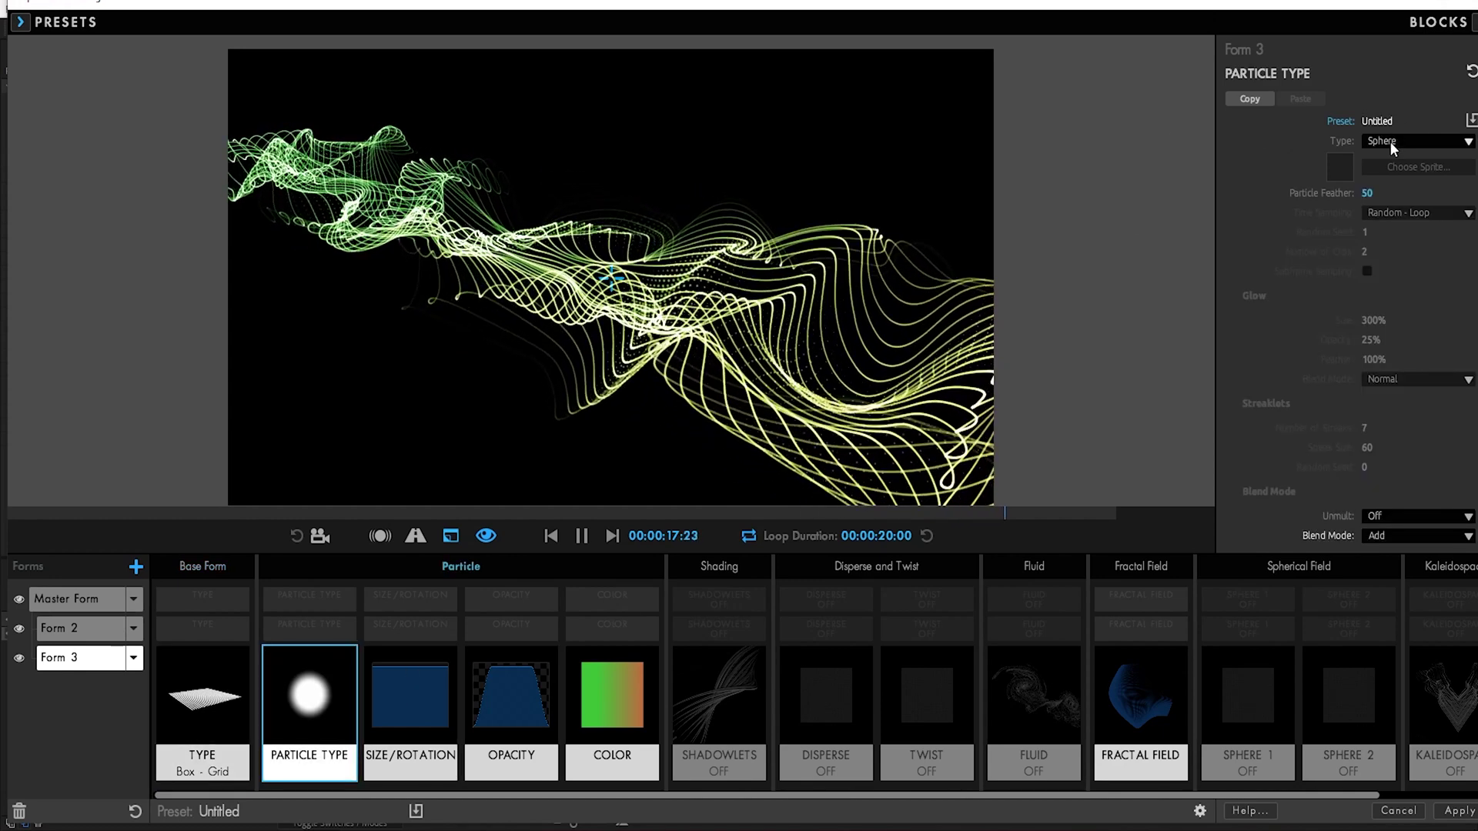
pyautogui.click(1393, 143)
pyautogui.click(1309, 175)
pyautogui.click(20, 600)
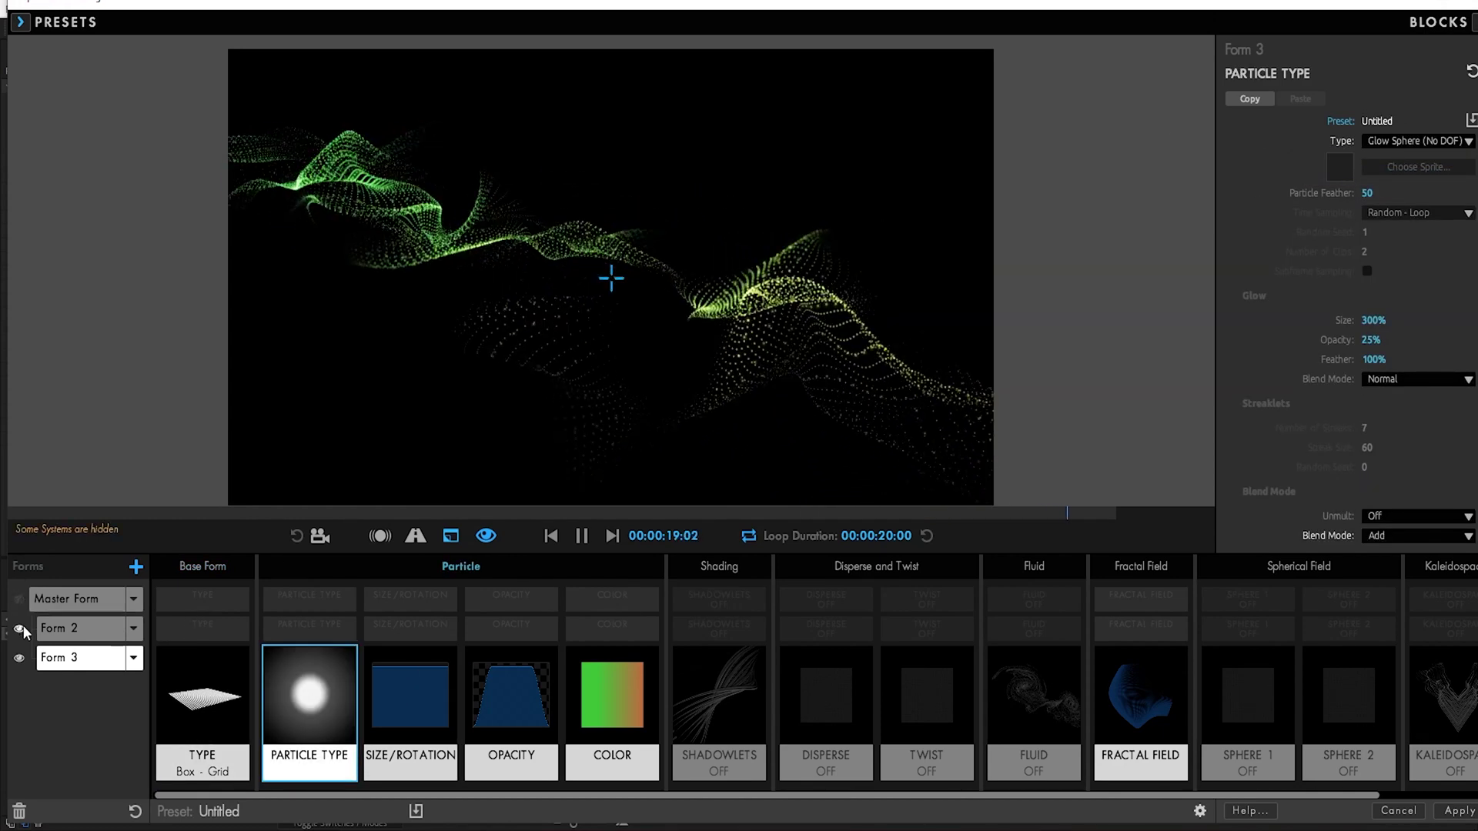
pyautogui.click(20, 629)
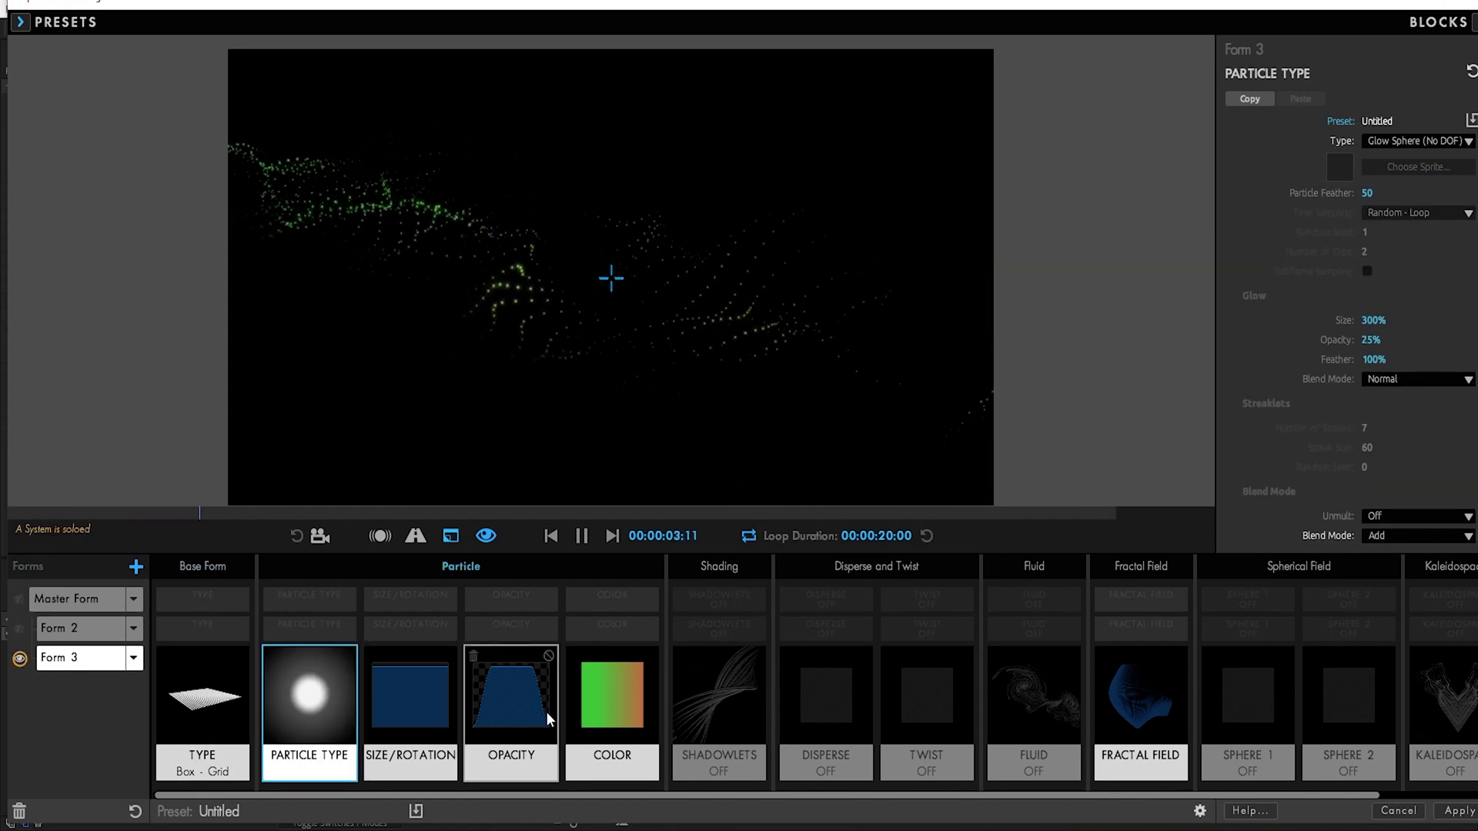
# Set Form 3's particle size to 18
pyautogui.click(410, 696)
pyautogui.click(1368, 170)
pyautogui.write('1')
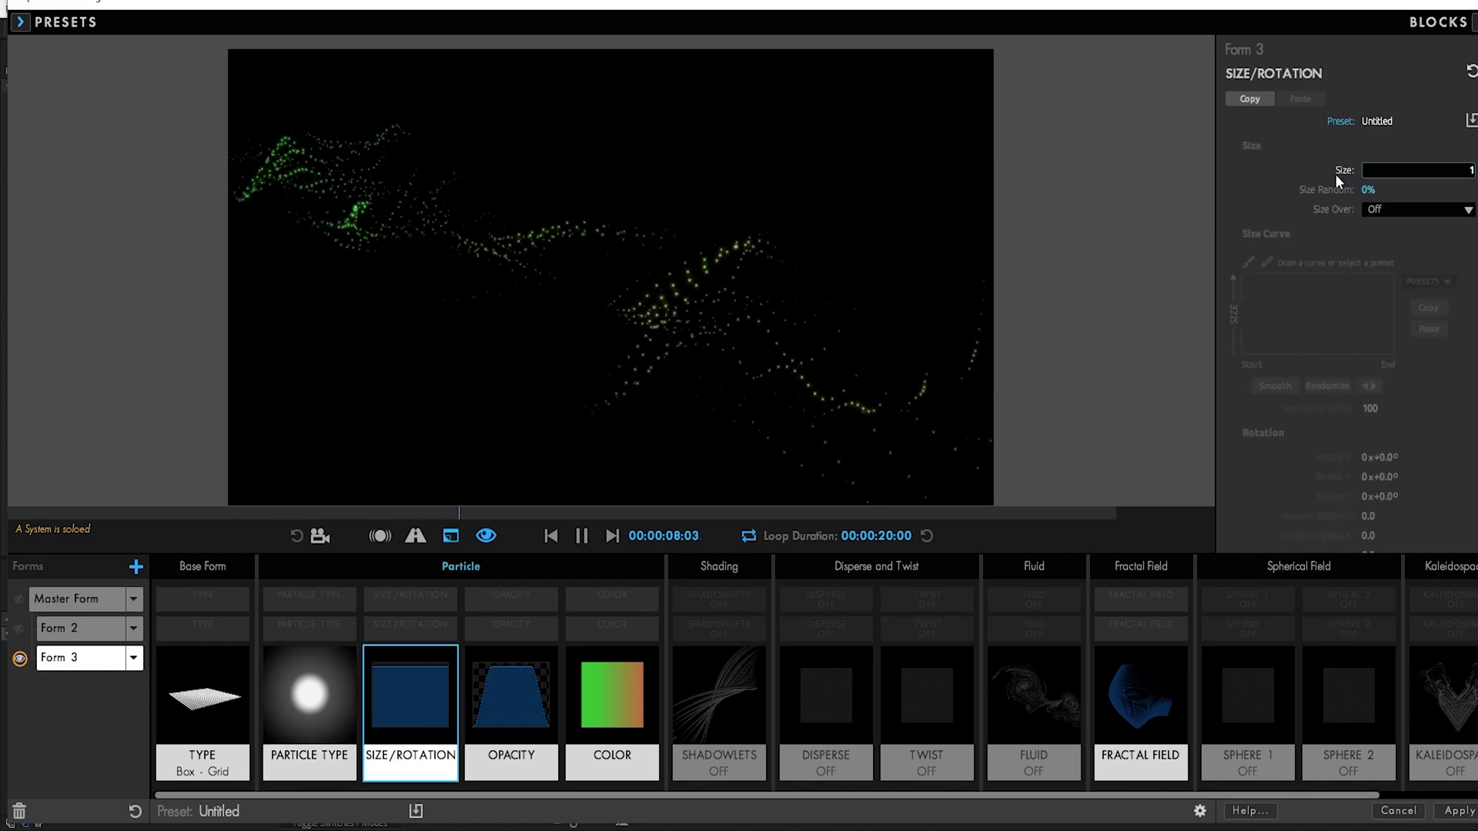
pyautogui.write('8')
pyautogui.press('Tab')
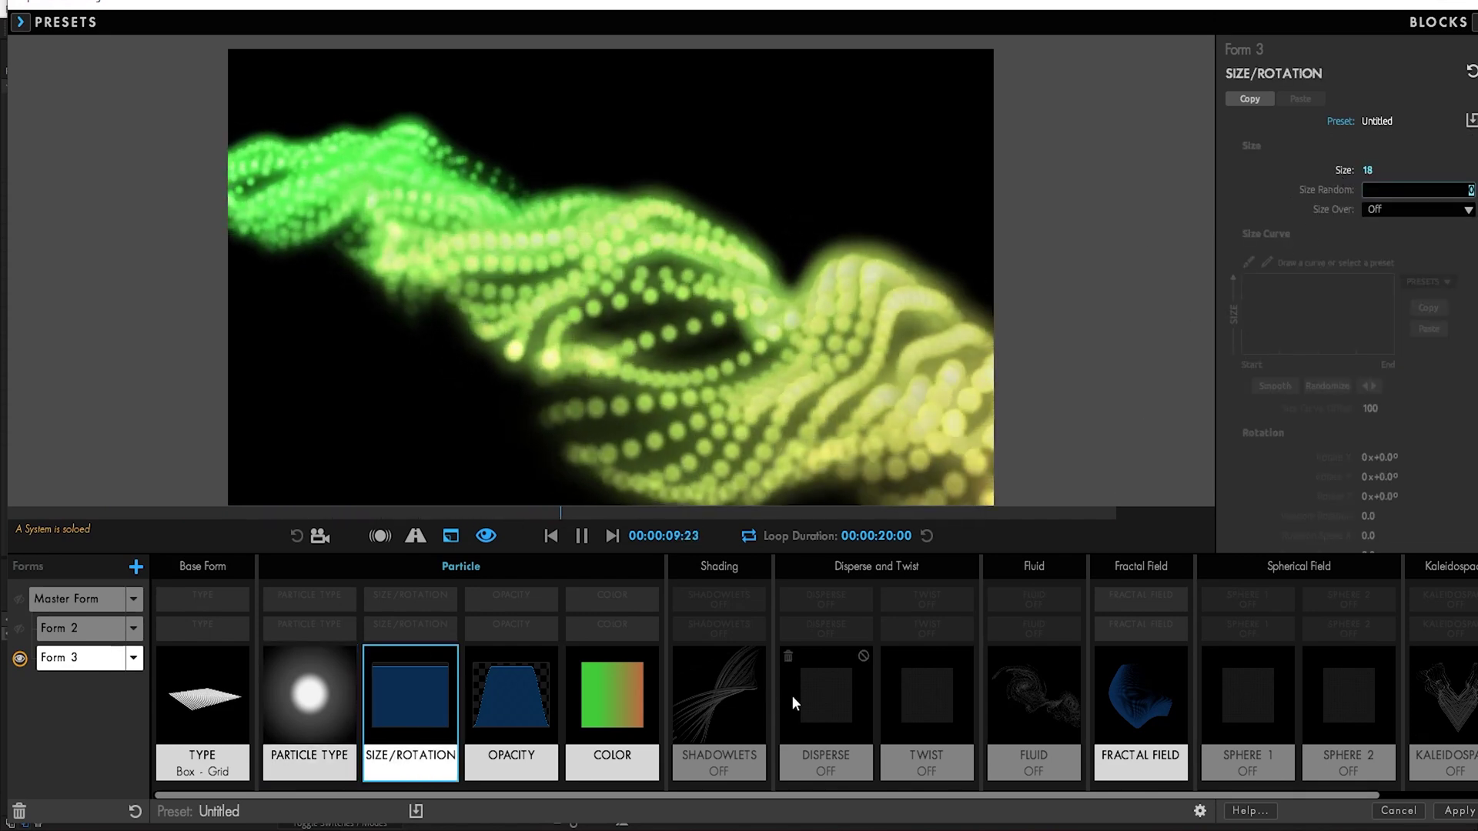
# Set Form 3's Fractal Field Affect Size to 16
pyautogui.click(1170, 727)
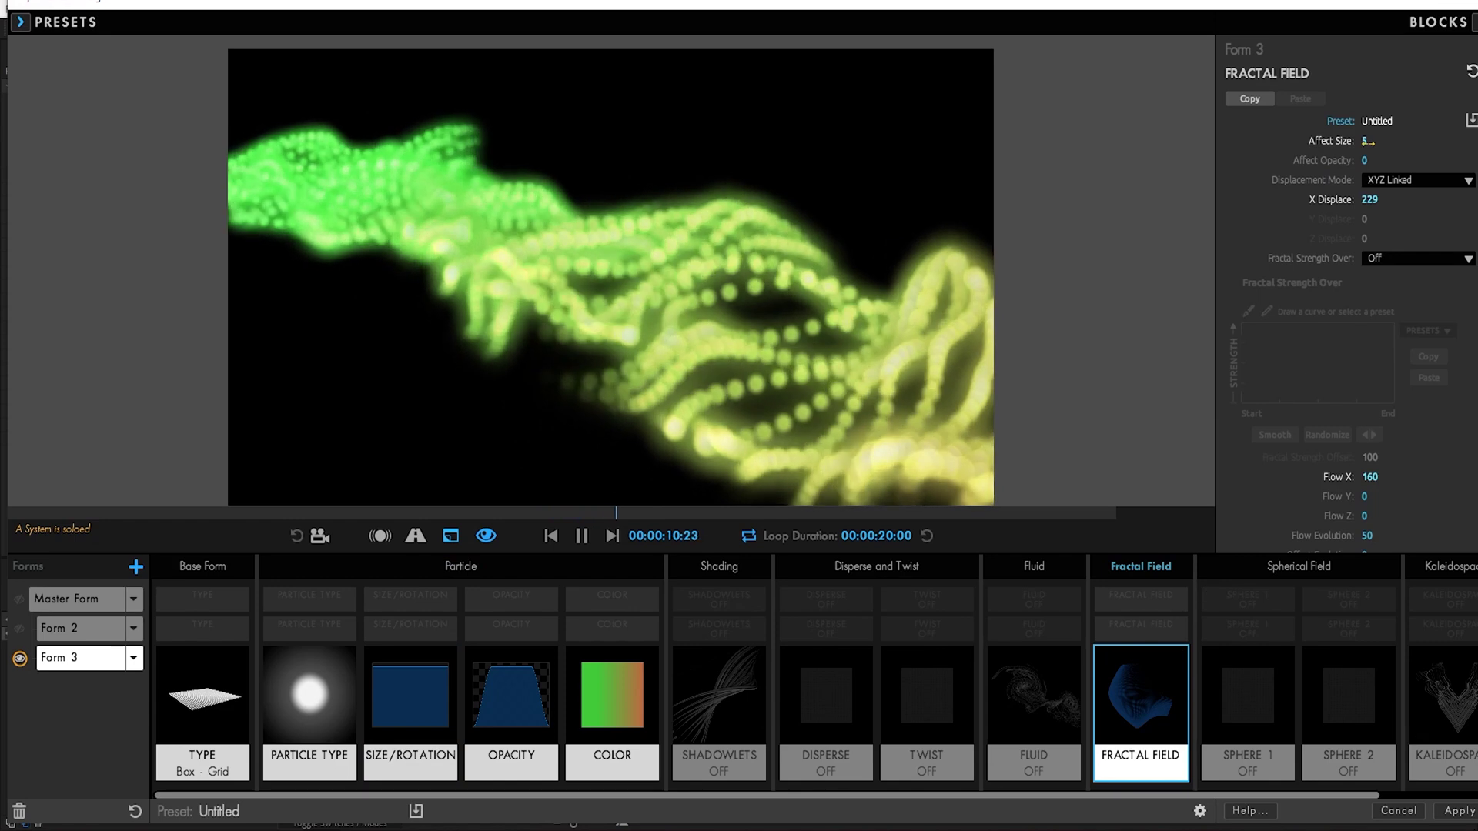
pyautogui.moveTo(1367, 141); pyautogui.dragTo(1378, 142)
pyautogui.click(1367, 142)
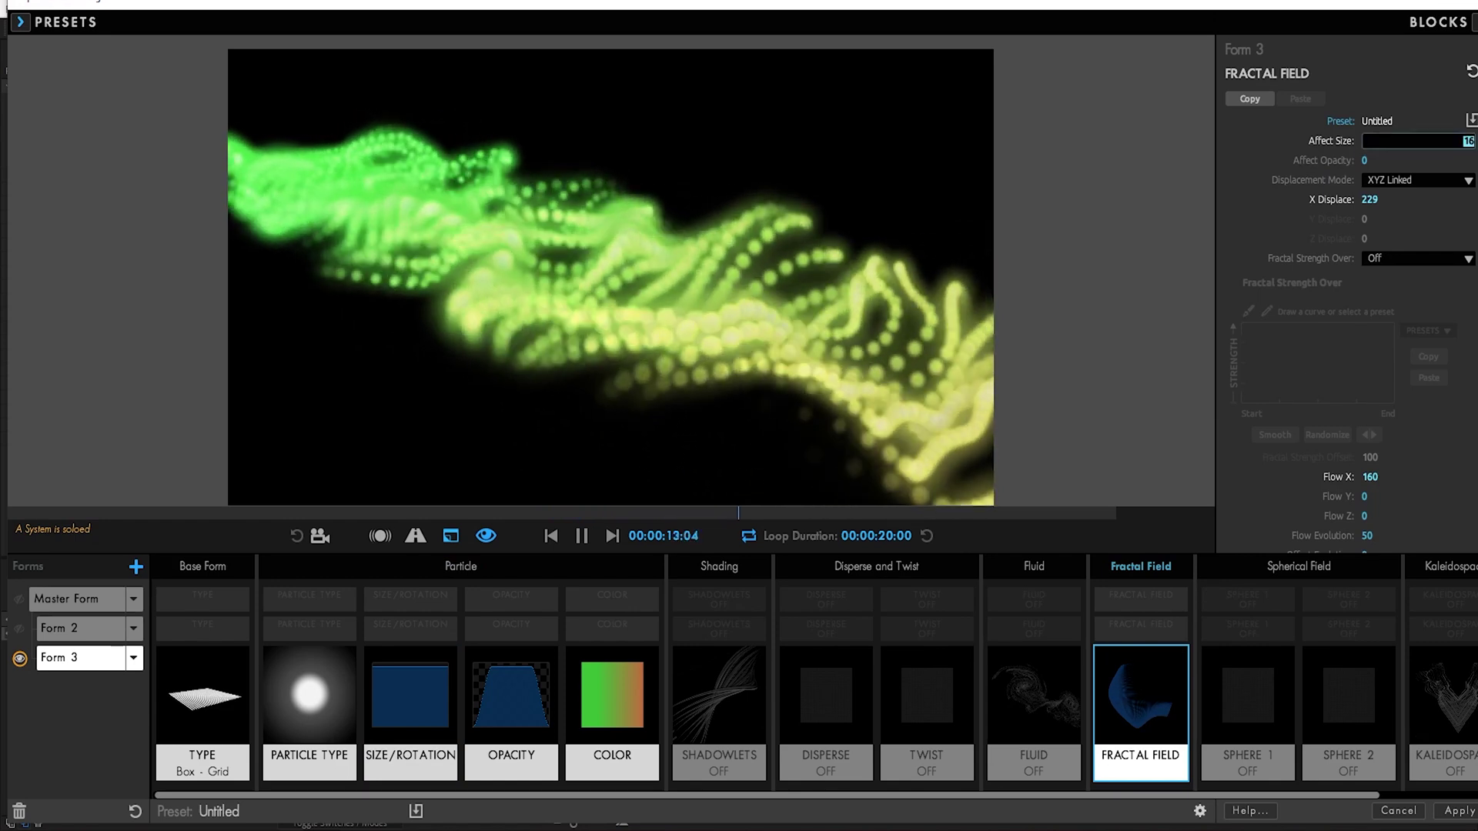
# Reduce Form 3's particle opacity to 20
pyautogui.click(521, 703)
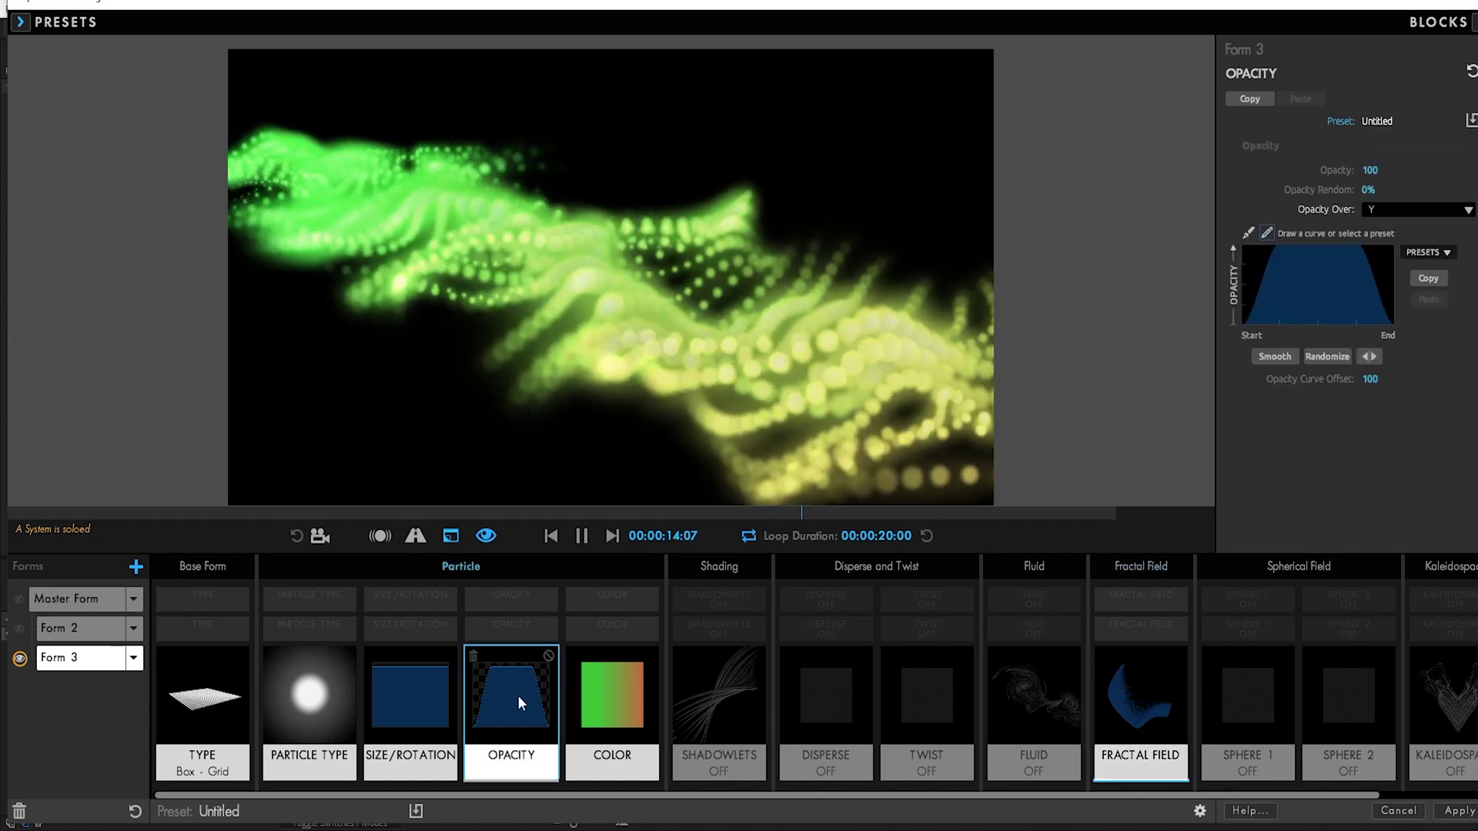
pyautogui.click(1370, 170)
pyautogui.write('20')
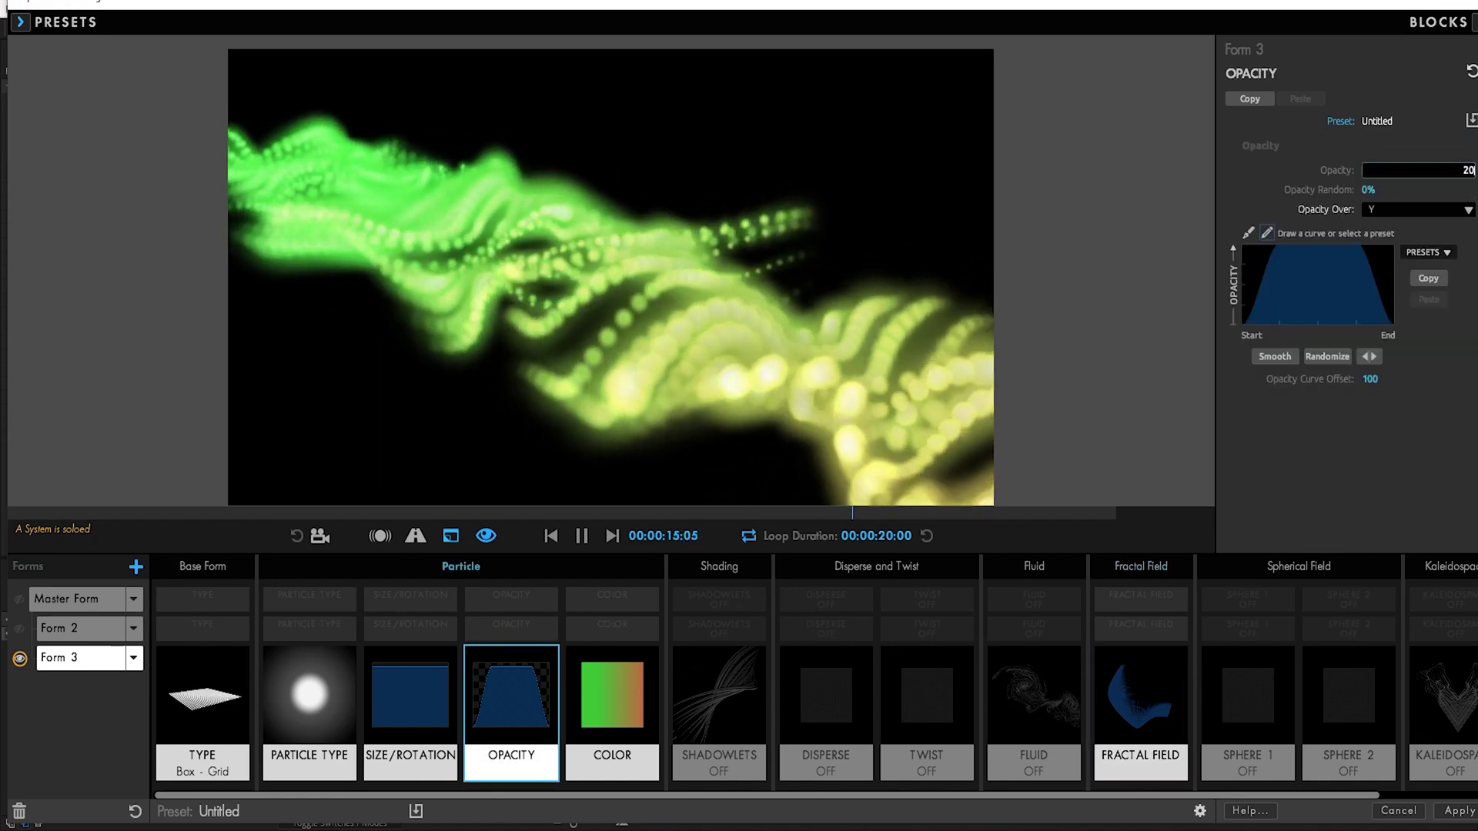
pyautogui.press('Tab')
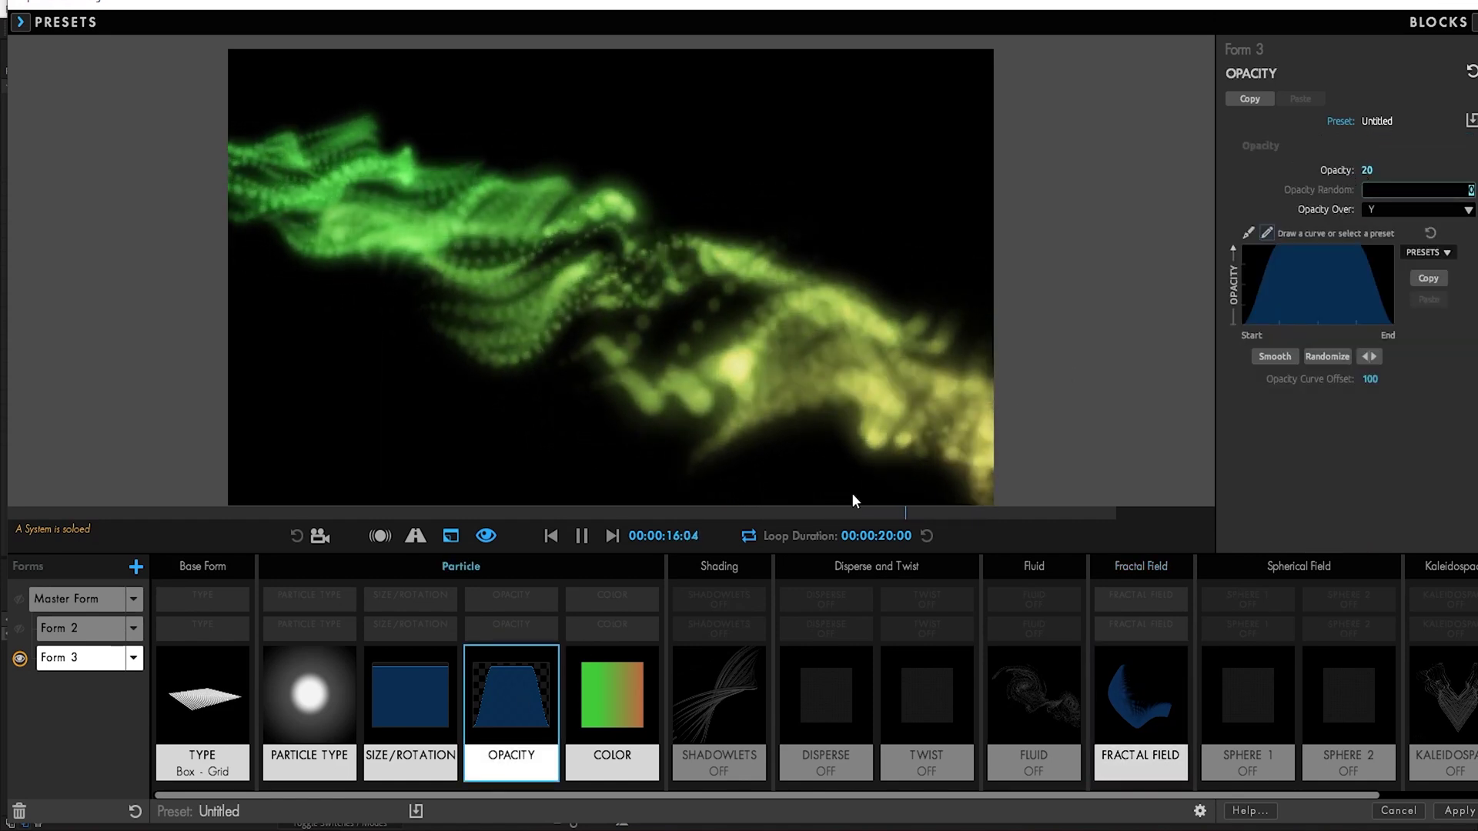
# Stop isolating Form 3 so all forms show, apply the Designer settings, and scrub the composition to about 8 seconds
pyautogui.click(19, 629)
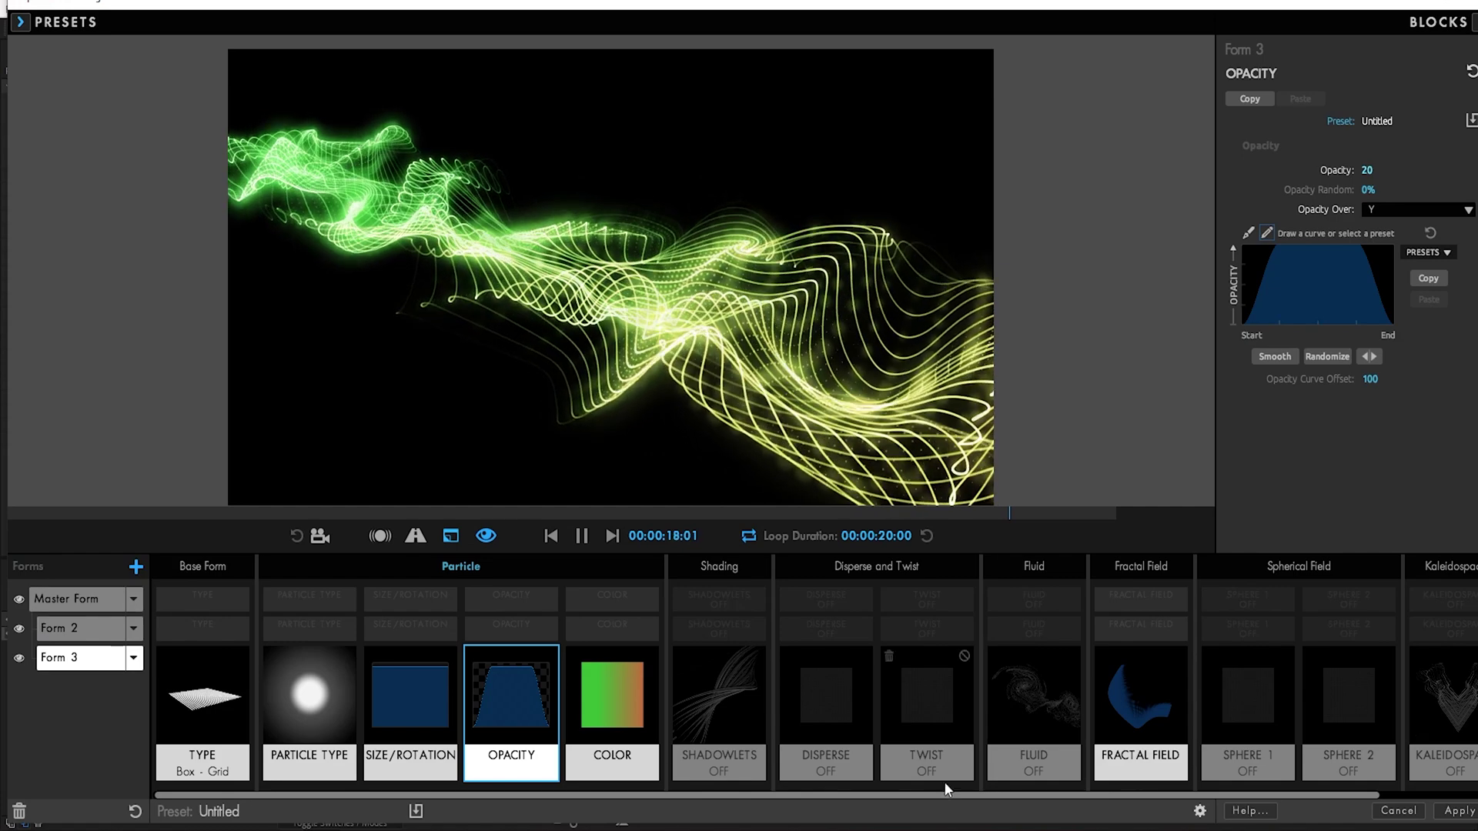
pyautogui.click(1459, 811)
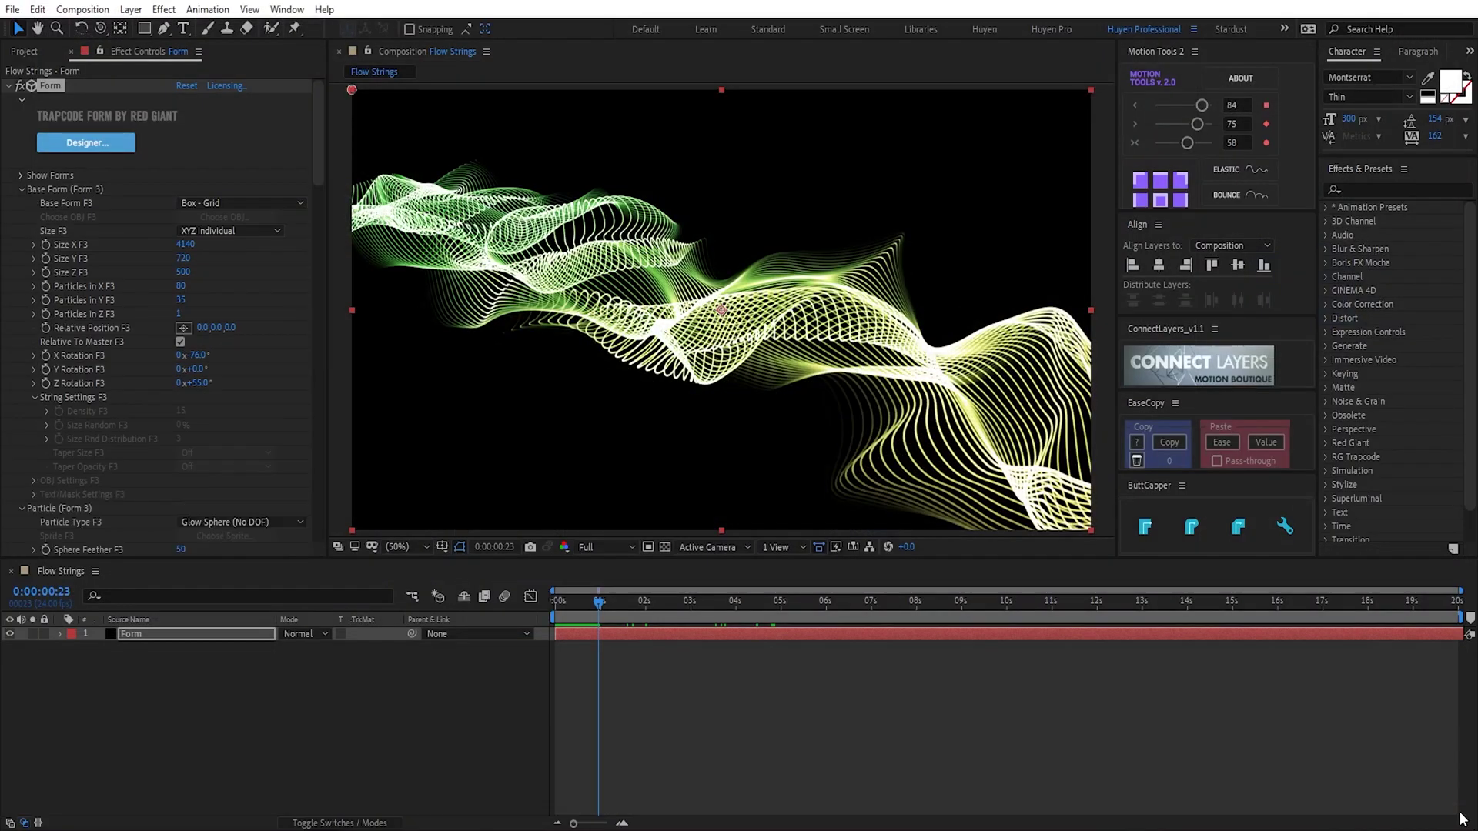
pyautogui.moveTo(559, 605); pyautogui.dragTo(916, 605)
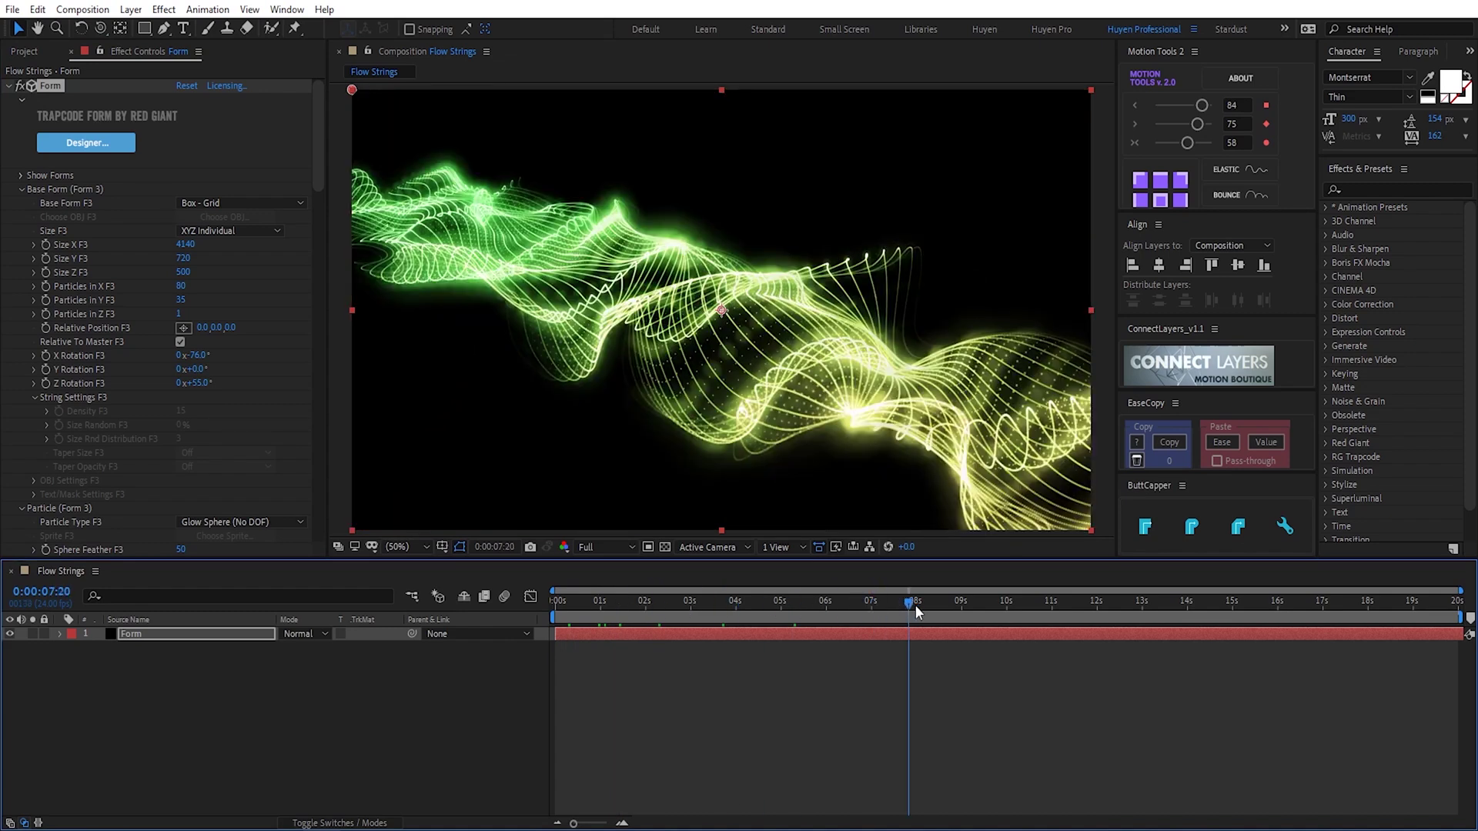
# Add a new camera to the Flow Strings composition and turn on its Depth of Field
pyautogui.click(391, 736)
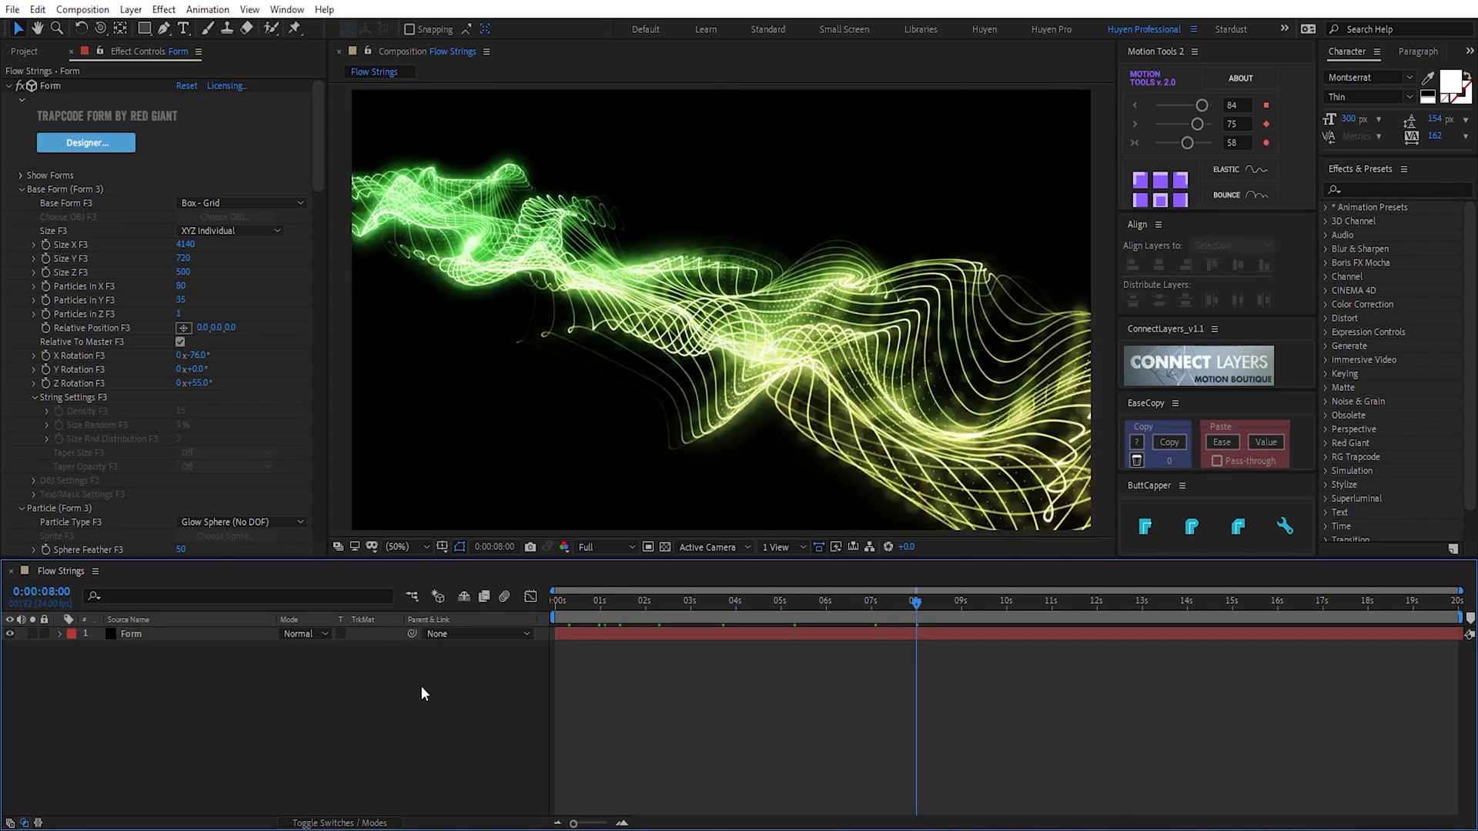
pyautogui.hotkey('ctrl', 'alt', 'shift', 'c')
pyautogui.press('Return')
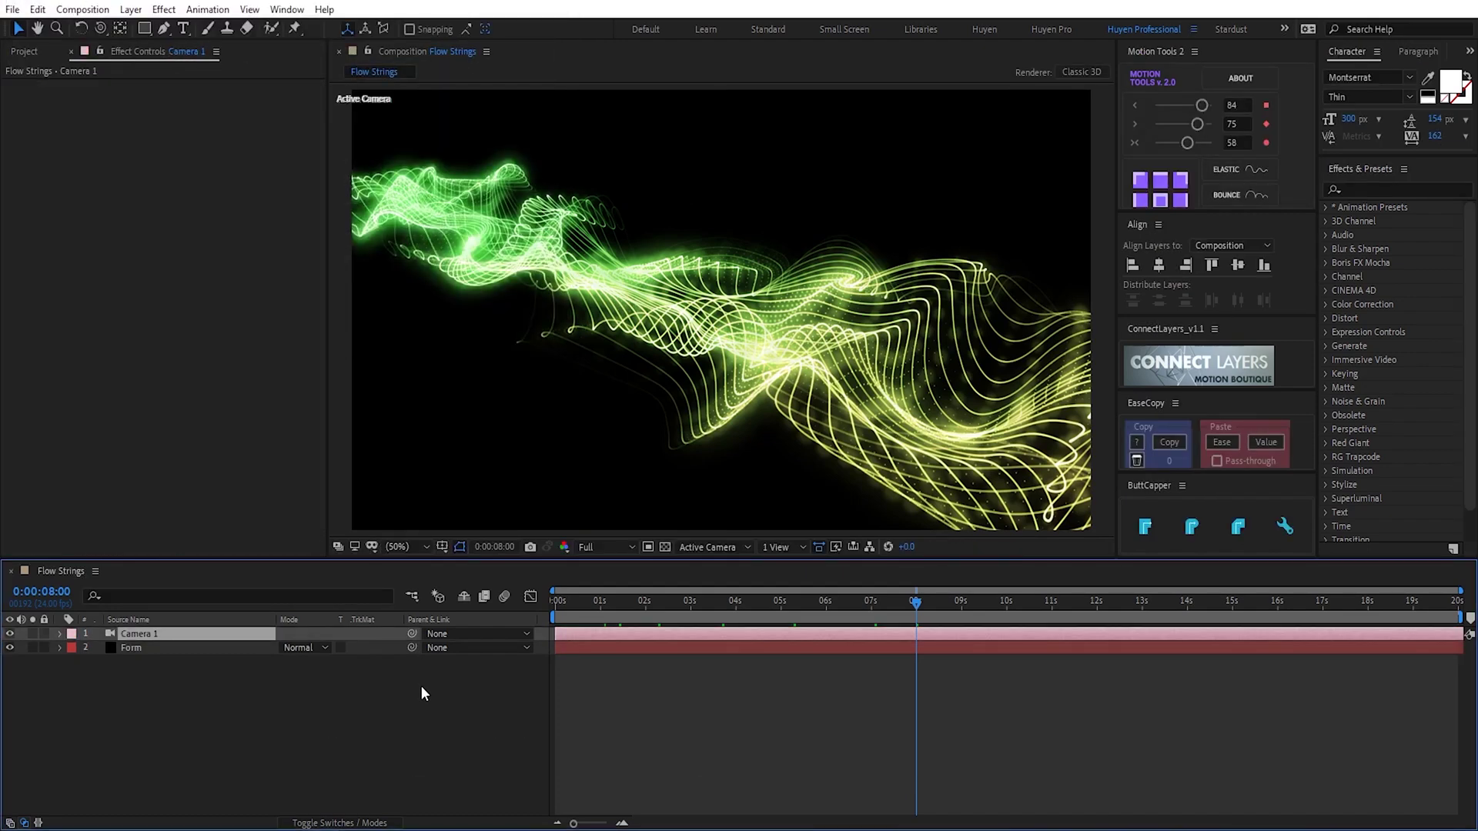
pyautogui.click(60, 633)
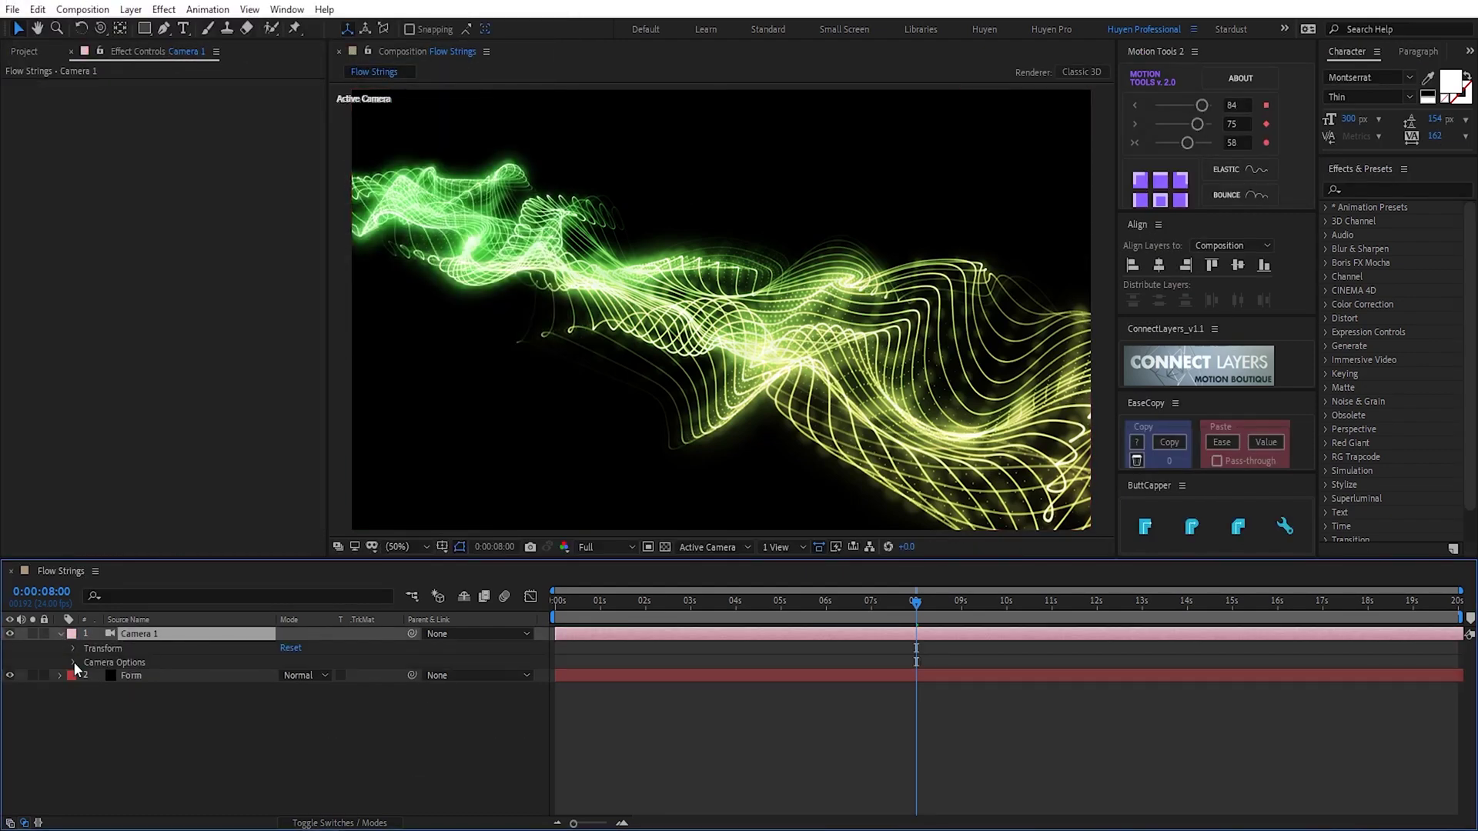
pyautogui.click(74, 662)
pyautogui.click(287, 662)
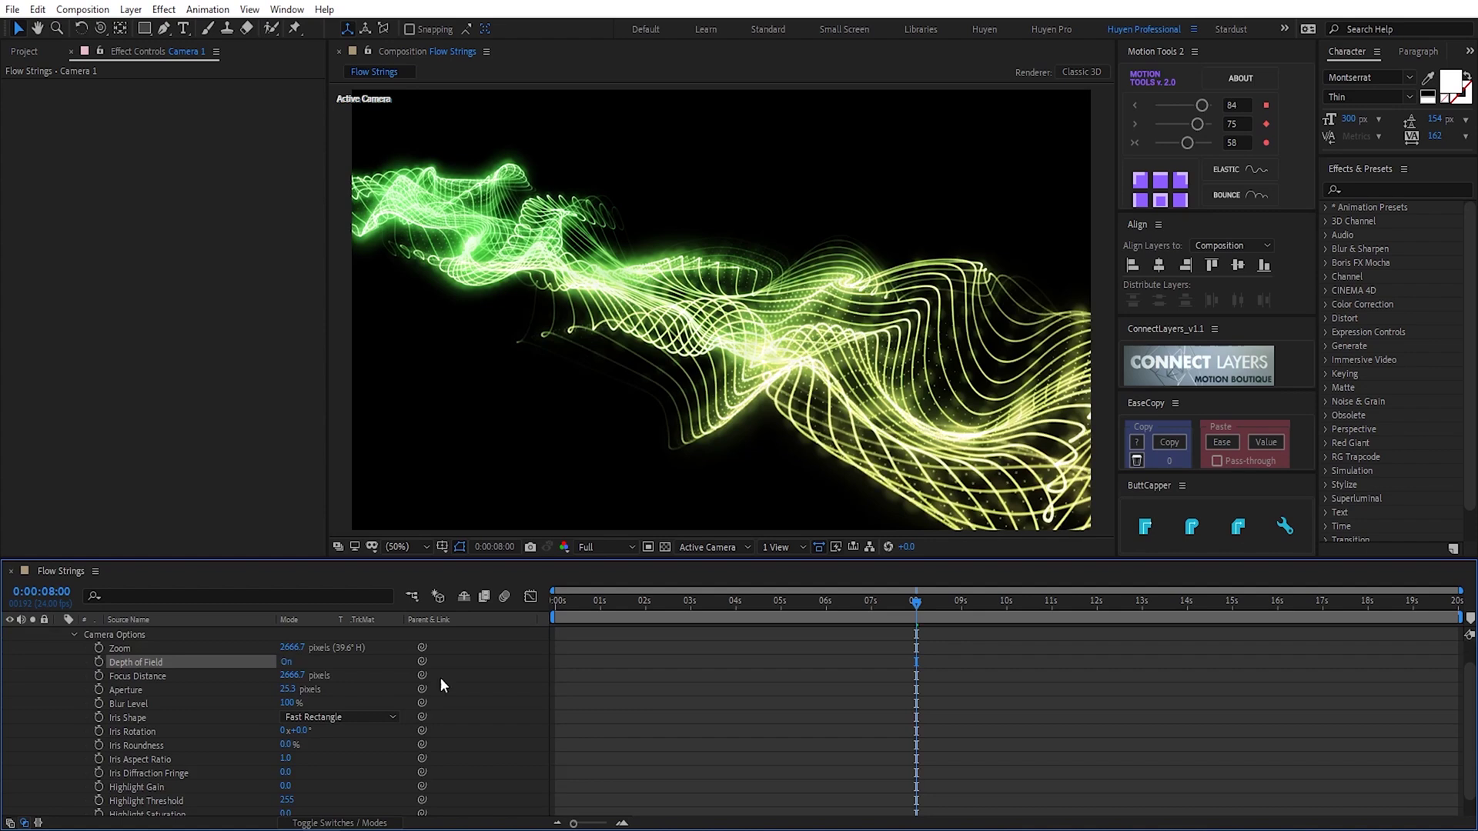
# Show the composition in two views and zoom the Top view out to fit the whole form and the camera
pyautogui.click(779, 547)
pyautogui.click(801, 583)
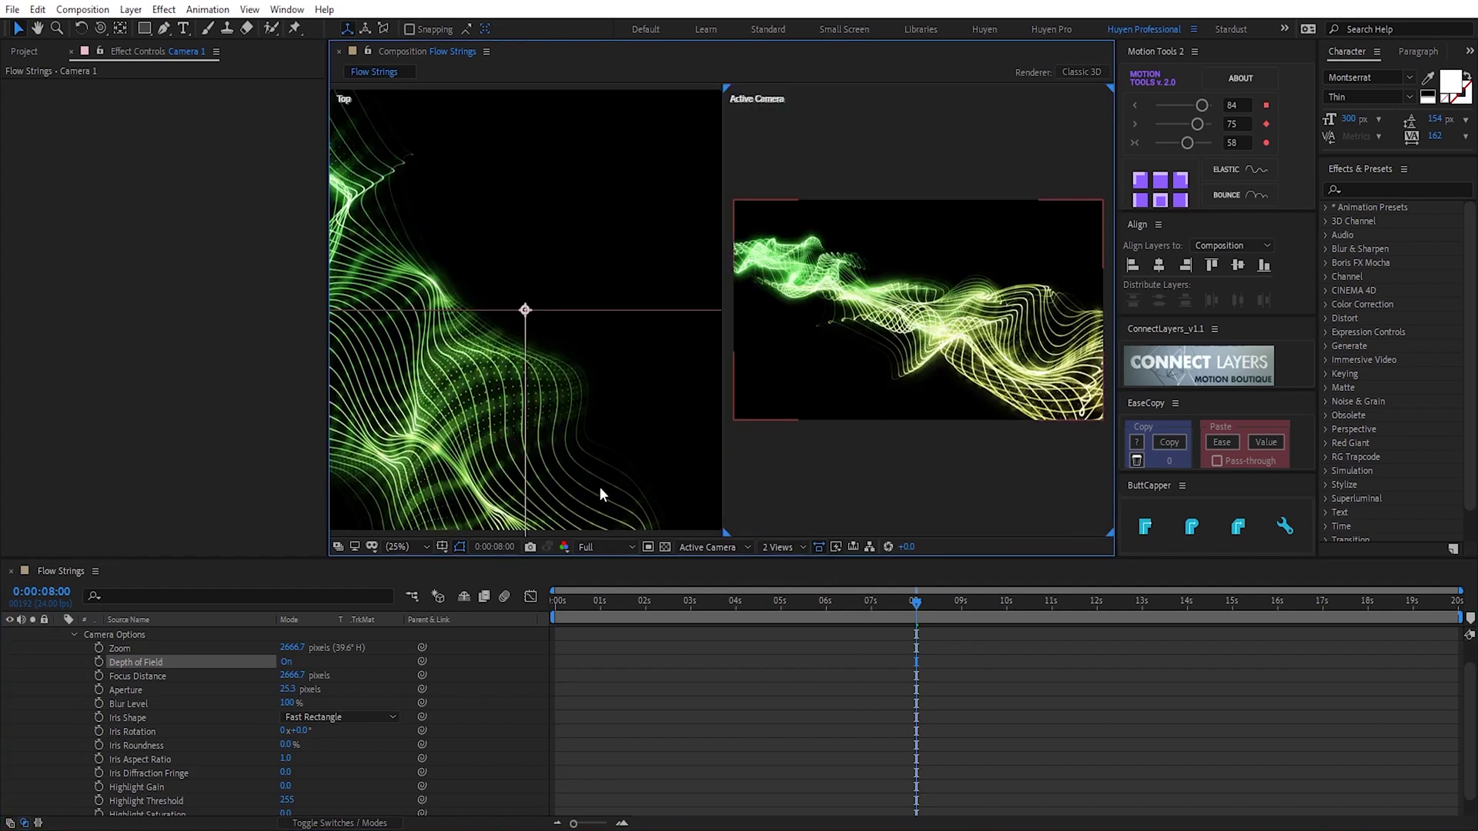
pyautogui.scroll(-1, 588, 464)
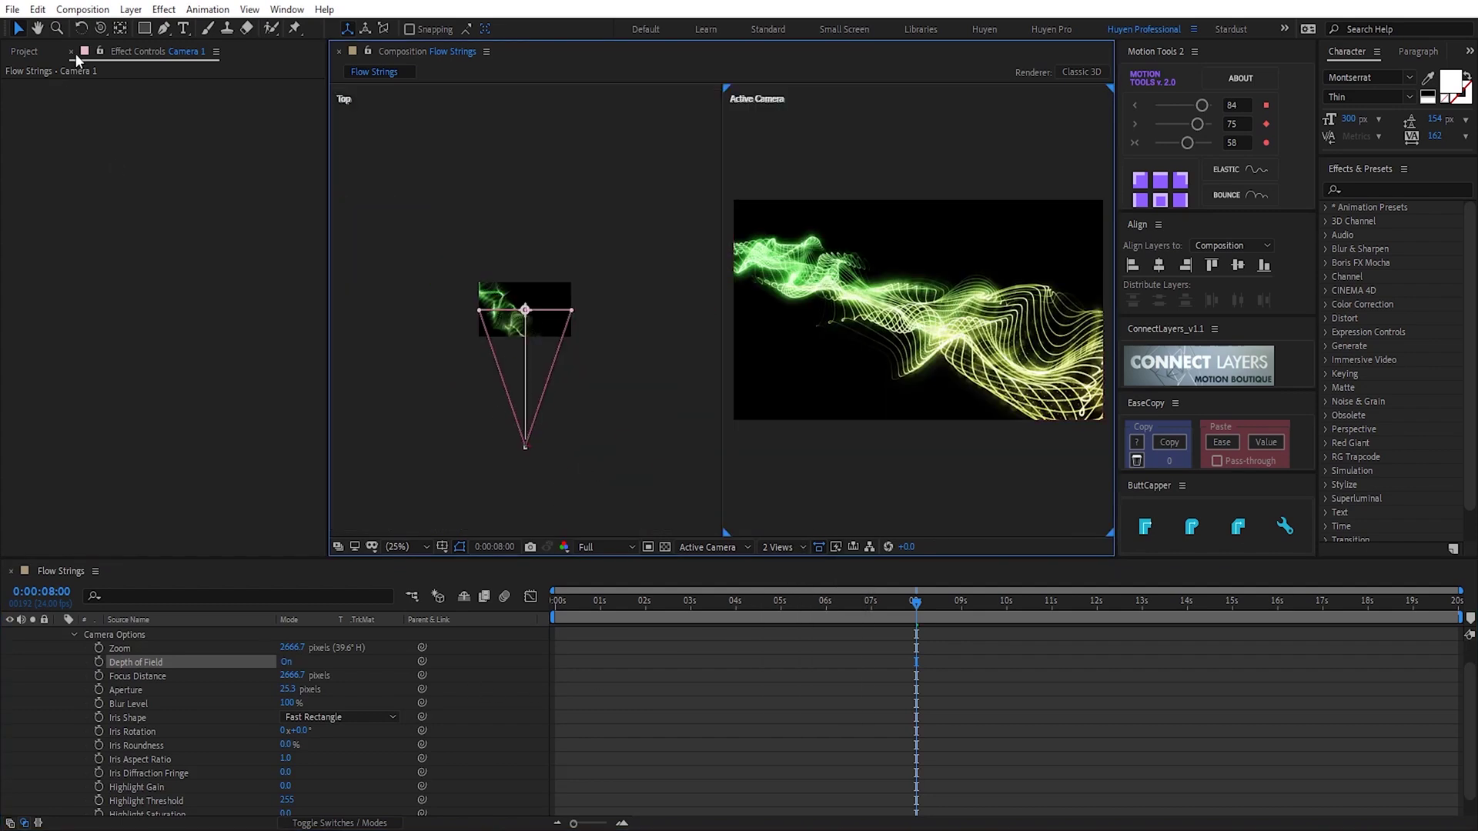
pyautogui.click(100, 29)
pyautogui.click(209, 79)
pyautogui.moveTo(533, 359); pyautogui.dragTo(505, 416)
pyautogui.scroll(2, 544, 349)
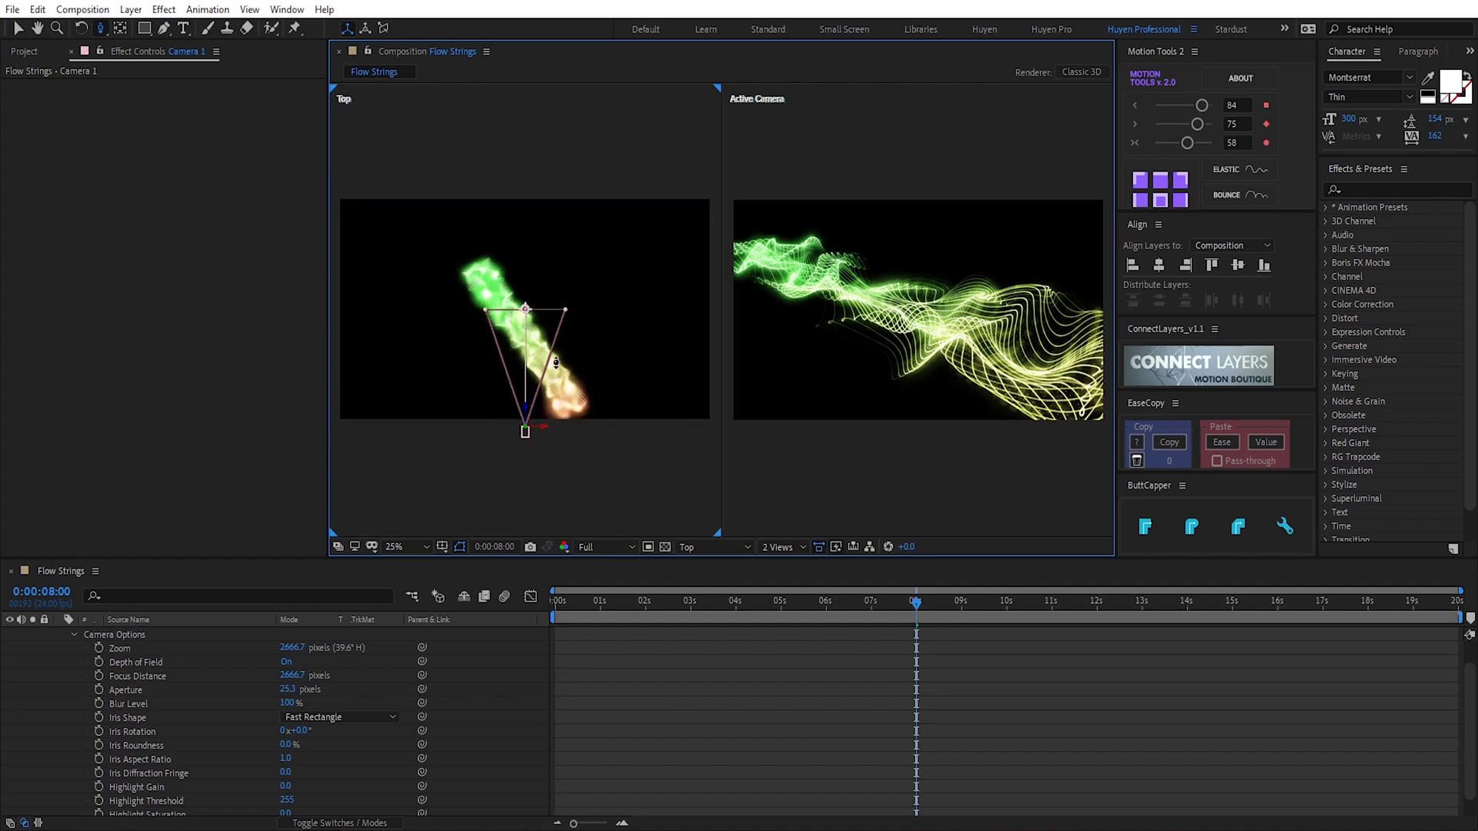
pyautogui.moveTo(526, 357); pyautogui.dragTo(506, 317)
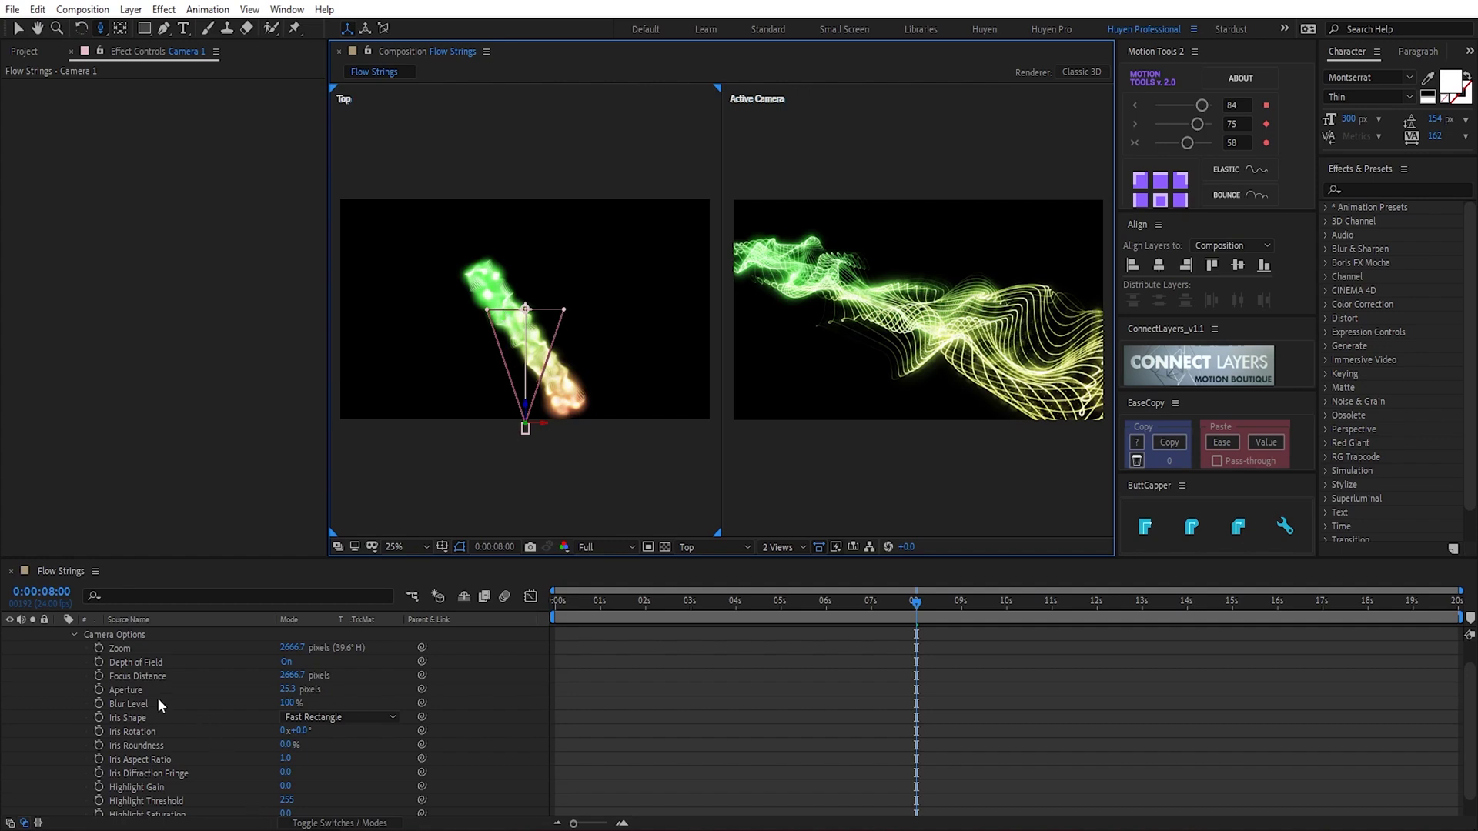
# Set the camera's Focus Distance to about 3473.7 pixels, Blur Level to 200% and Aperture to 50 pixels
pyautogui.moveTo(291, 675); pyautogui.dragTo(873, 684)
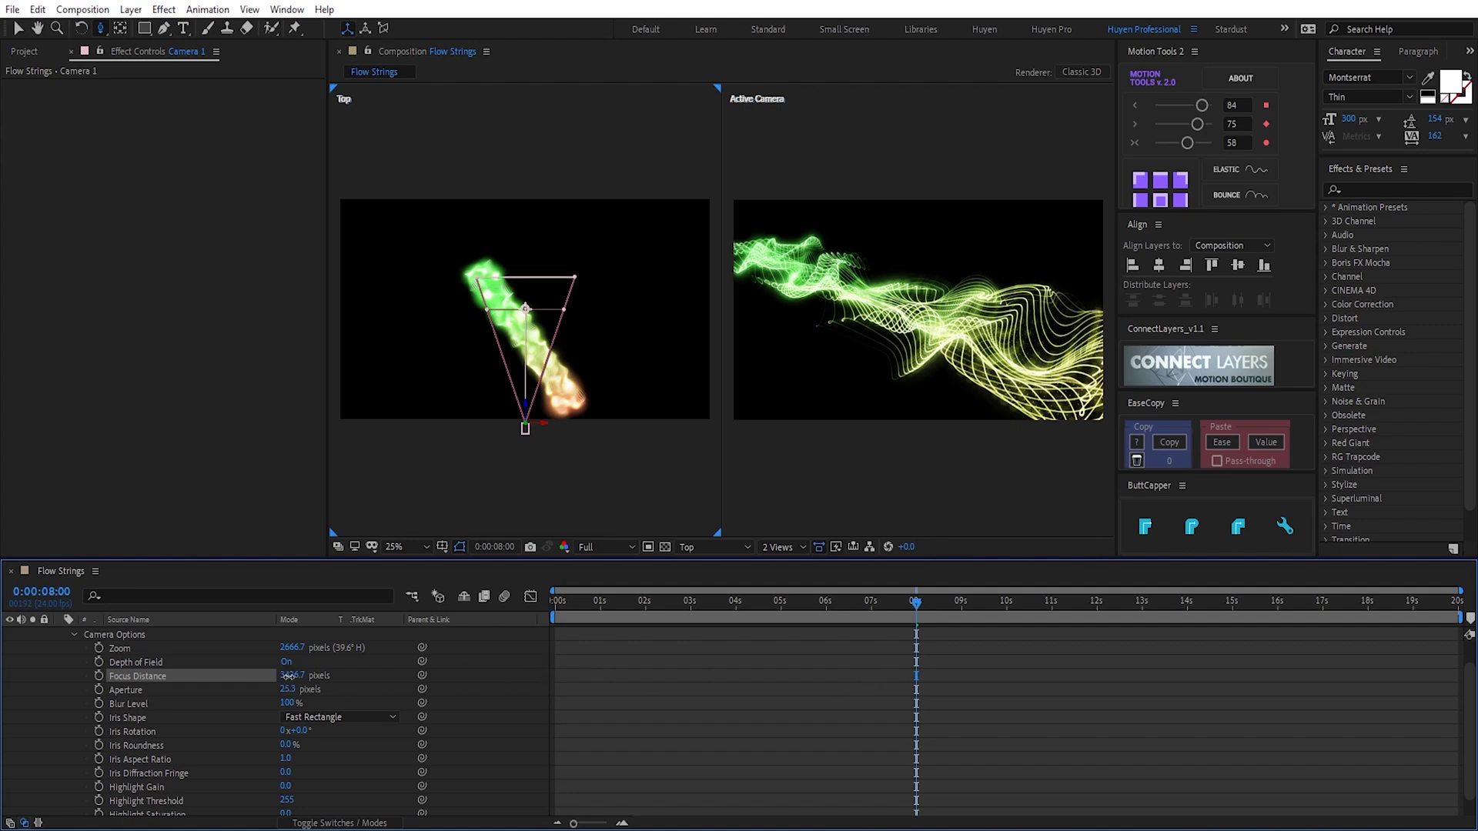
pyautogui.moveTo(288, 676); pyautogui.dragTo(332, 671)
pyautogui.press('Tab')
pyautogui.write('200')
pyautogui.press('Tab')
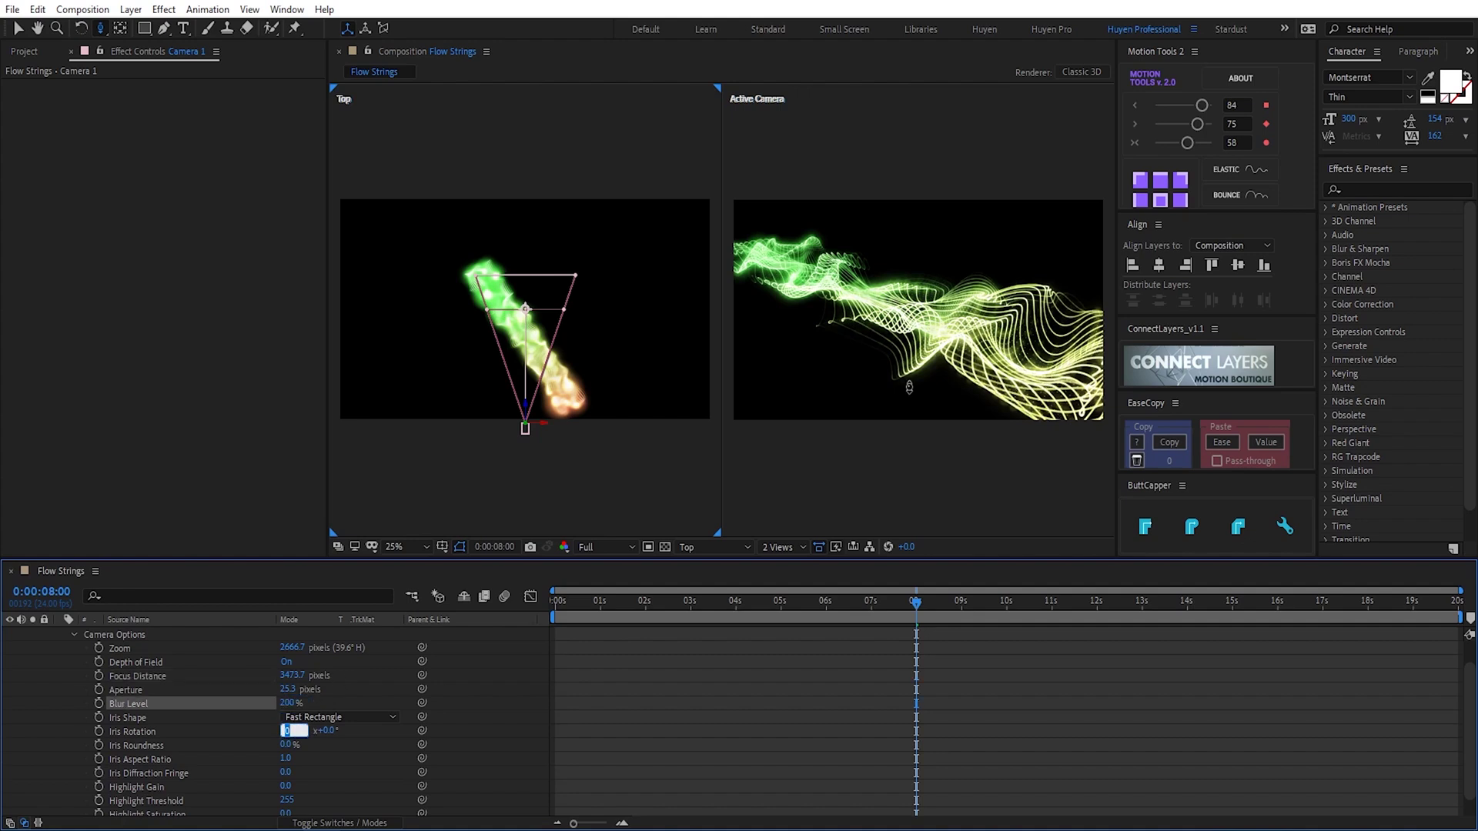
pyautogui.hotkey('shift', 'Tab')
pyautogui.hotkey('shift', 'Tab')
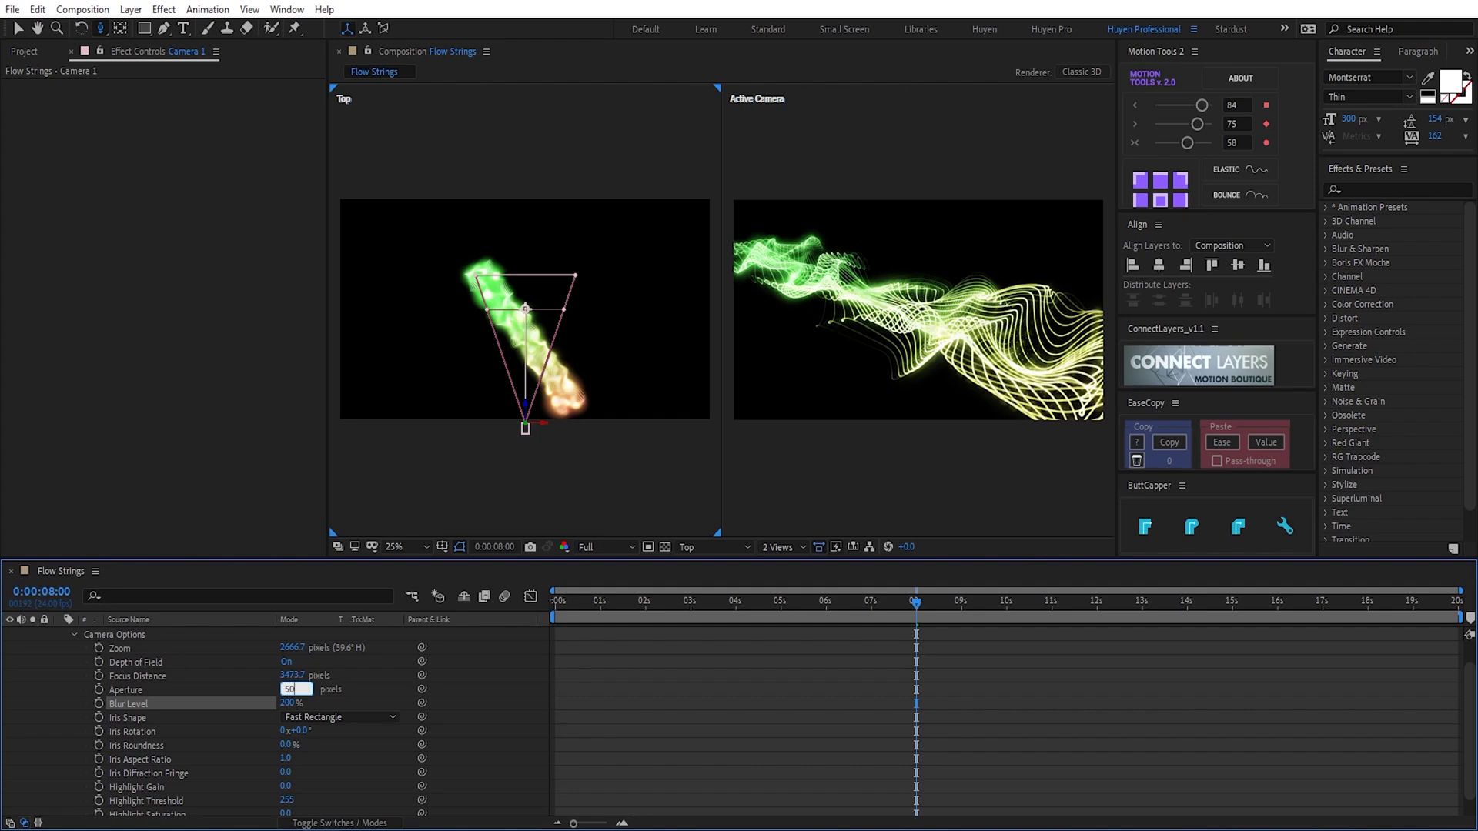
pyautogui.press('Tab')
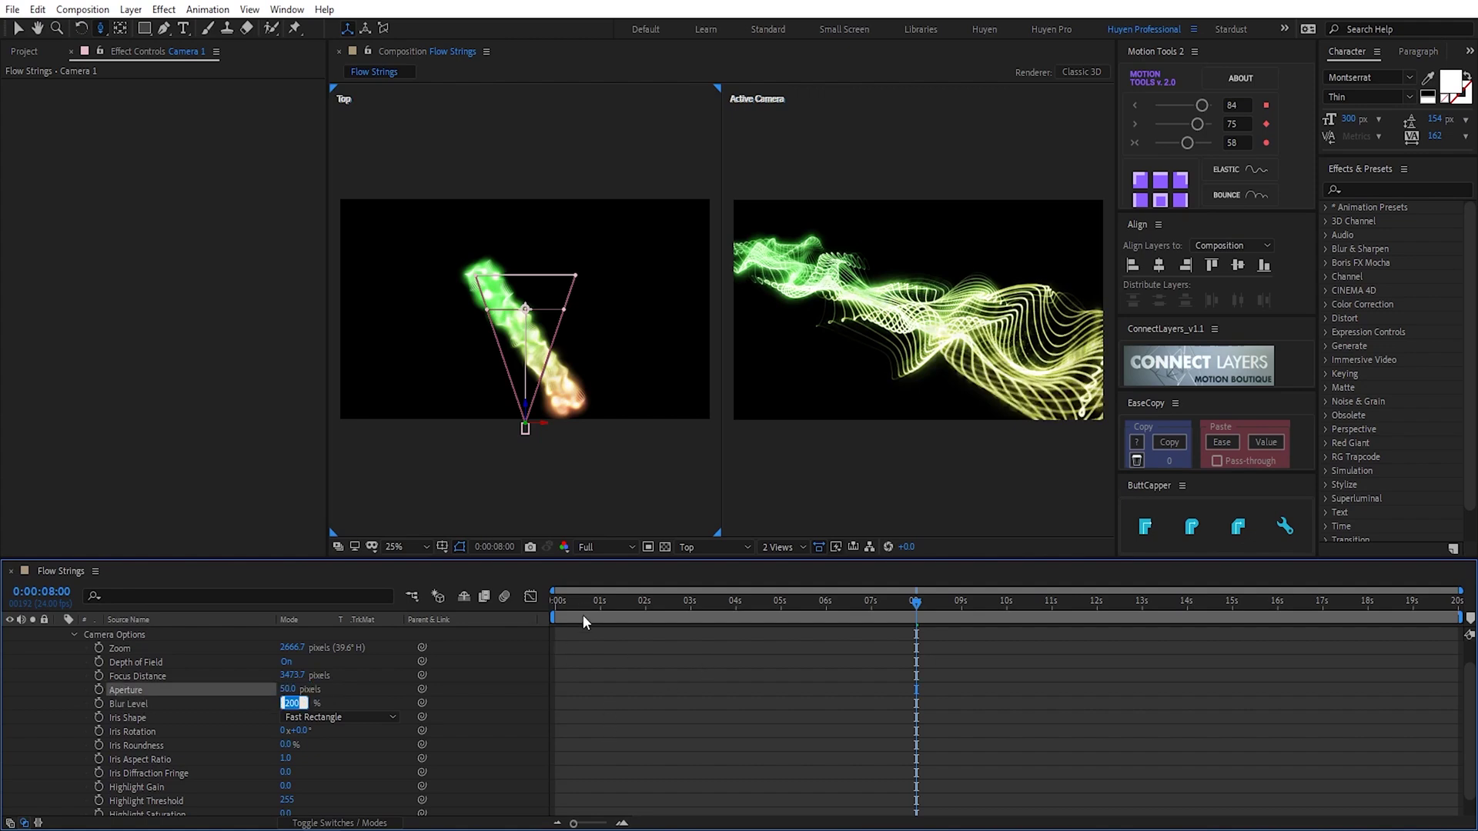
# Check the depth of field blur at frames between about 1 and 2.5 seconds
pyautogui.click(598, 601)
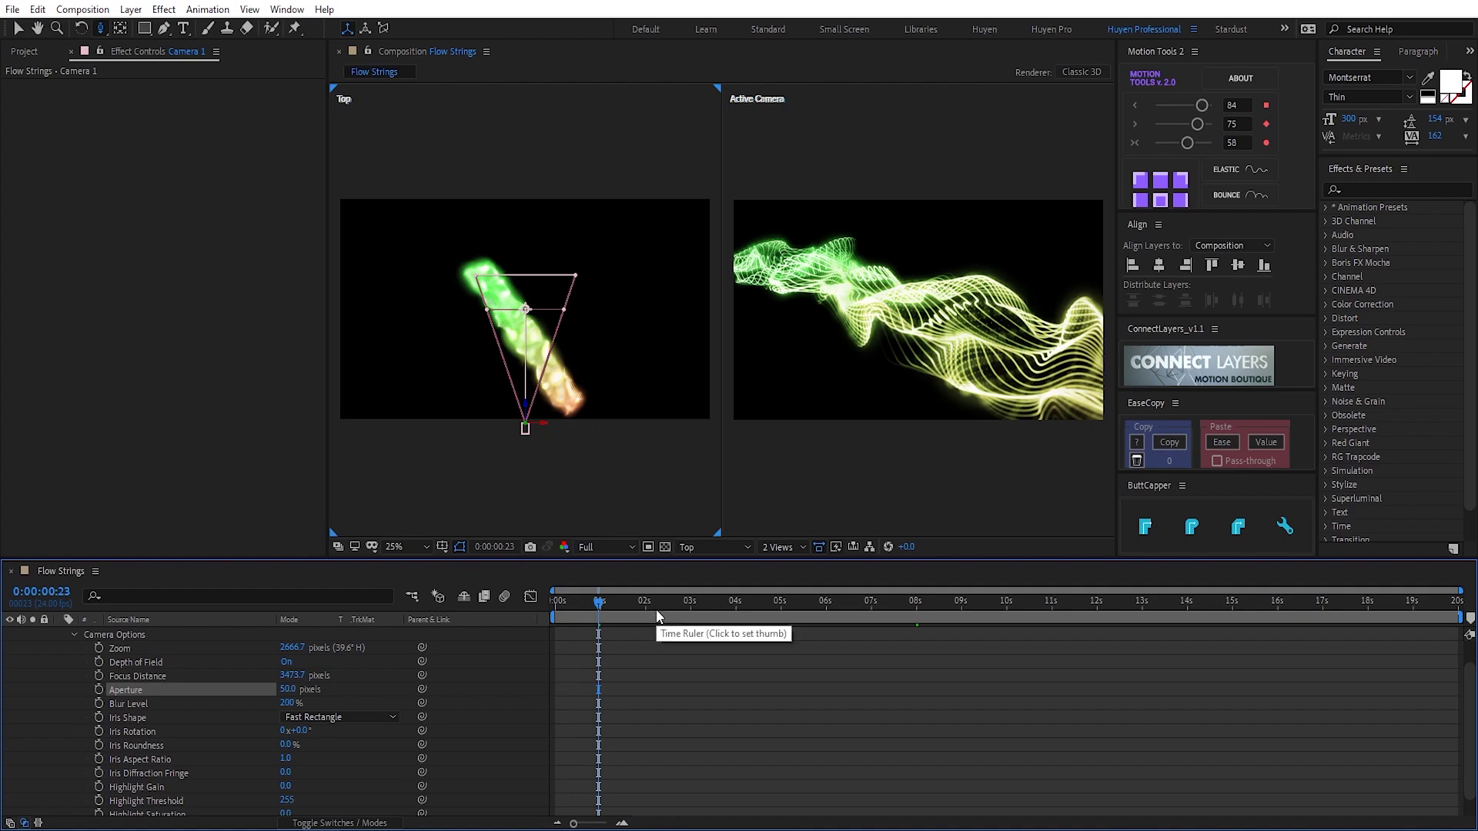
pyautogui.click(653, 603)
pyautogui.click(665, 603)
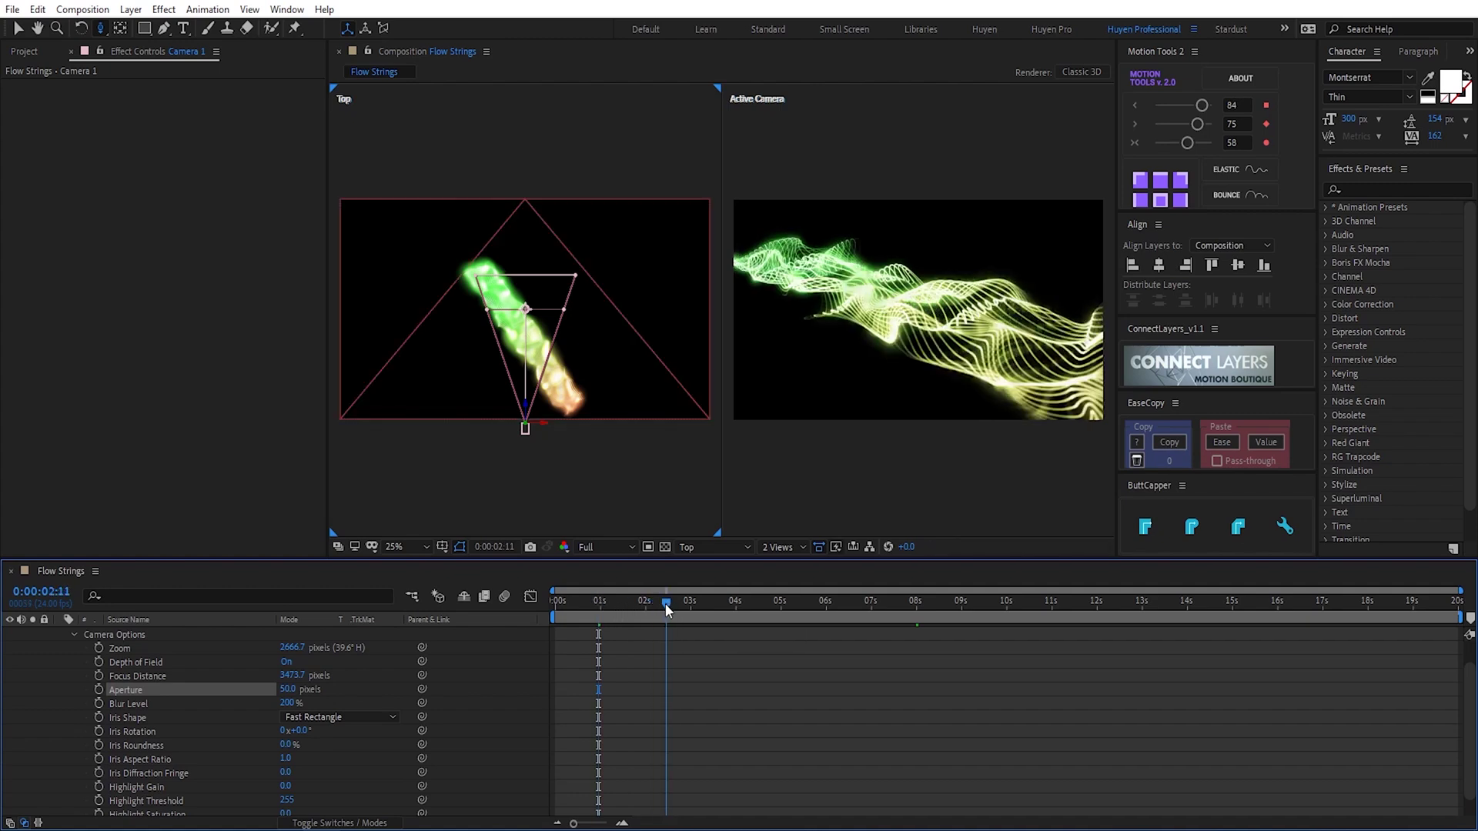
# Try adjusting the camera's Aperture and a Blur Level of 150%, and return the Blur Level to 200%
pyautogui.moveTo(285, 689); pyautogui.dragTo(324, 690)
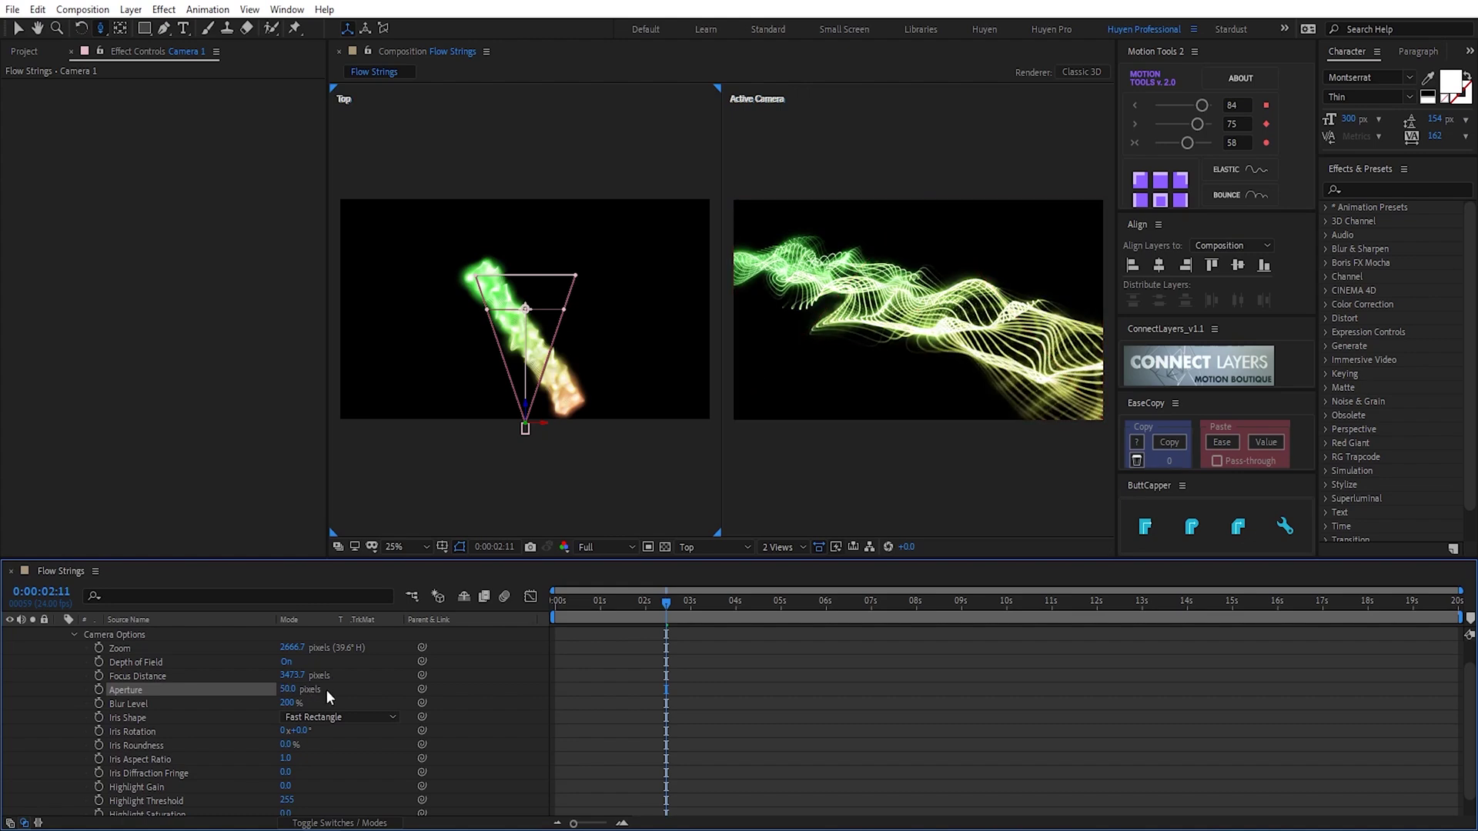
pyautogui.click(288, 703)
pyautogui.write('150')
pyautogui.press('Tab')
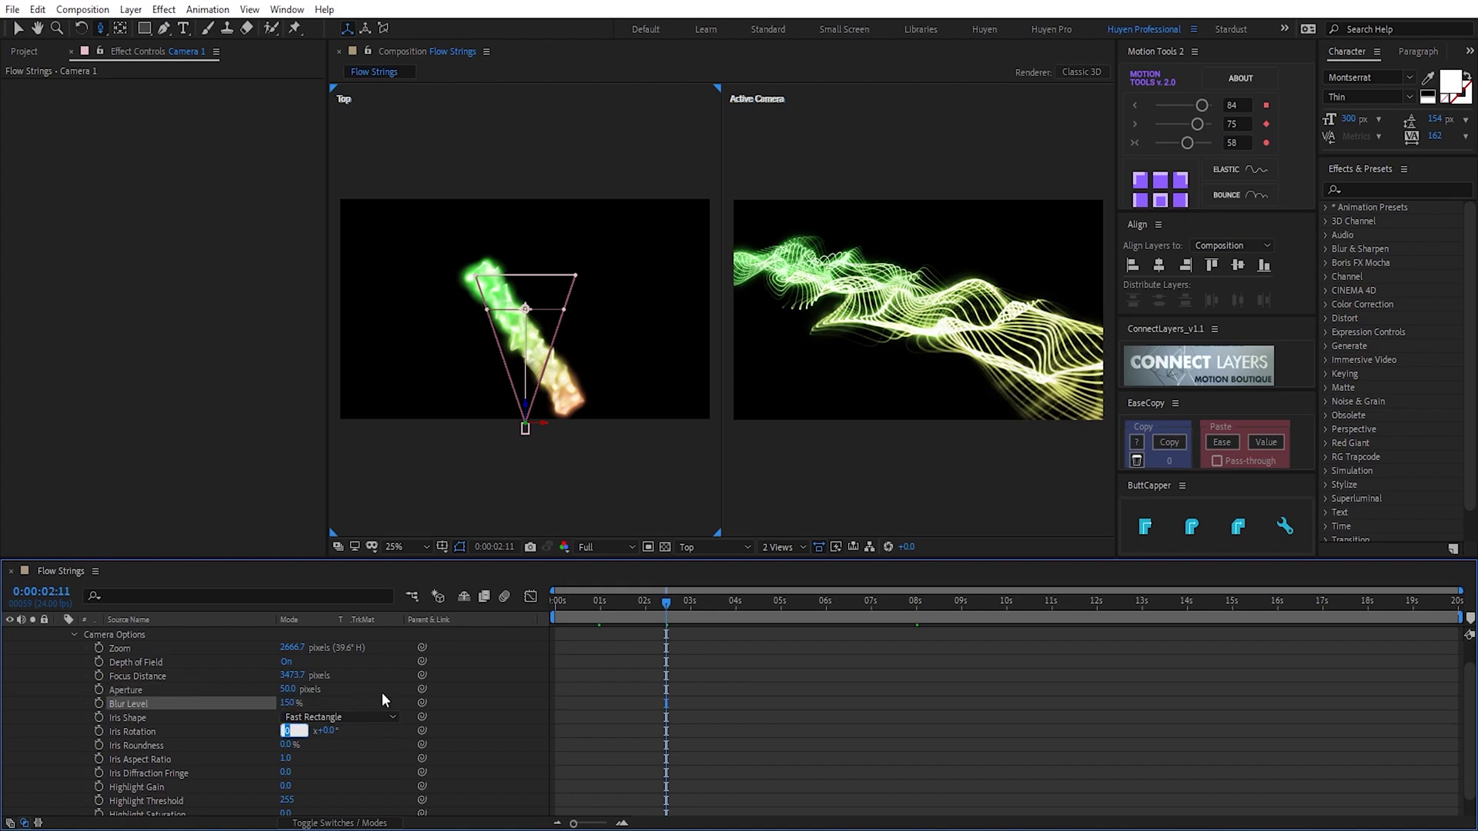
pyautogui.click(290, 704)
pyautogui.write('200')
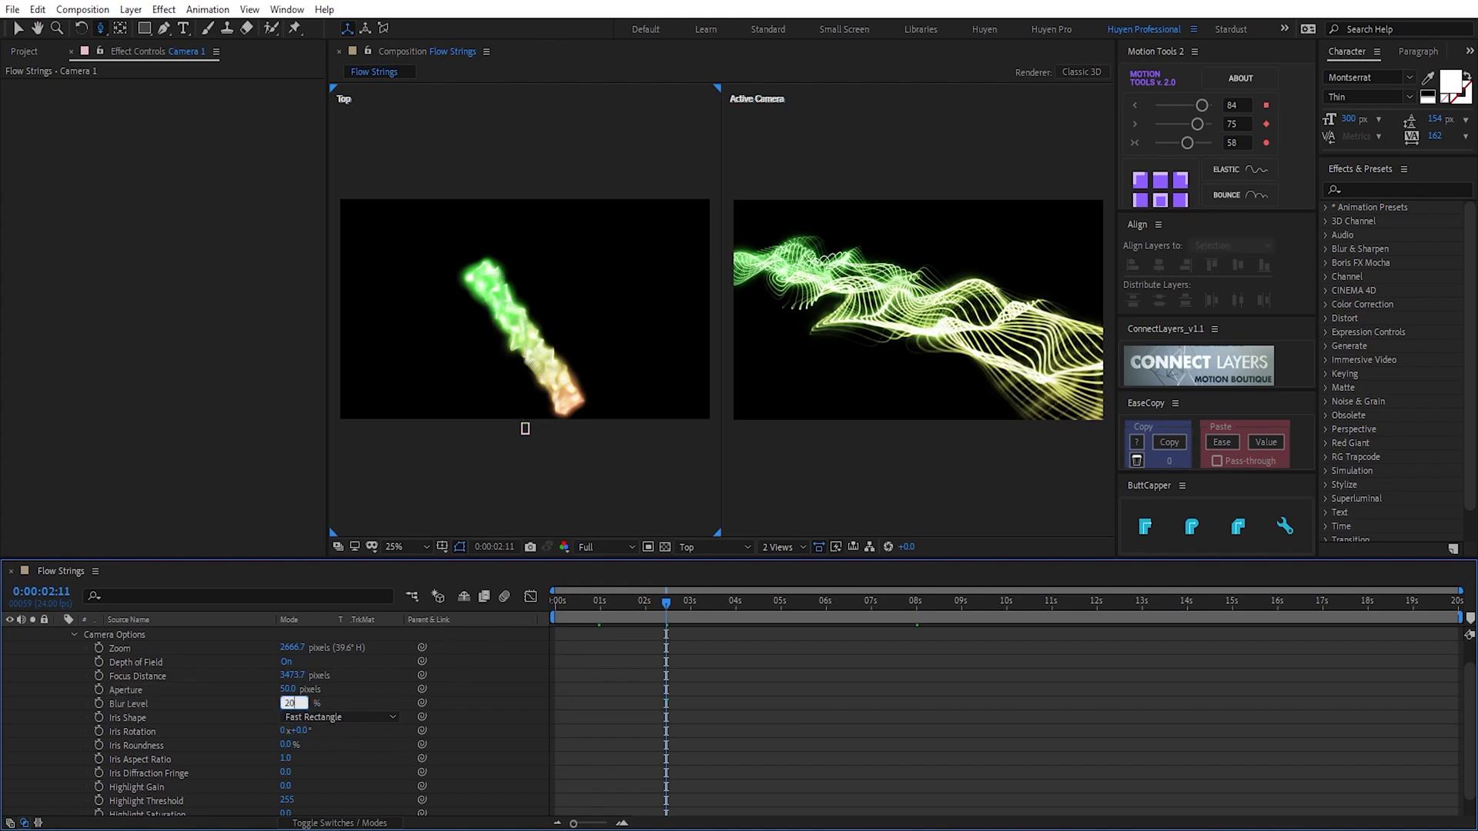
pyautogui.press('Tab')
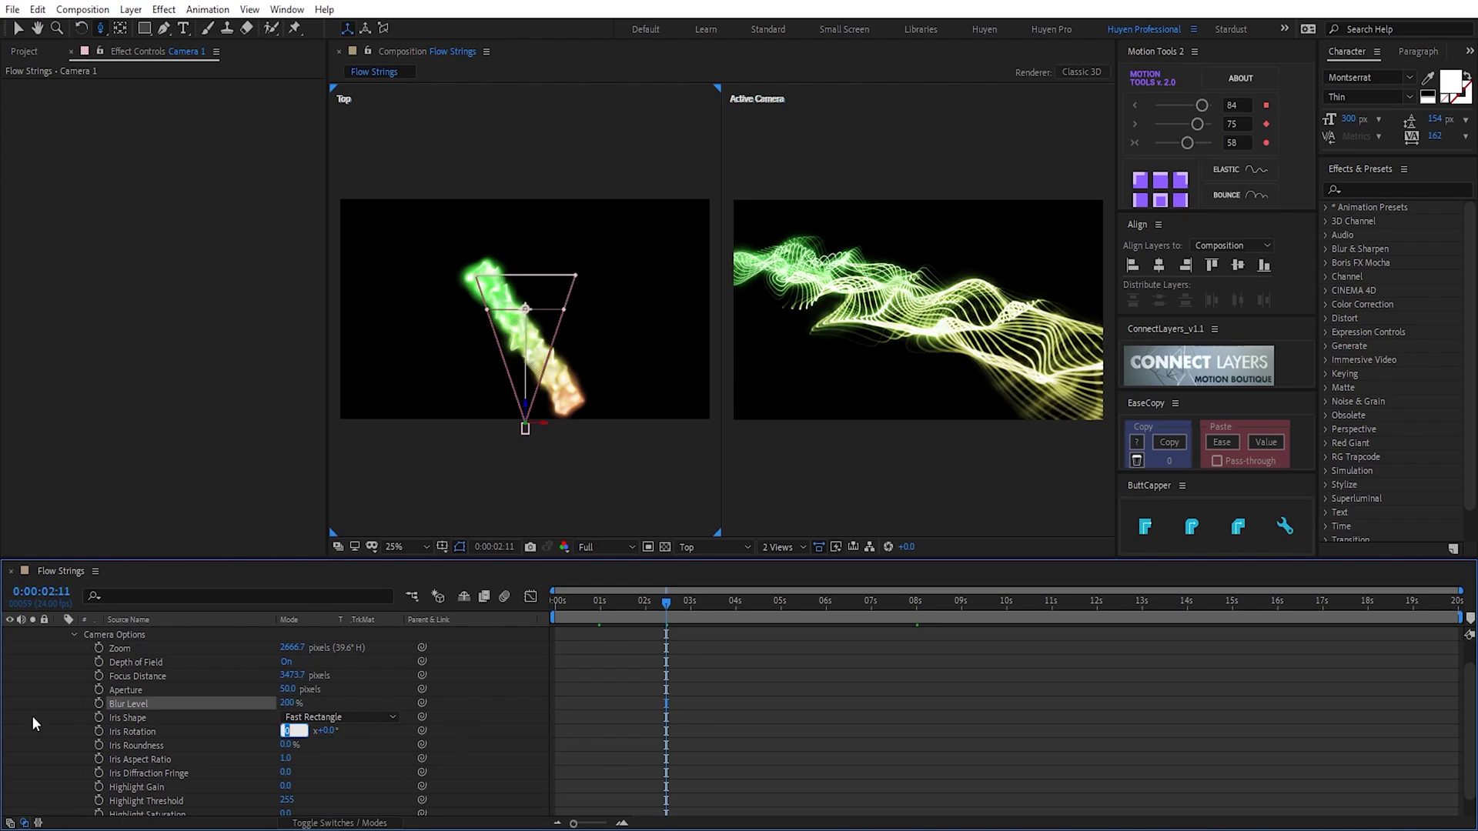
# Collapse the camera's properties and return the composition to a single Active Camera view
pyautogui.scroll(1, 32, 716)
pyautogui.click(60, 634)
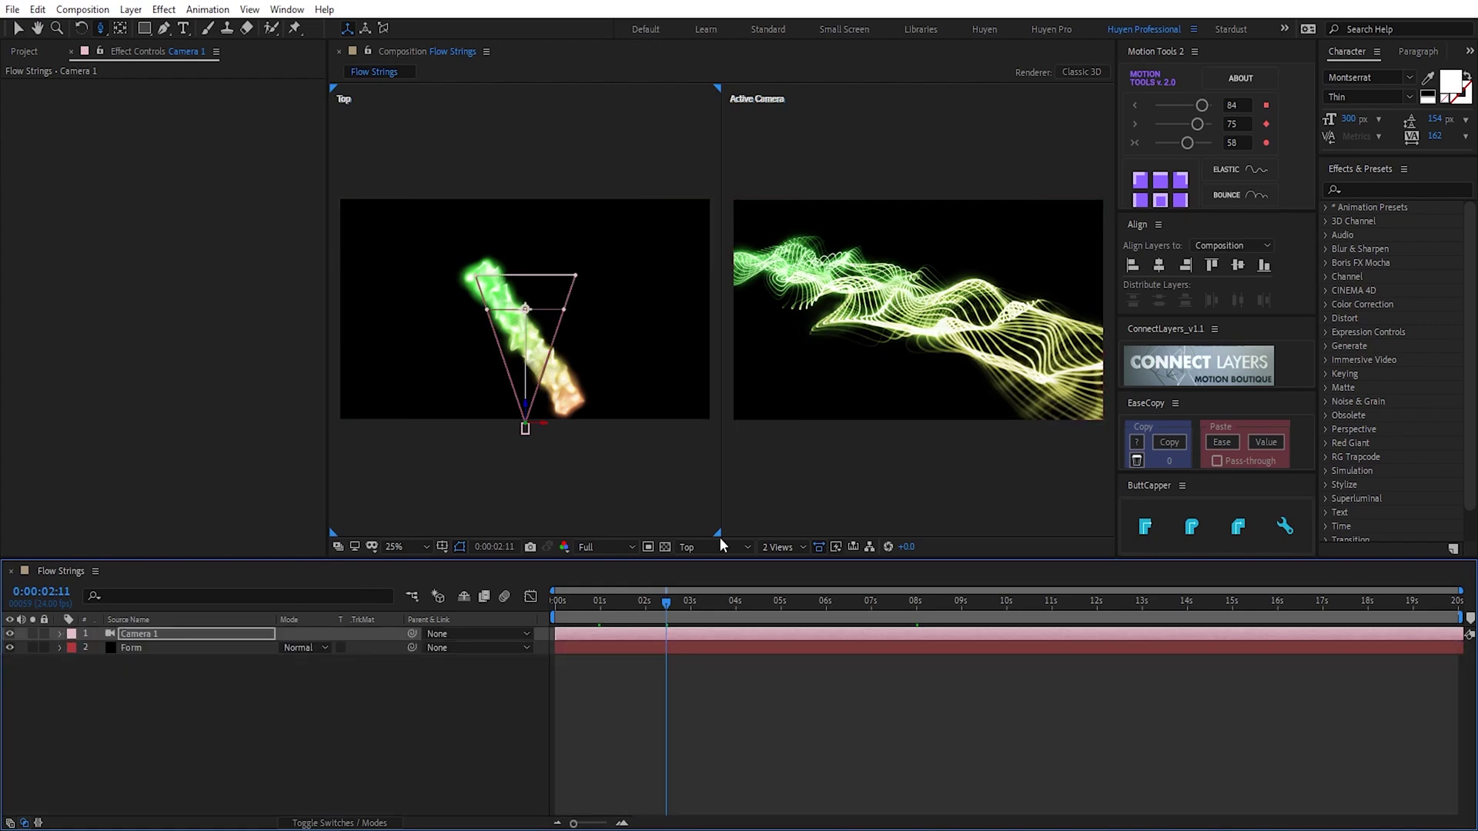
pyautogui.click(779, 546)
pyautogui.click(777, 560)
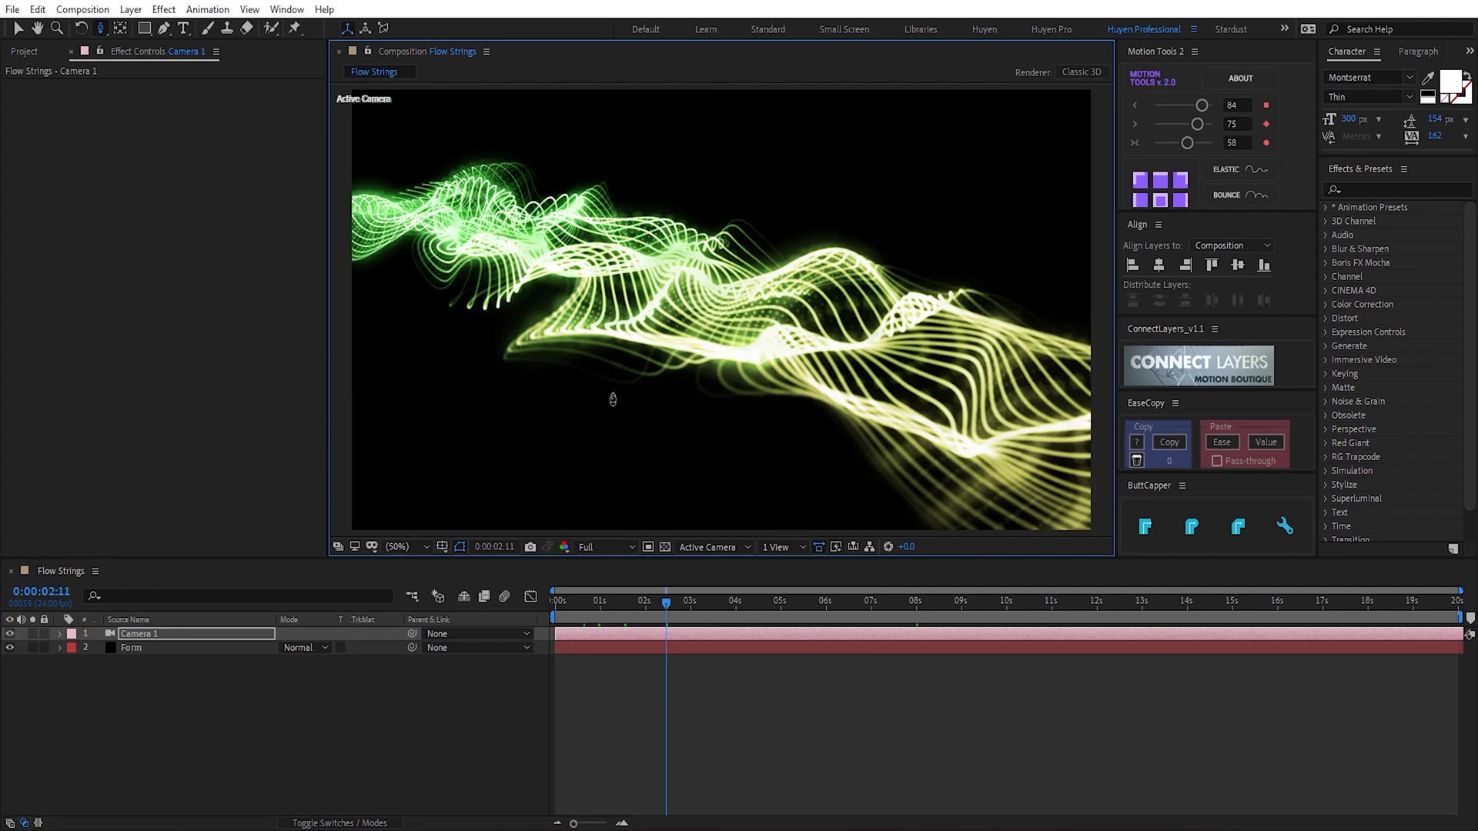
# Reframe the string wave in the Active Camera view by moving the camera with the camera tools
pyautogui.moveTo(104, 33); pyautogui.dragTo(147, 82)
pyautogui.moveTo(547, 281); pyautogui.dragTo(526, 254)
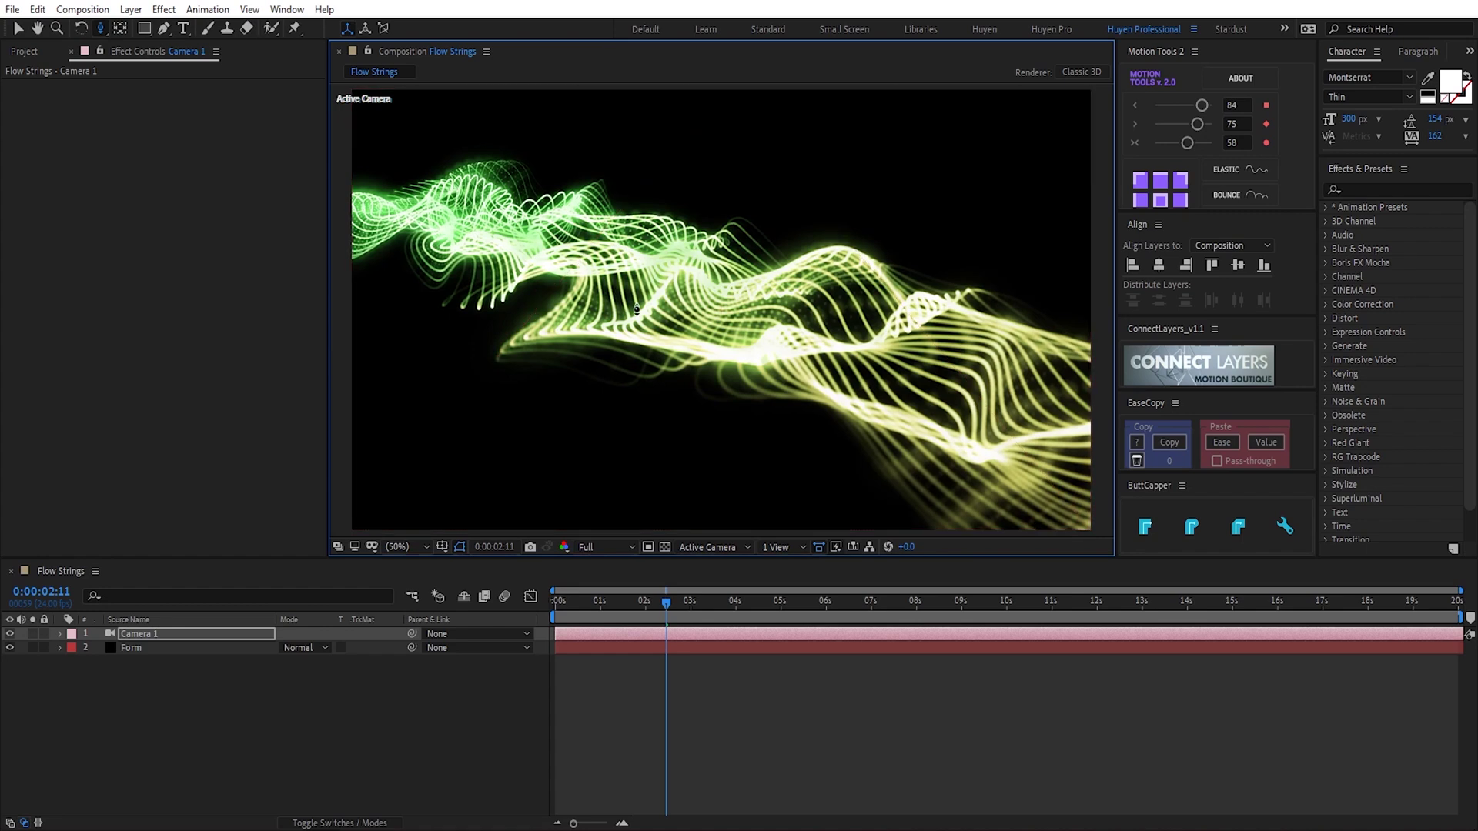
pyautogui.moveTo(686, 317); pyautogui.dragTo(530, 181)
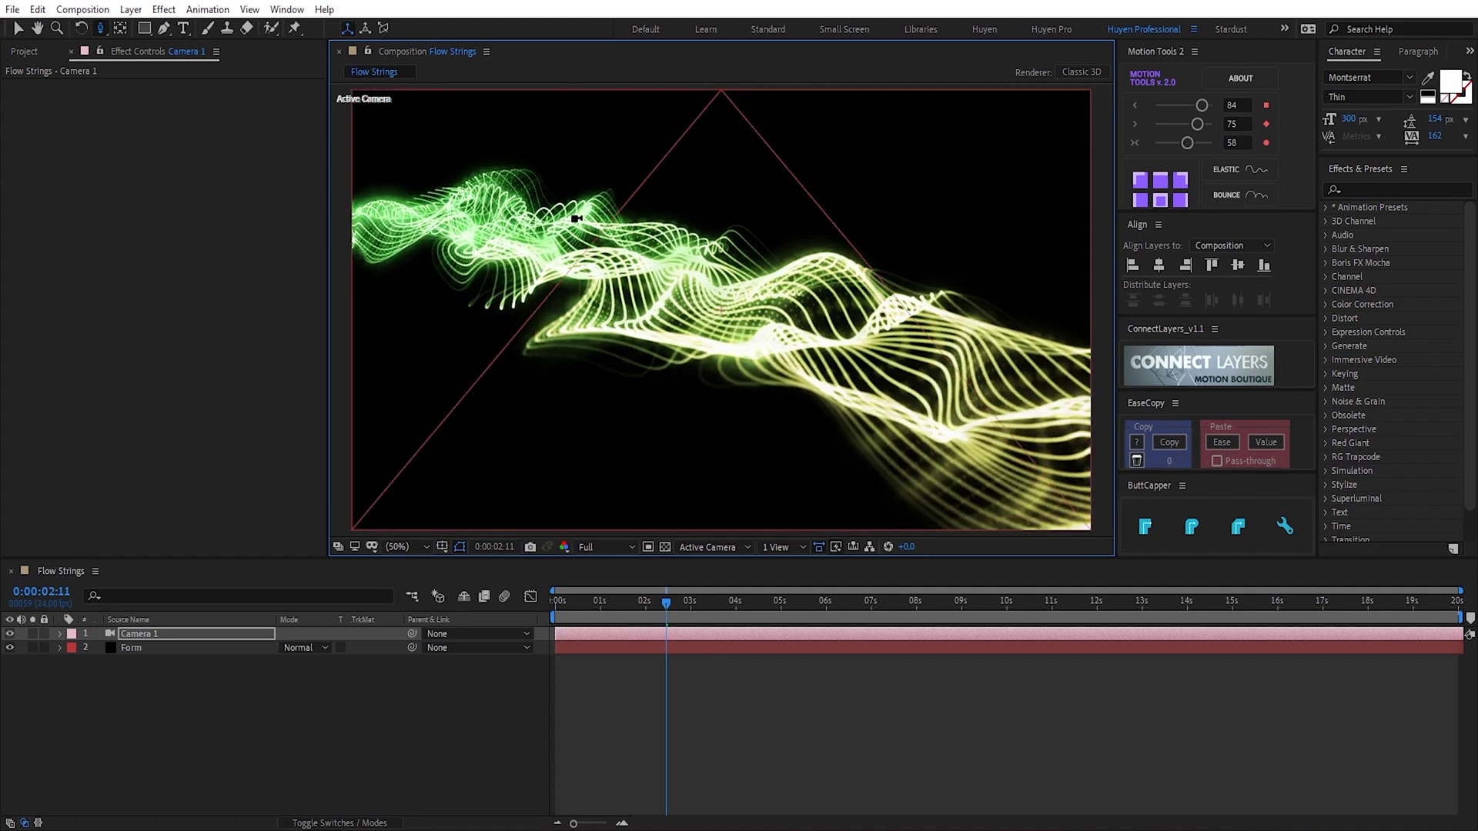
pyautogui.moveTo(602, 241); pyautogui.dragTo(638, 287)
# Preview the animation from the first frame at 25% magnification
pyautogui.press(',')
pyautogui.moveTo(567, 608); pyautogui.dragTo(539, 604)
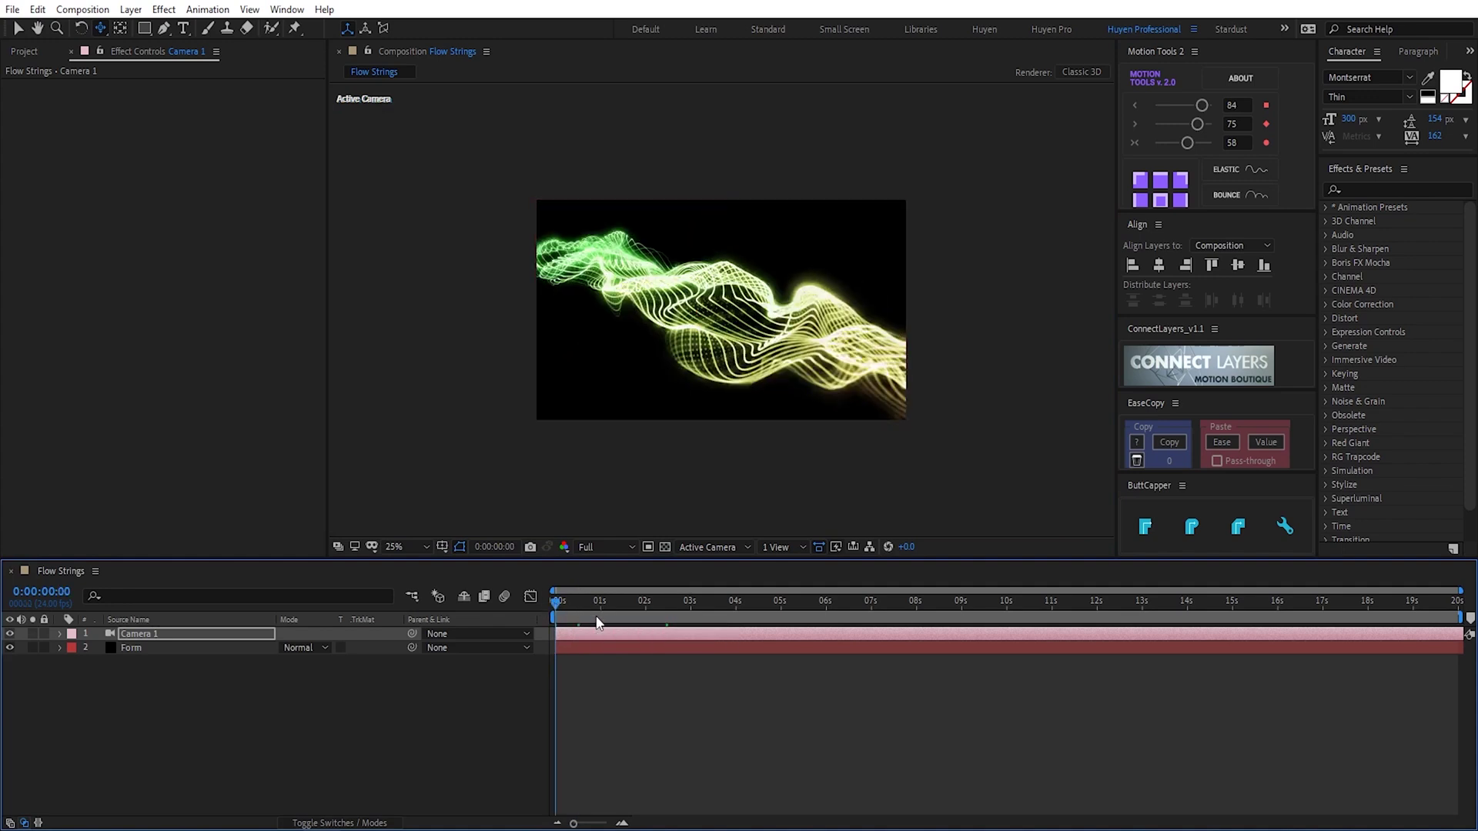
pyautogui.press('space')
pyautogui.press('space')
# Create a new adjustment layer and apply the Glow effect to it
pyautogui.rightClick(336, 718)
pyautogui.moveTo(370, 538)
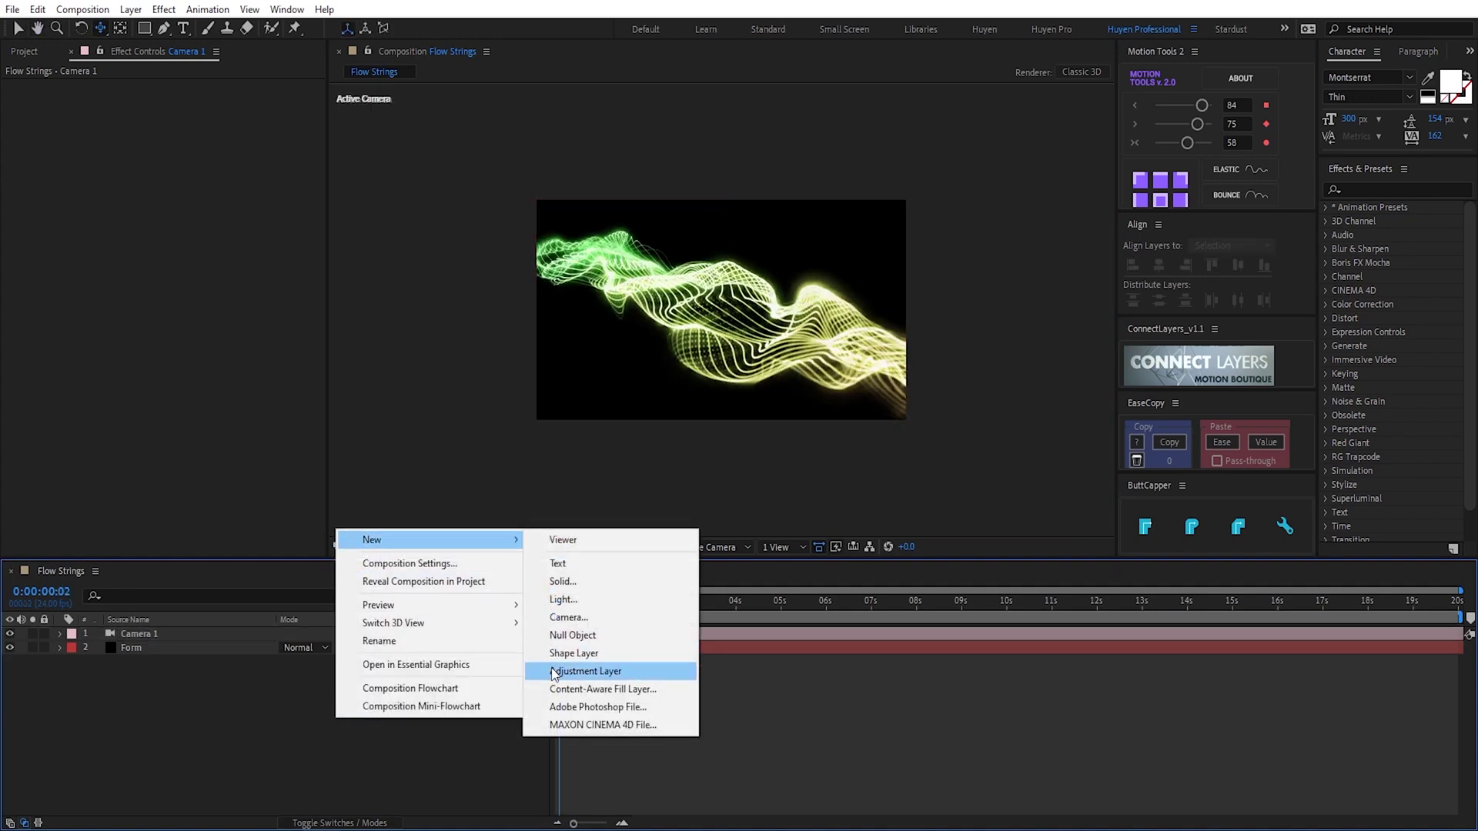
pyautogui.click(552, 668)
pyautogui.hotkey('ctrl', 'space')
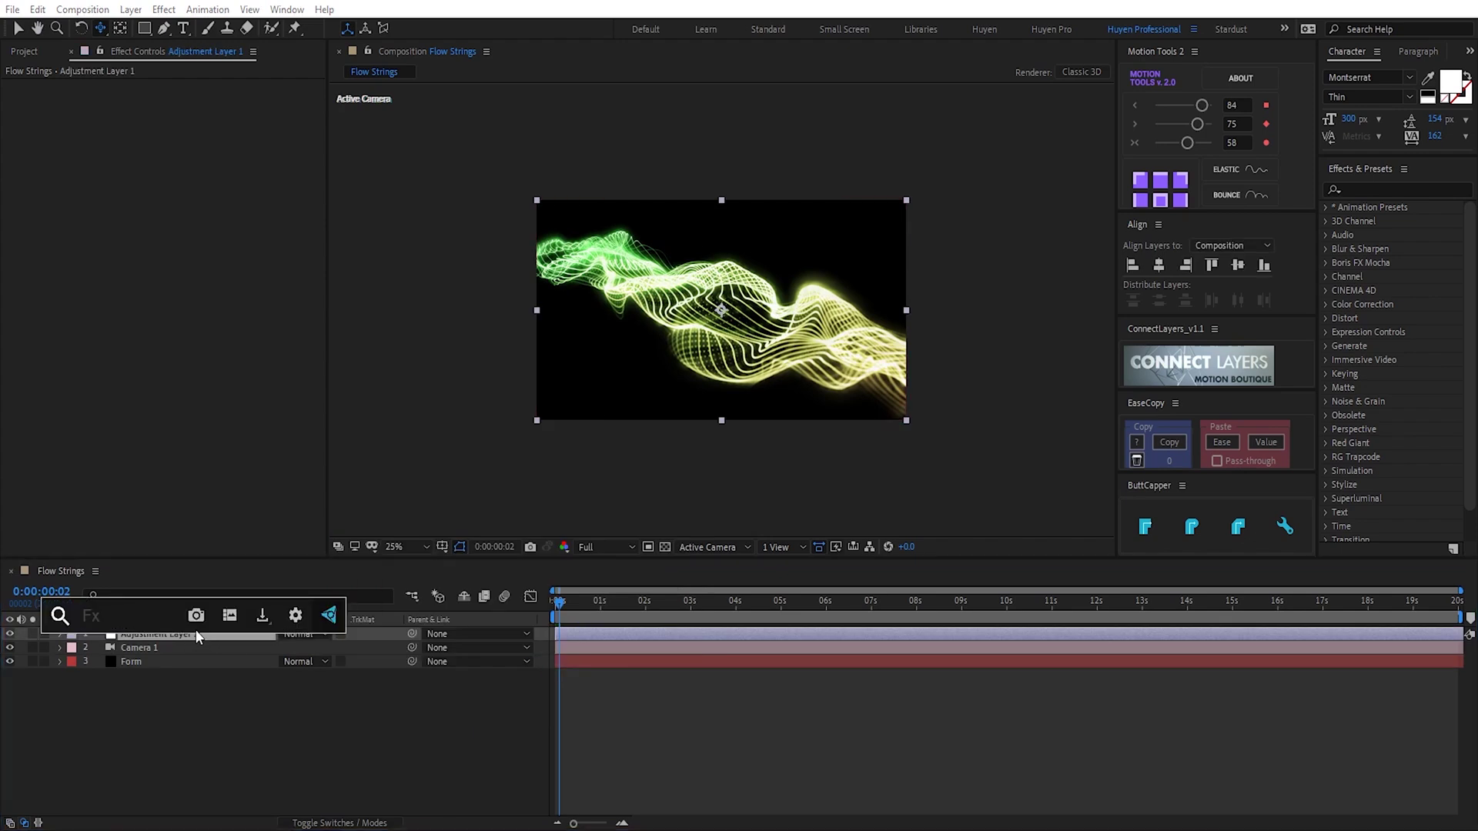
pyautogui.write('glow')
pyautogui.press('Return')
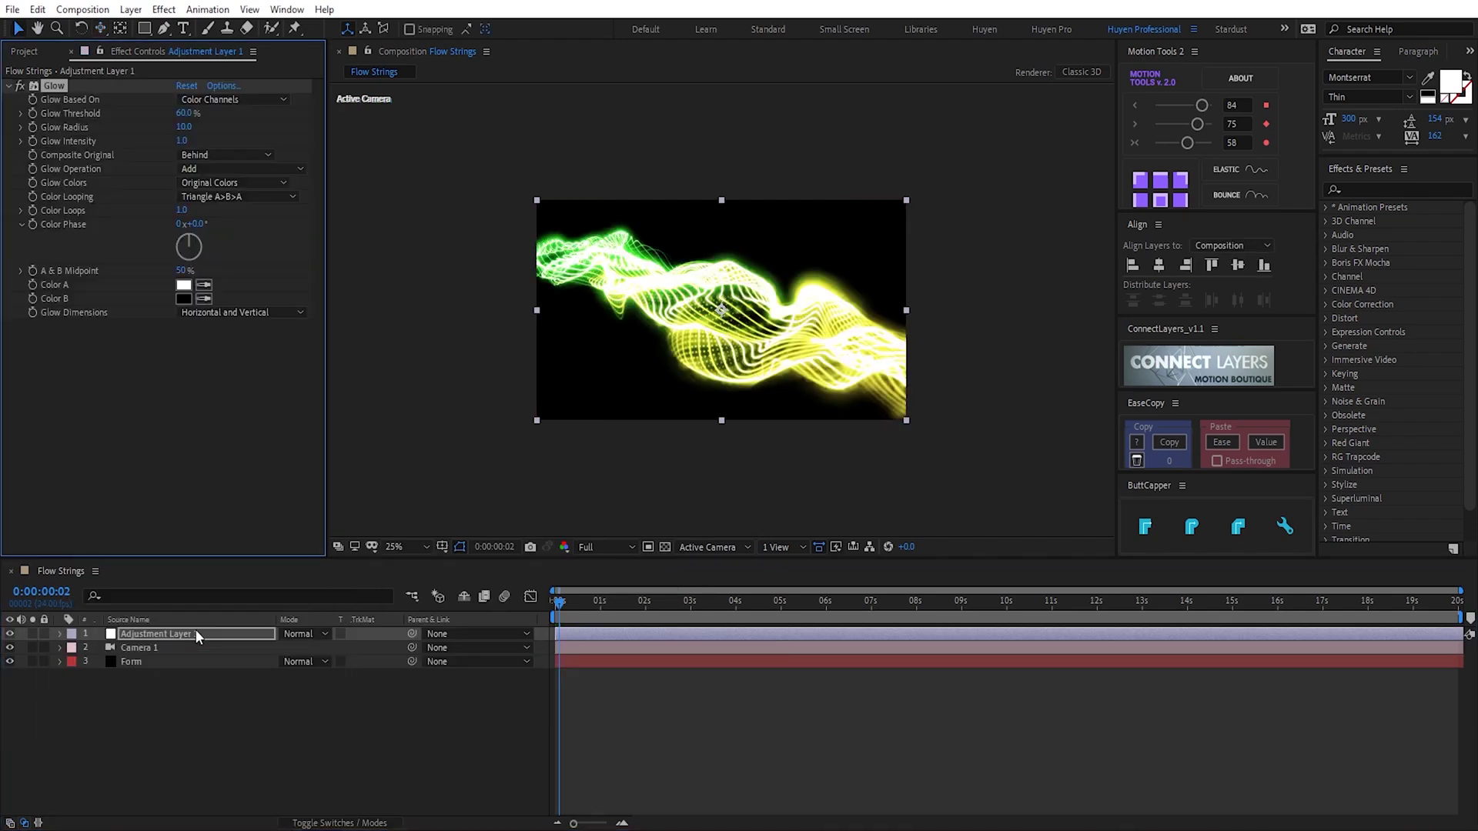
# Set the Glow Radius to 408 and Glow Threshold to 100%, and return the playhead to the first frame
pyautogui.moveTo(184, 127); pyautogui.dragTo(420, 124)
pyautogui.moveTo(225, 114)
pyautogui.mouseDown()
pyautogui.moveTo(251, 114)
pyautogui.moveTo(233, 128)
pyautogui.mouseUp()
pyautogui.moveTo(591, 618); pyautogui.dragTo(555, 627)
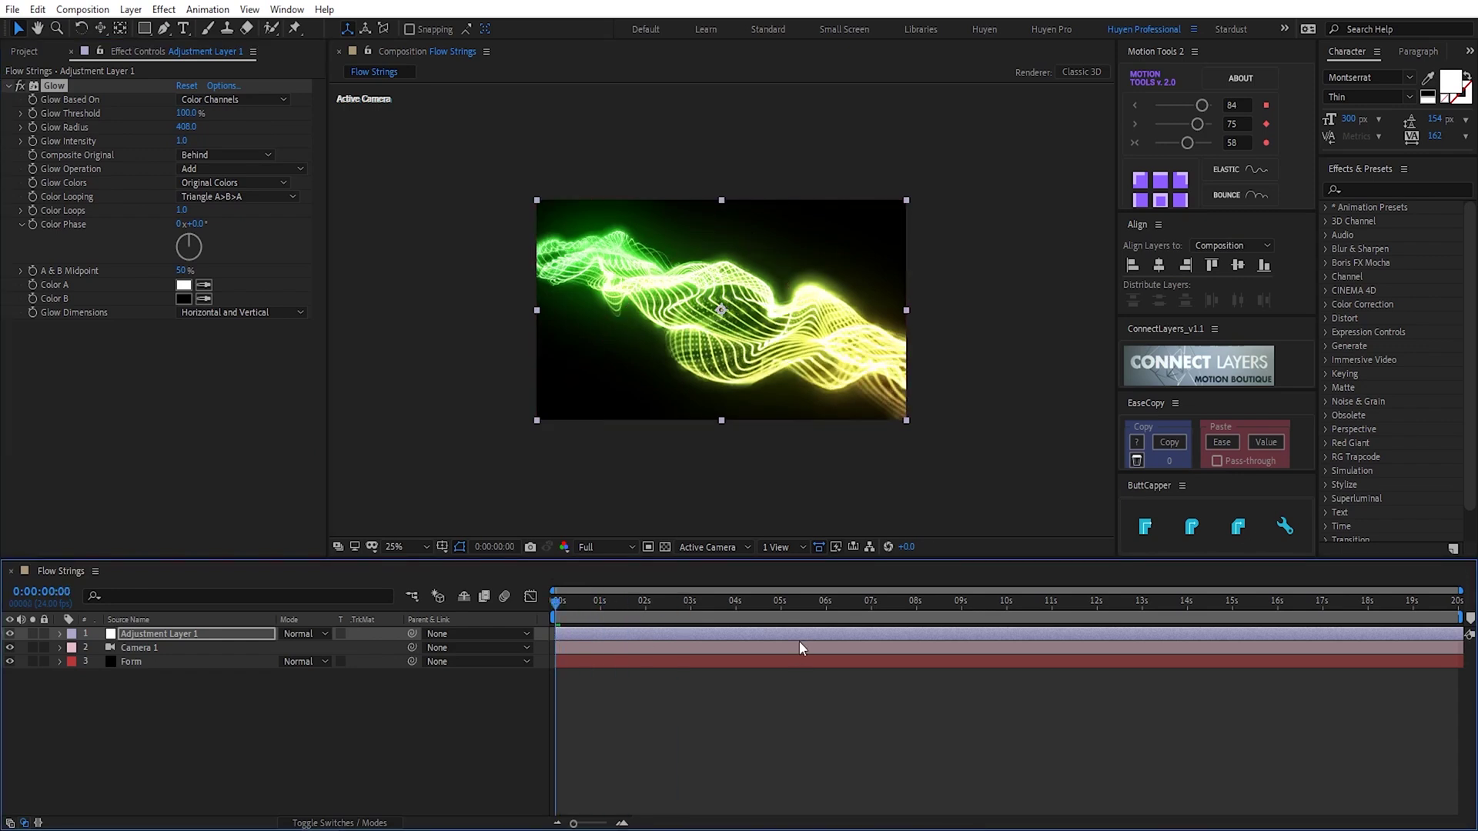
# Set the Glow Intensity to 0.8 and preview the animation from 0:00:03:03
pyautogui.press('space')
pyautogui.click(183, 141)
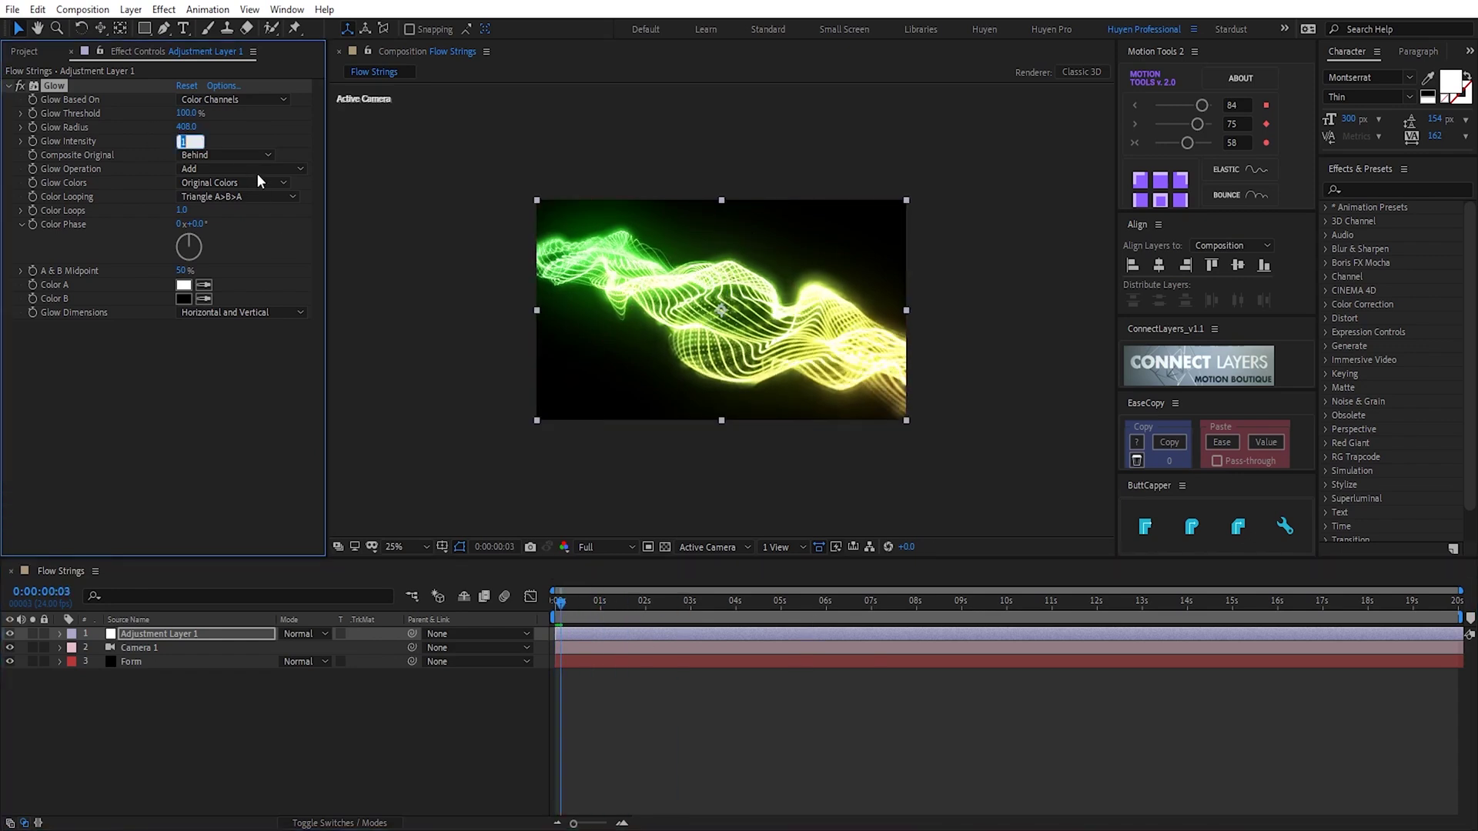
pyautogui.write('.8')
pyautogui.press('Tab')
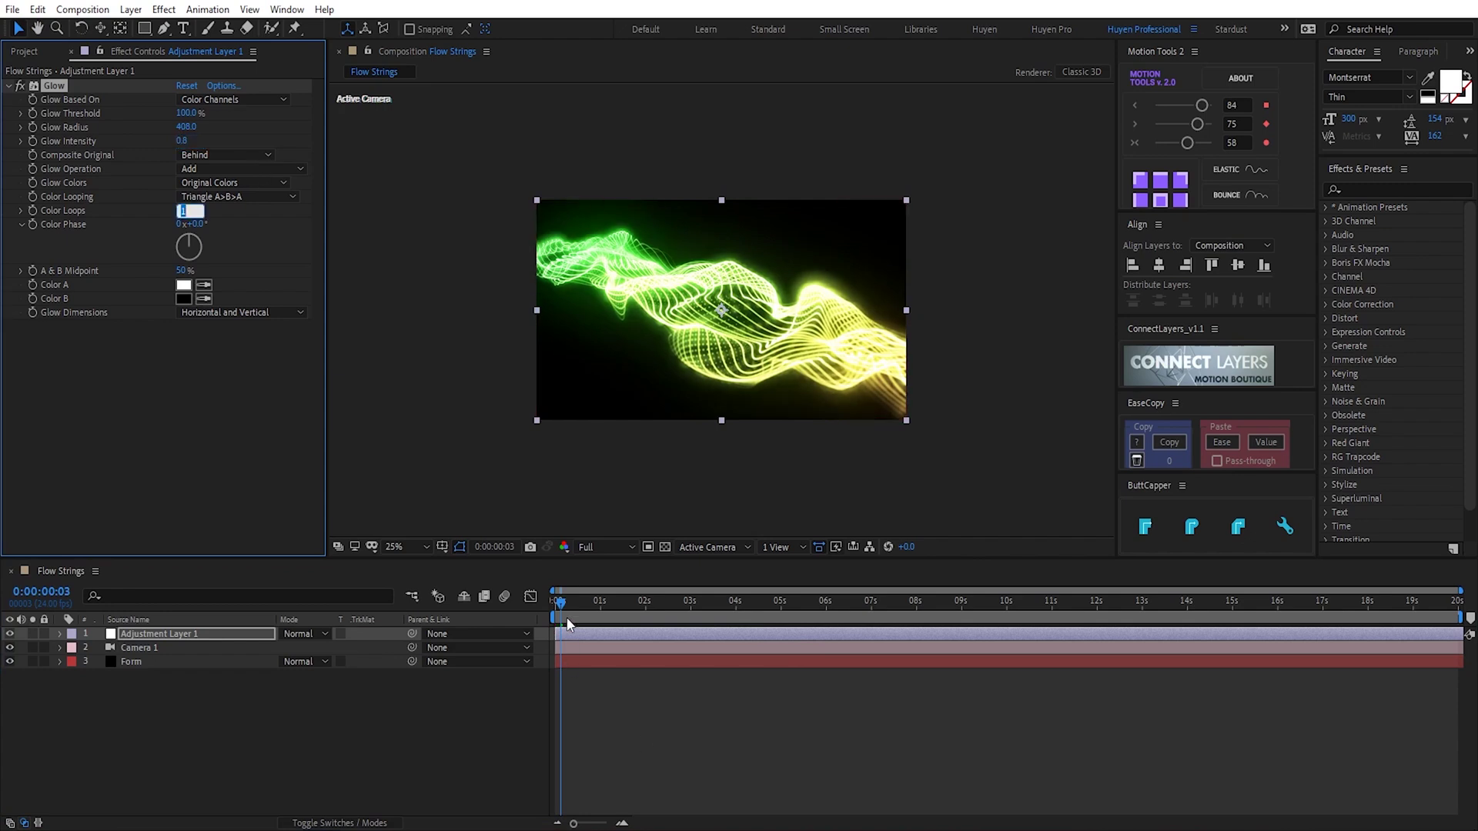
pyautogui.moveTo(568, 624); pyautogui.dragTo(696, 605)
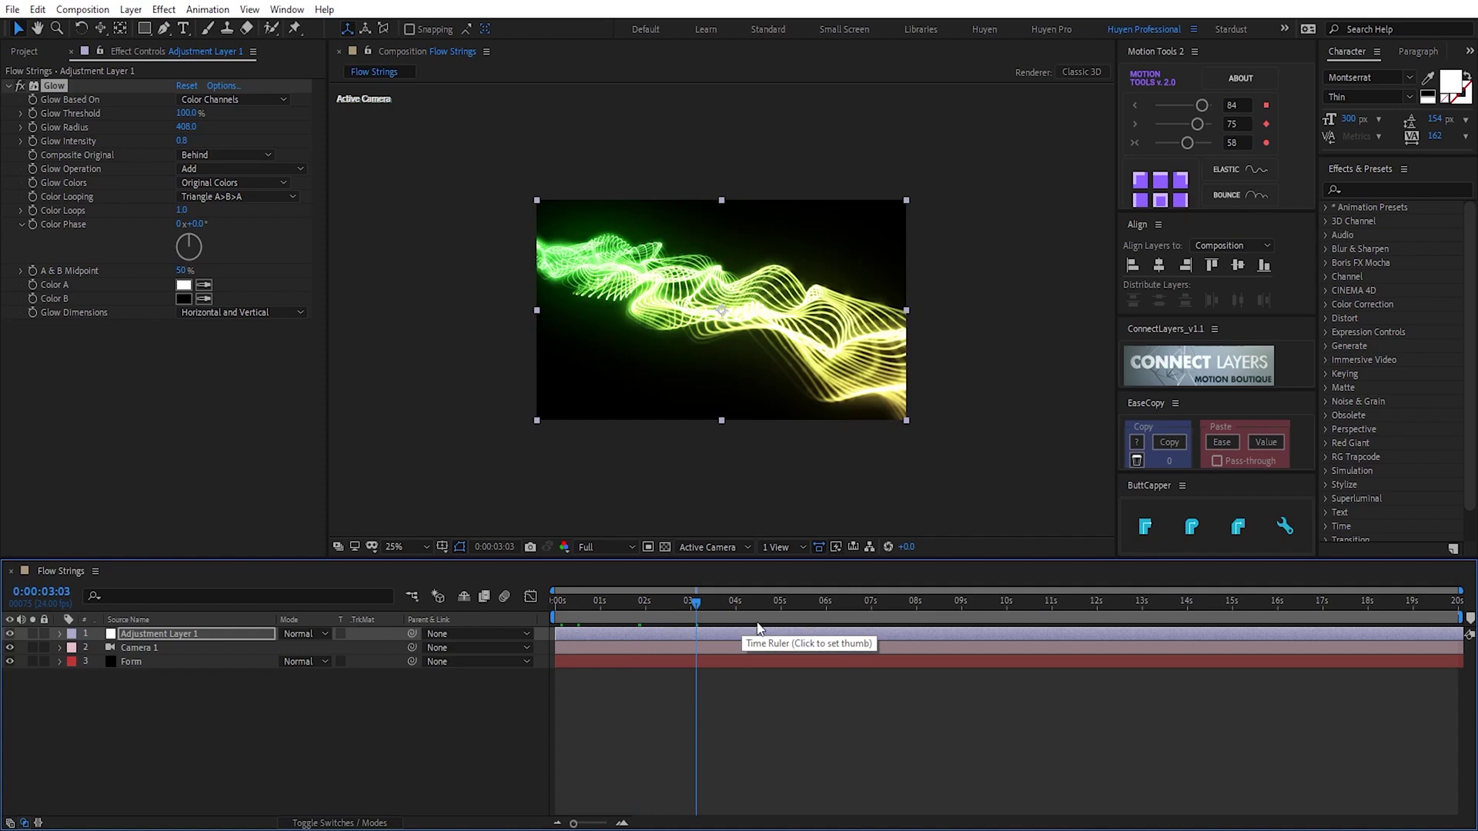
pyautogui.press('space')
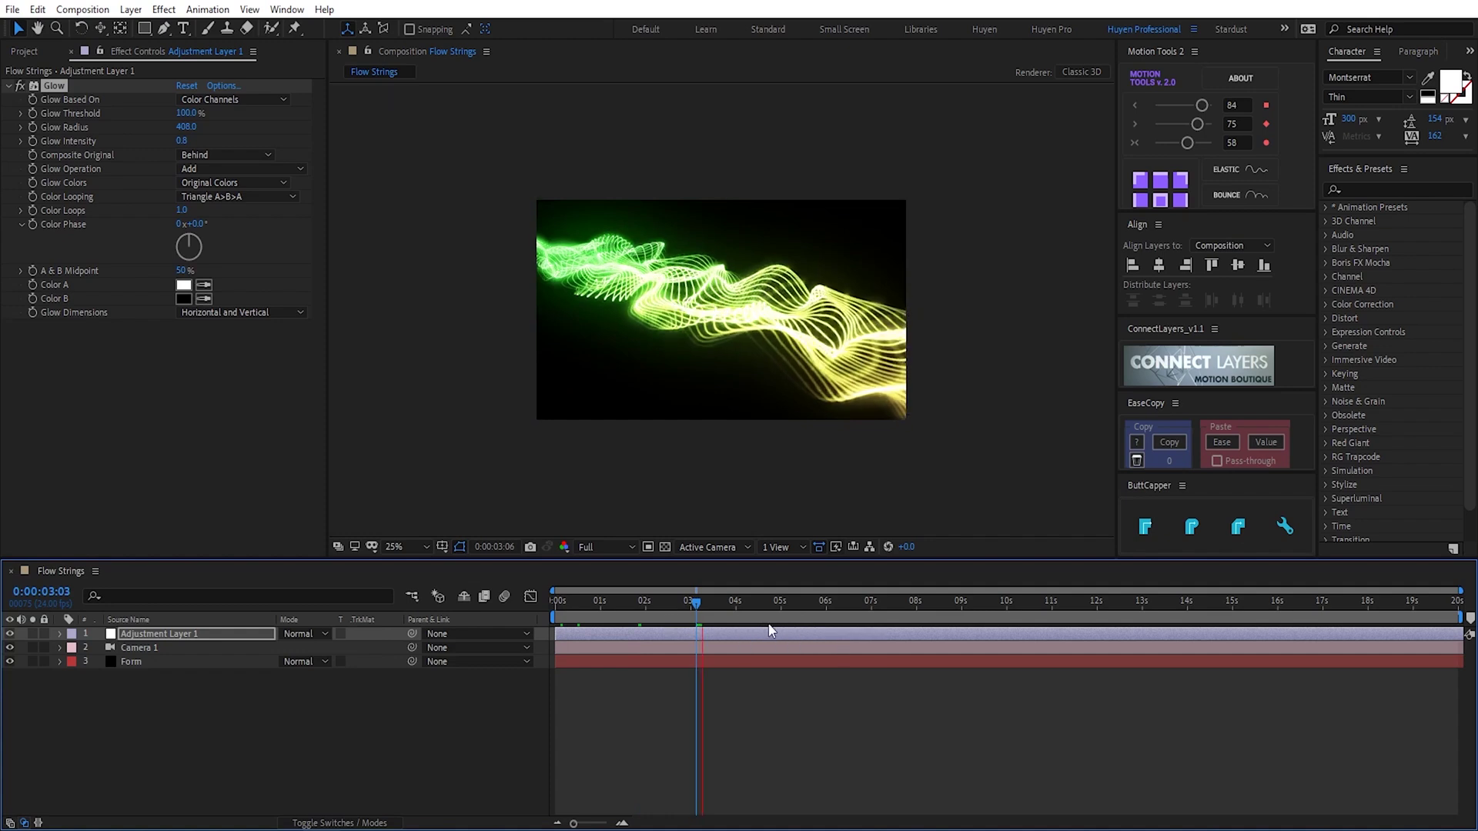
# Delete the Camera 1 layer and check the wave by scrubbing through the first two seconds
pyautogui.click(11, 648)
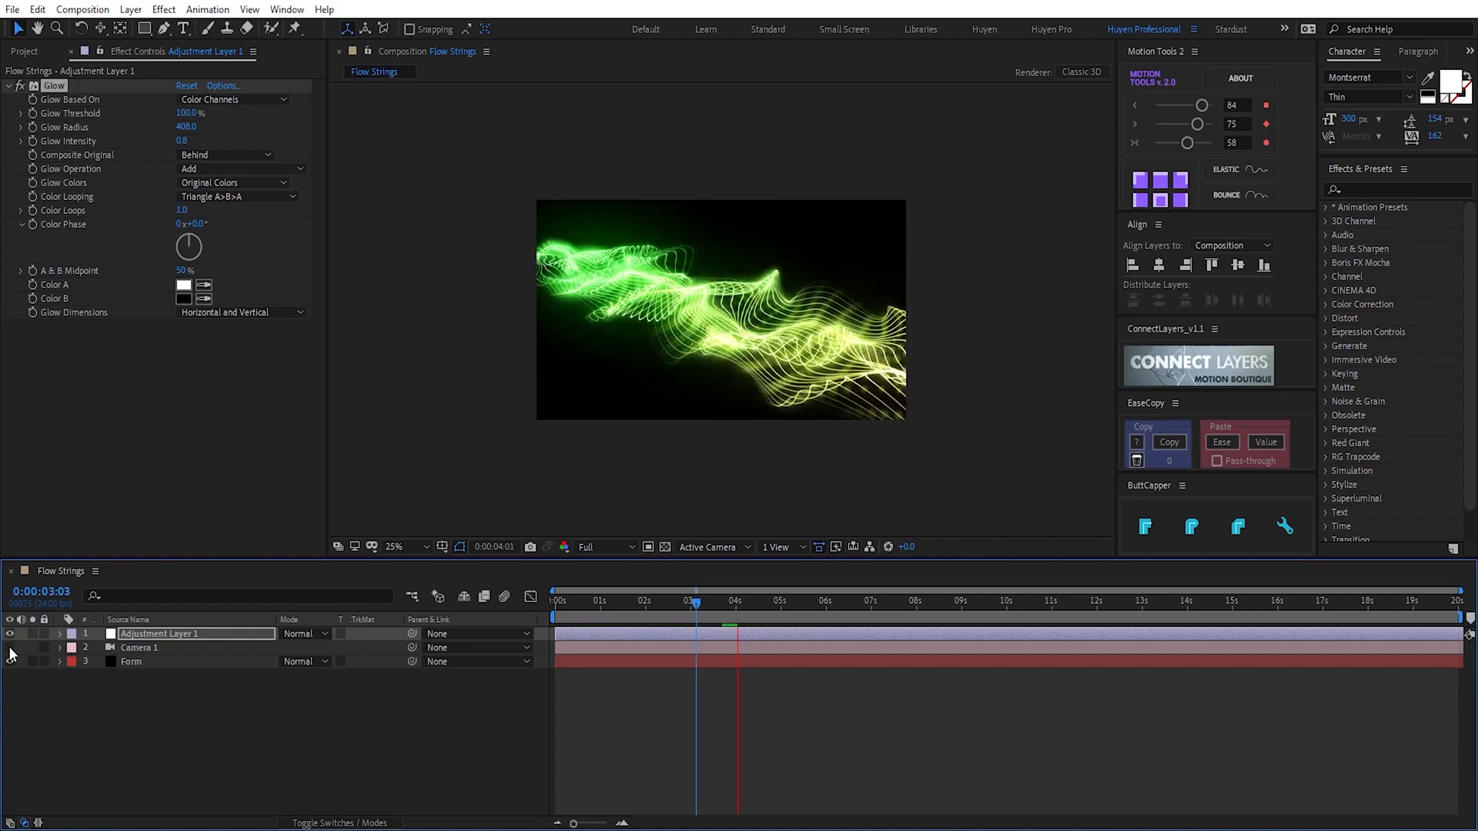
pyautogui.click(131, 649)
pyautogui.press('Delete')
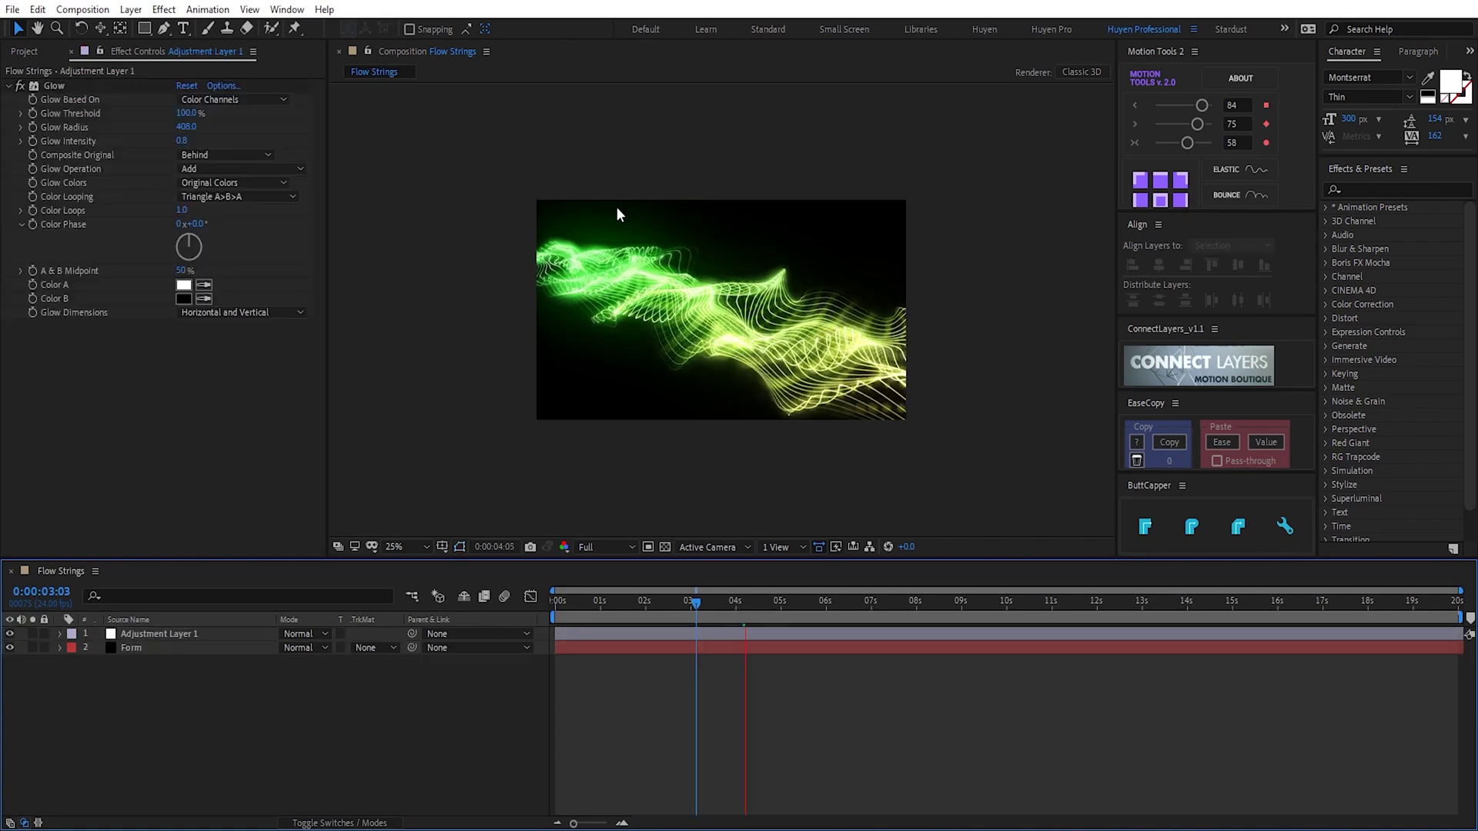
pyautogui.click(599, 612)
pyautogui.click(616, 610)
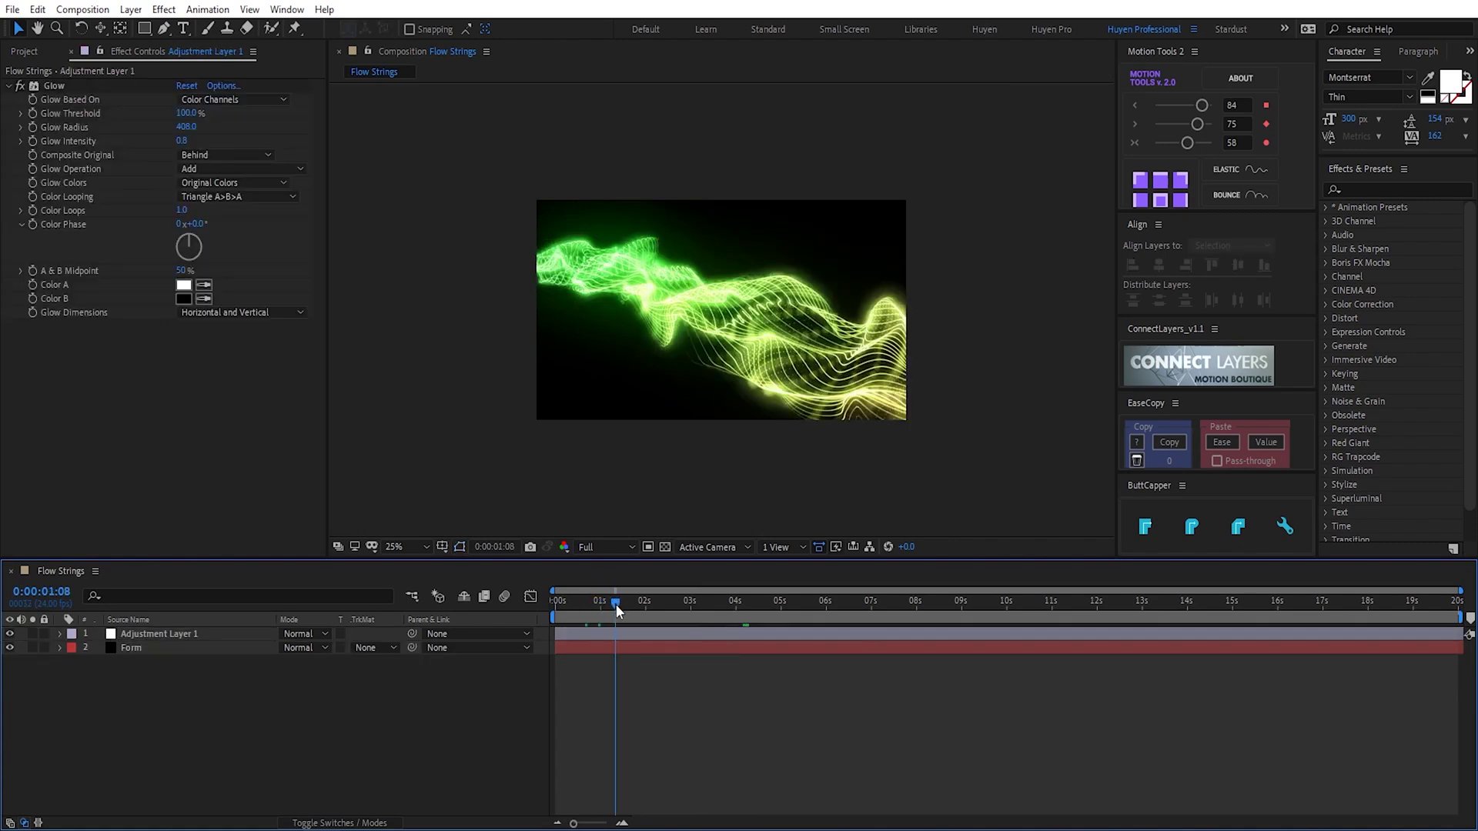
pyautogui.moveTo(616, 604); pyautogui.dragTo(644, 605)
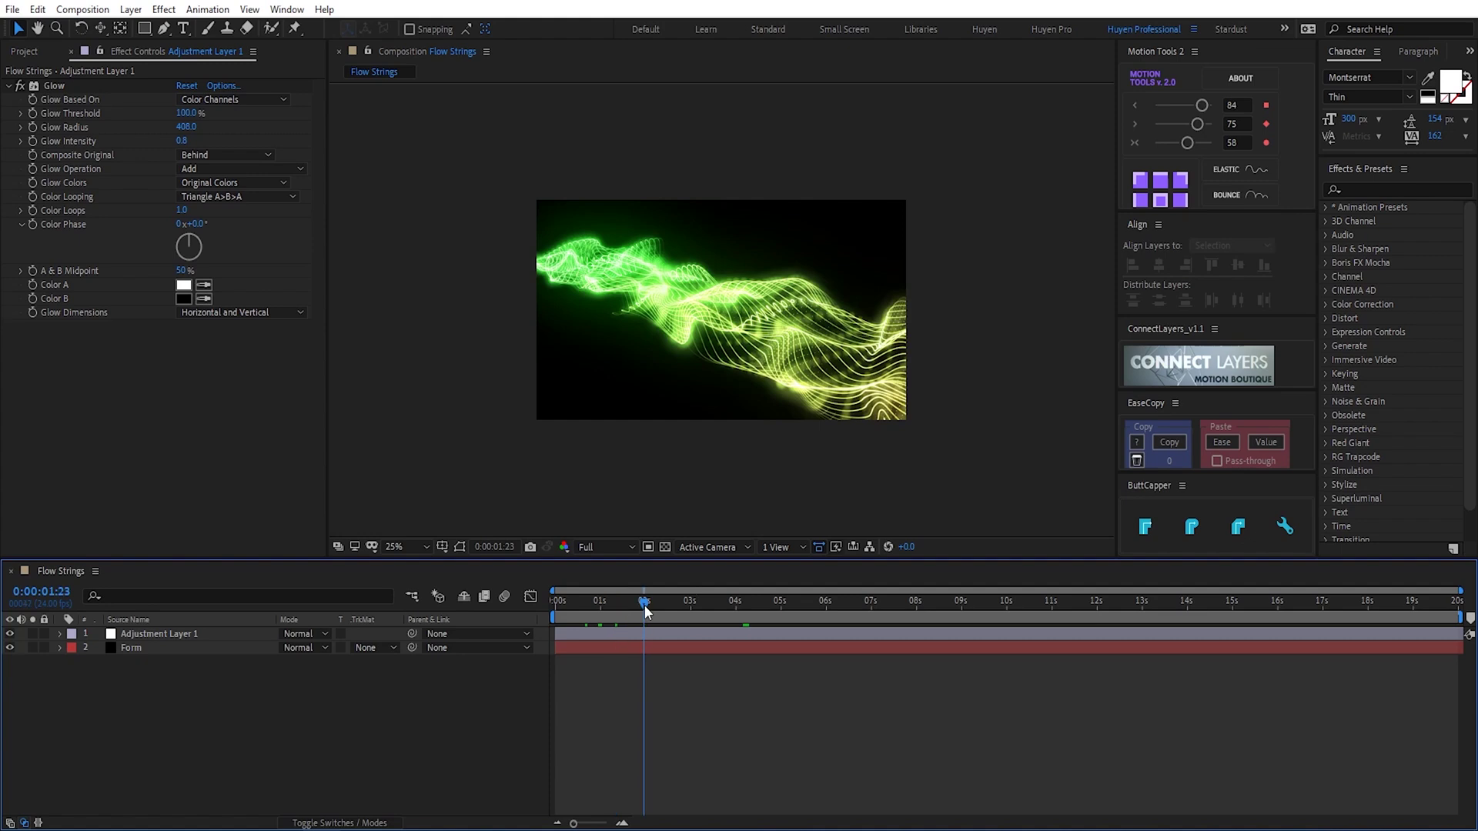
# Apply Curves to the adjustment layer and shape the RGB curve into a contrast-boosting S, checking it at 0:00:01:10
pyautogui.click(178, 632)
pyautogui.hotkey('ctrl', 'space')
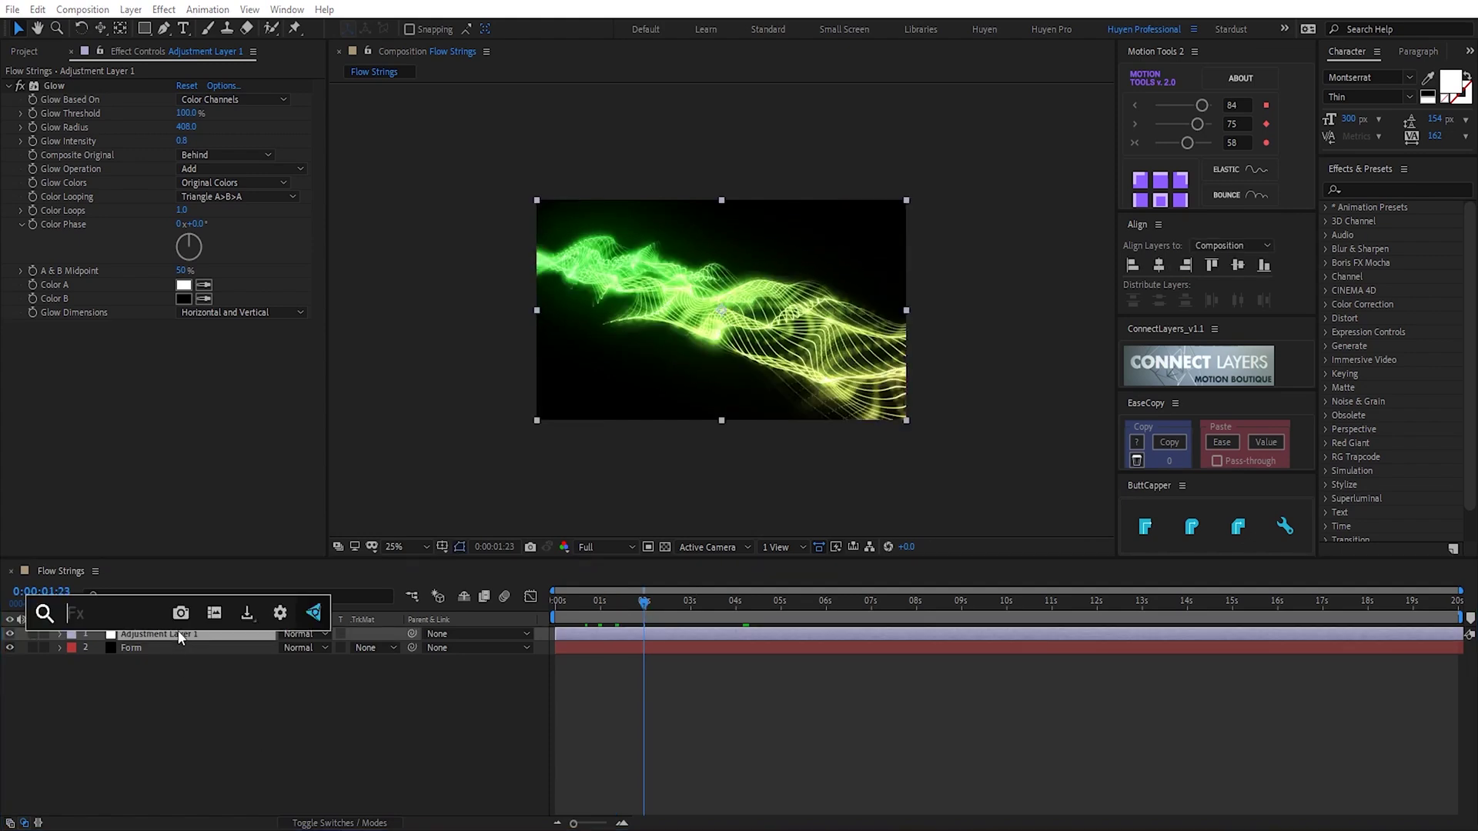
pyautogui.write('cu')
pyautogui.press('Return')
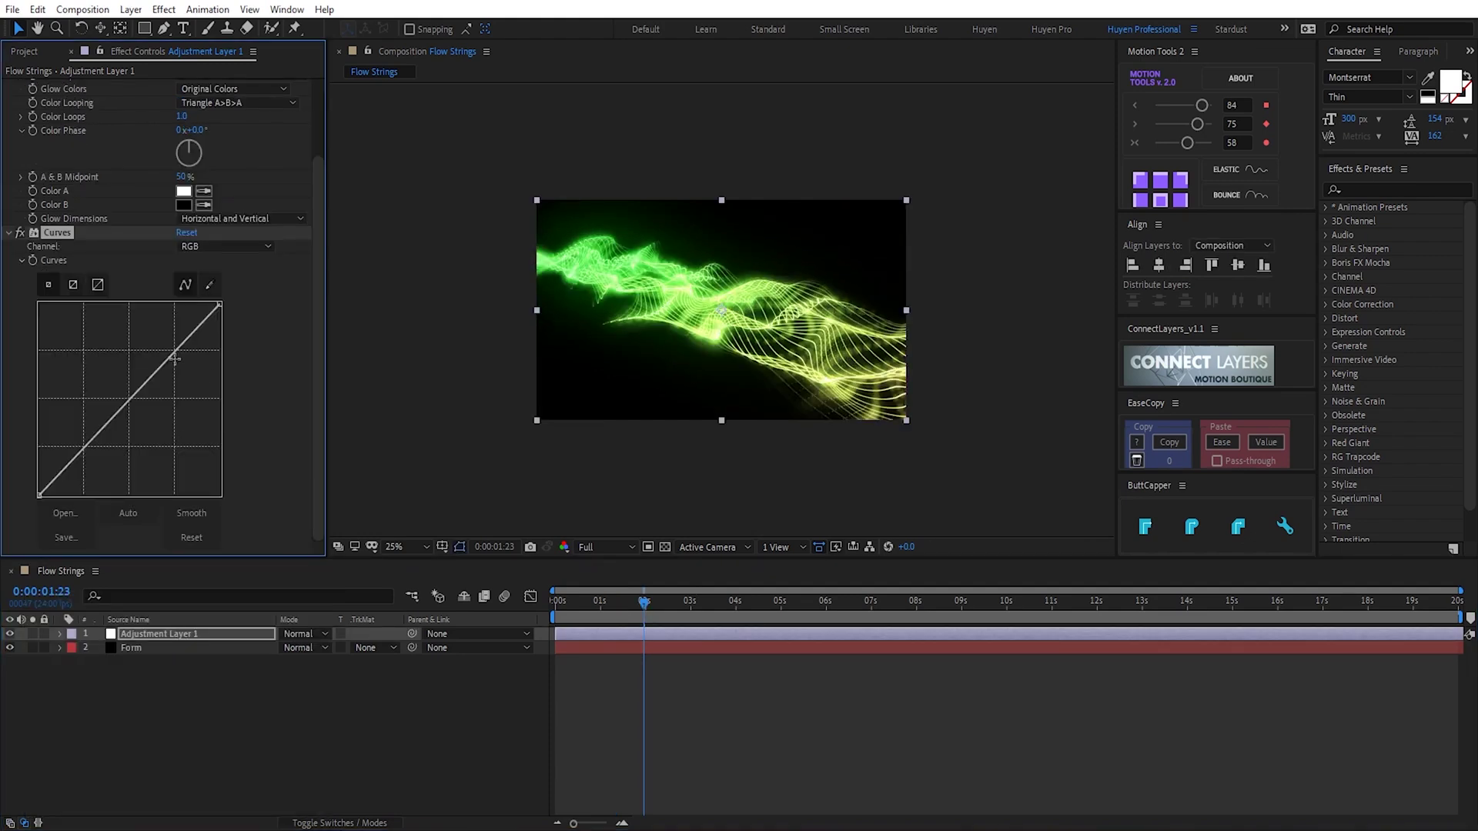
pyautogui.moveTo(169, 356); pyautogui.dragTo(164, 348)
pyautogui.moveTo(116, 396); pyautogui.dragTo(105, 450)
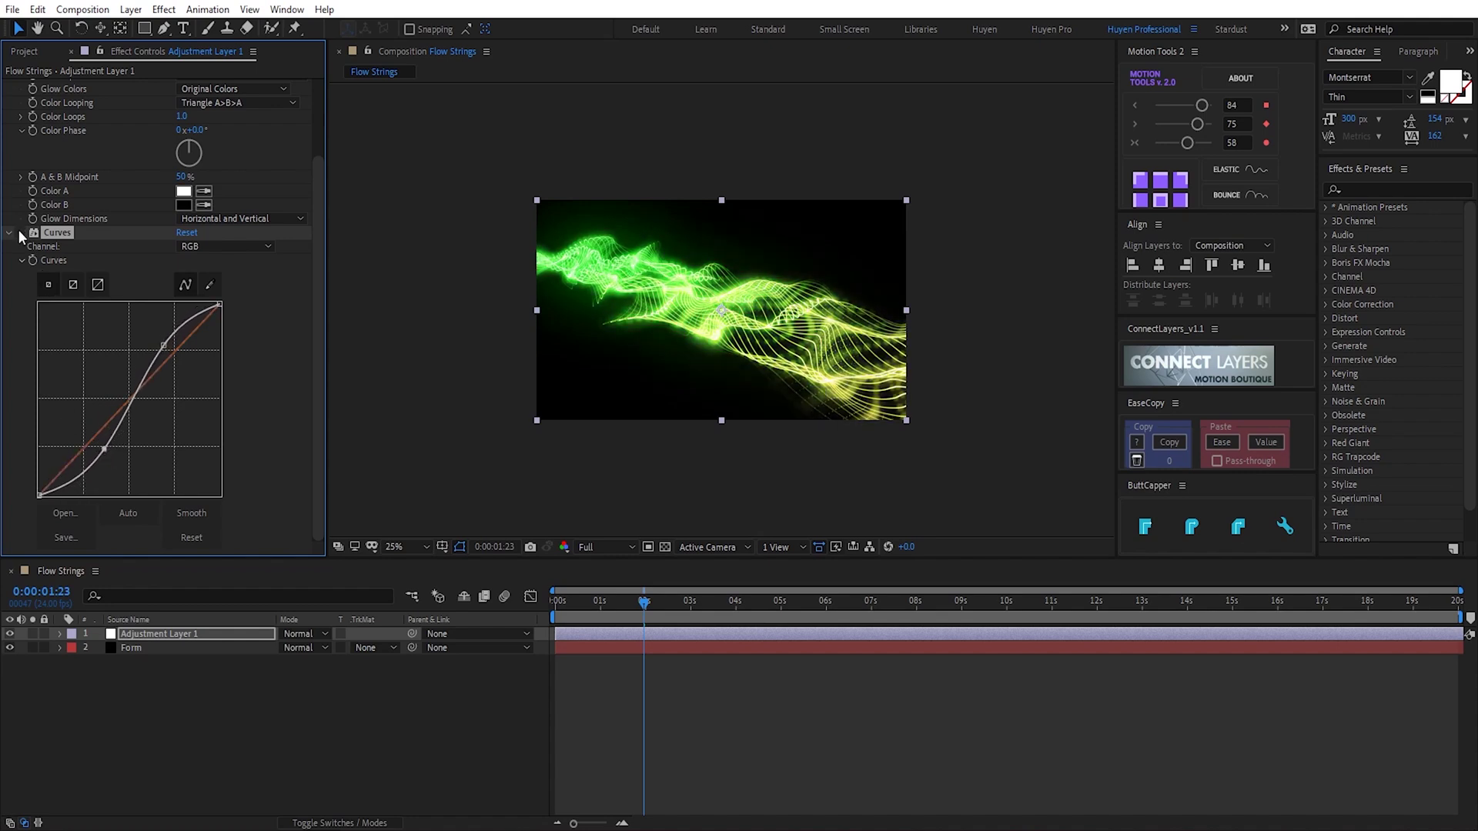
pyautogui.moveTo(604, 604); pyautogui.dragTo(619, 607)
# Create a new solid named BG and place it below the Form layer
pyautogui.click(386, 746)
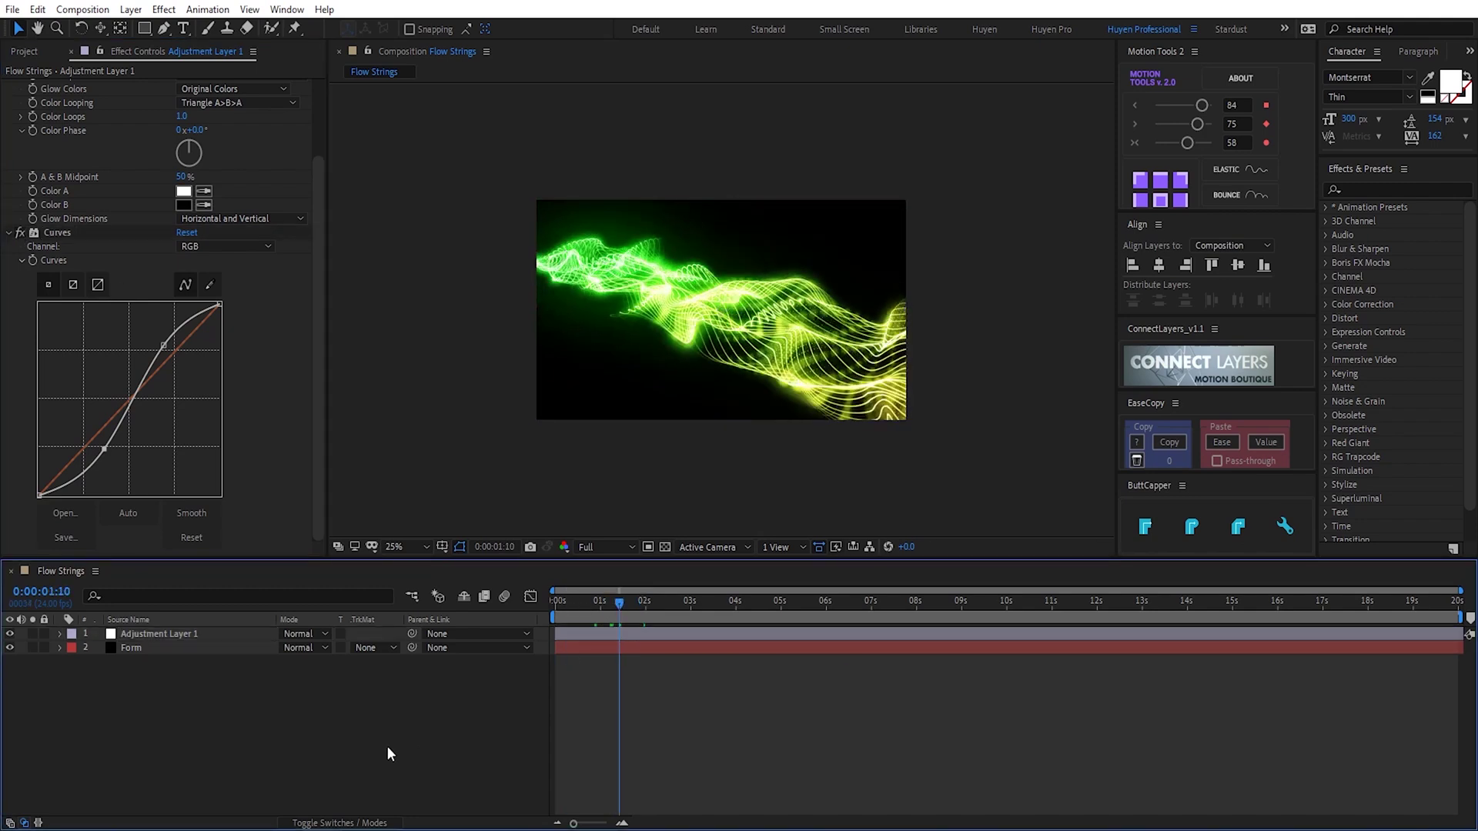
pyautogui.hotkey('ctrl', 'y')
pyautogui.write('BG')
pyautogui.press('Return')
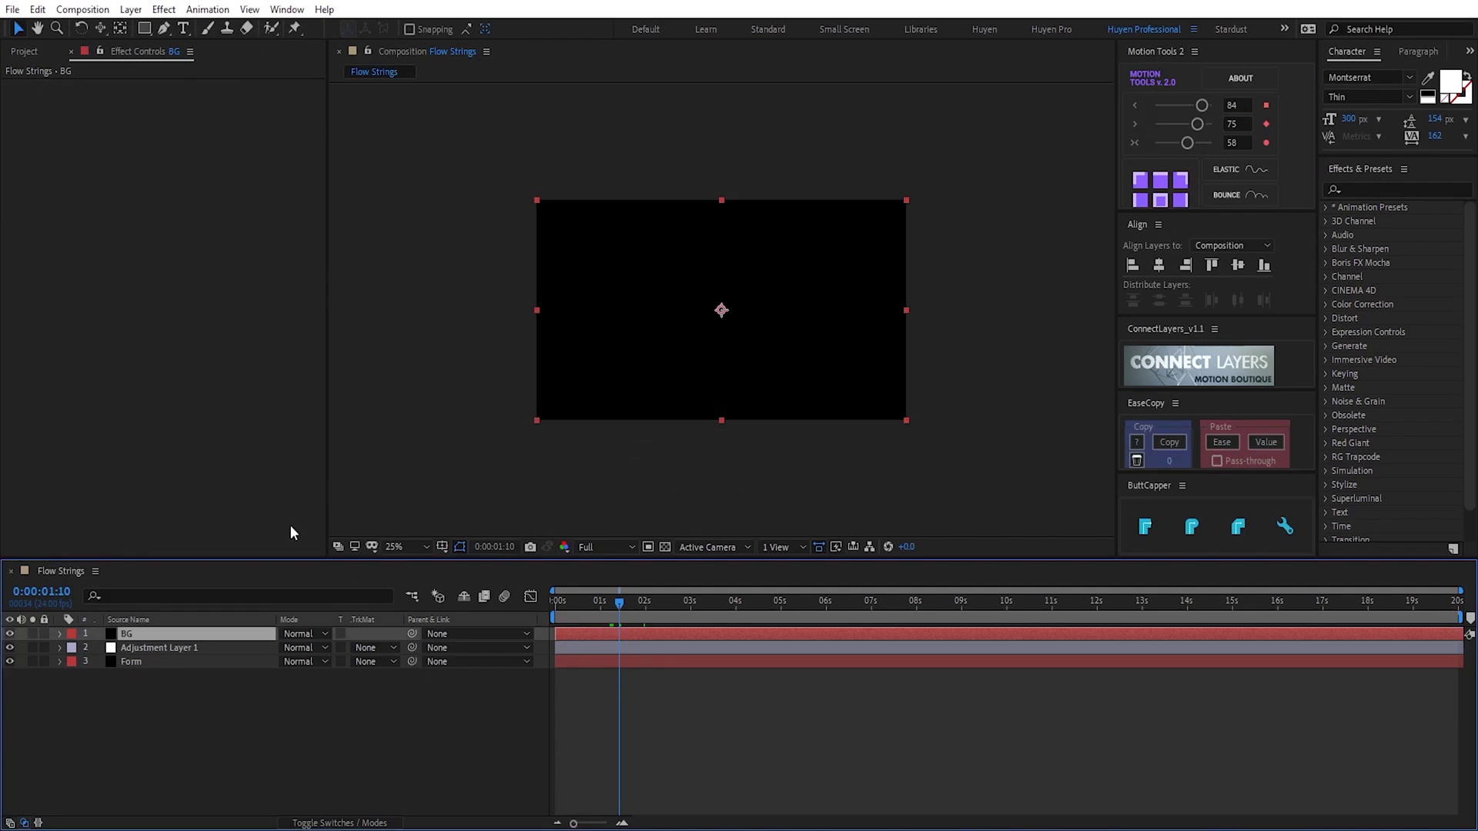
pyautogui.moveTo(246, 633); pyautogui.dragTo(209, 668)
# Apply Gradient Ramp to the BG layer, with its start at about -136, 224 and its end at about 2096, 1236
pyautogui.hotkey('ctrl', 'space')
pyautogui.write('gra')
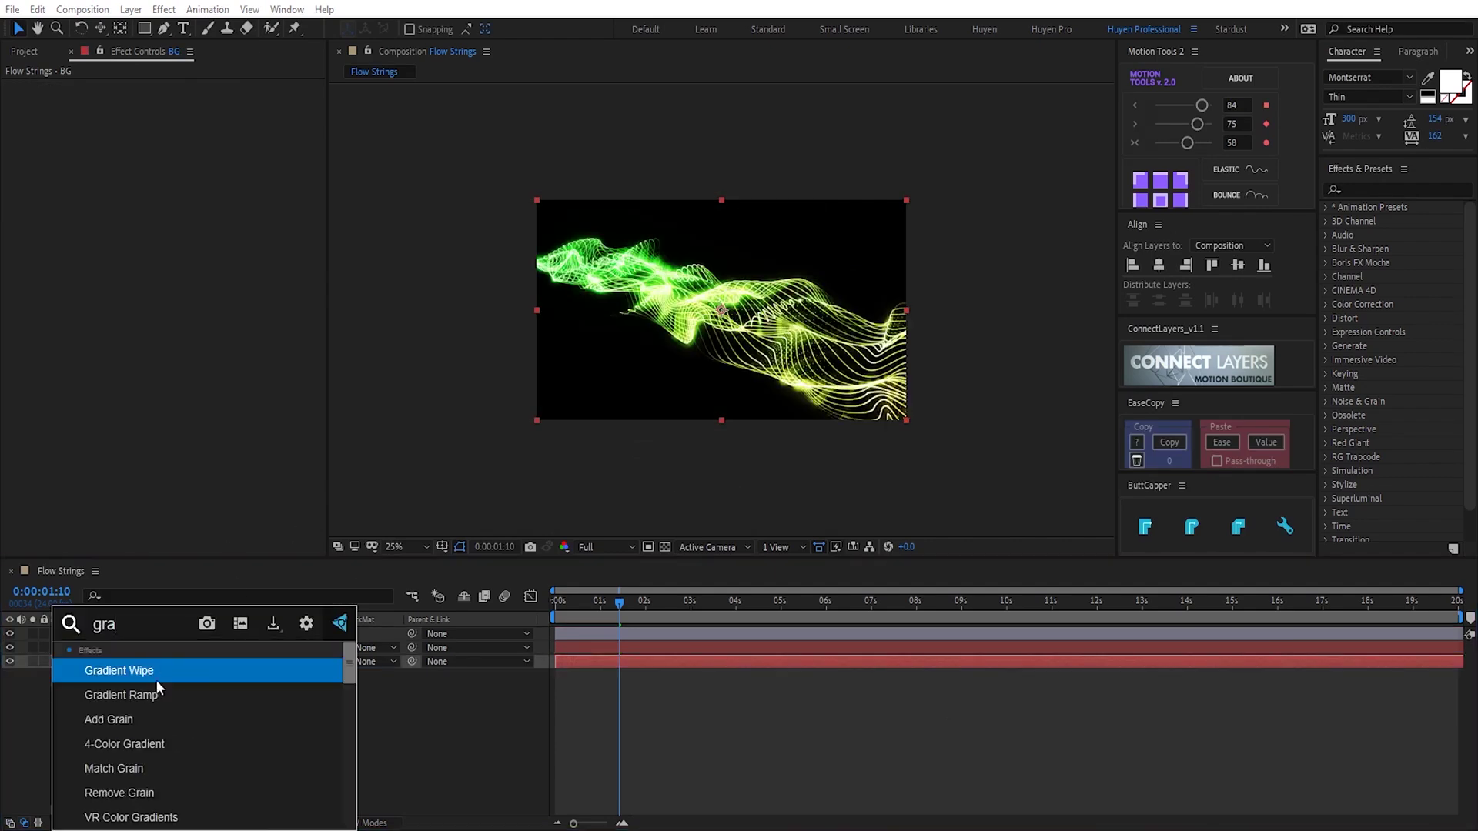
pyautogui.press('Return')
pyautogui.click(183, 99)
pyautogui.click(510, 246)
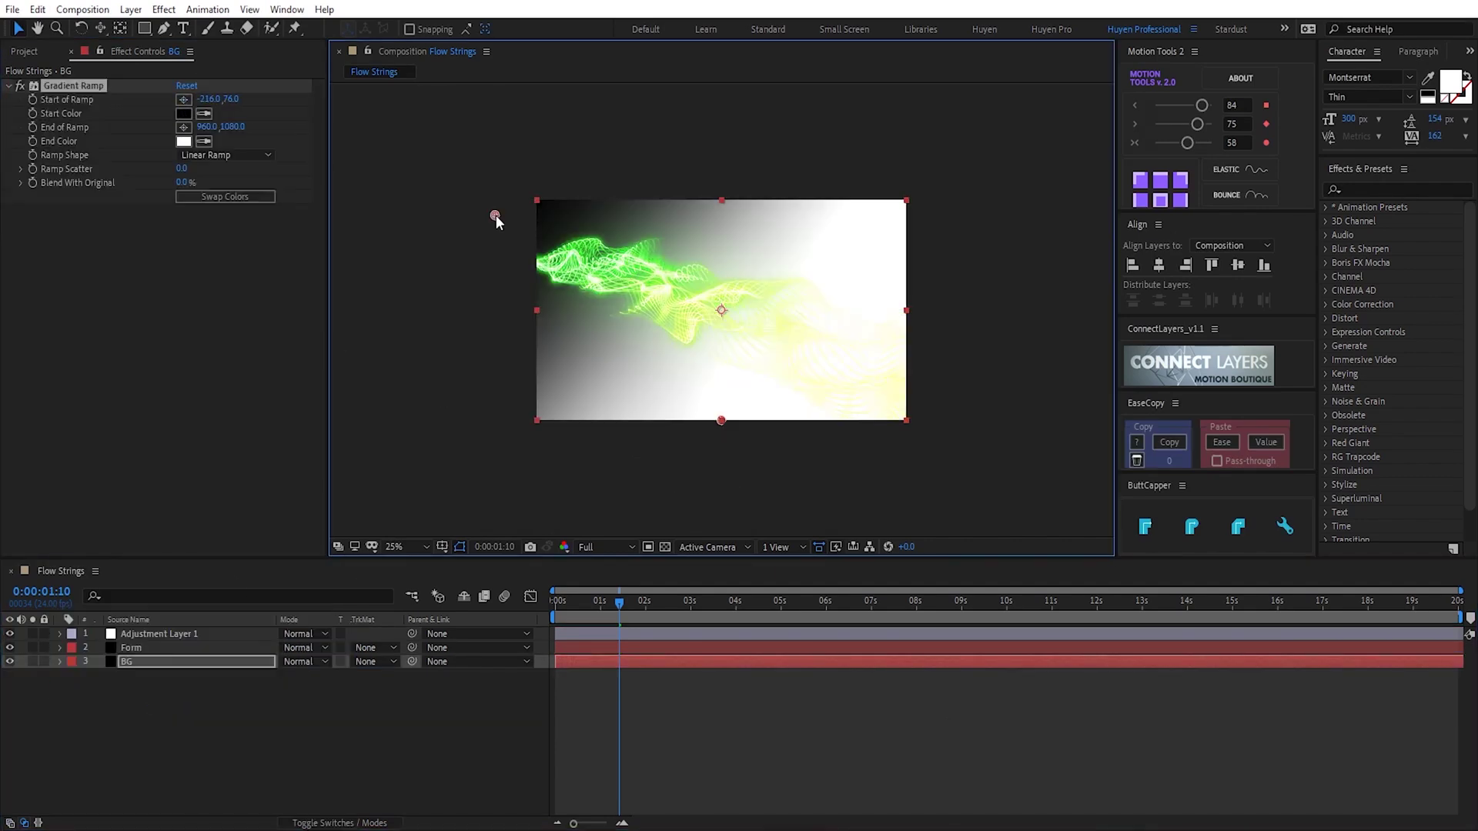
pyautogui.click(184, 127)
pyautogui.click(940, 451)
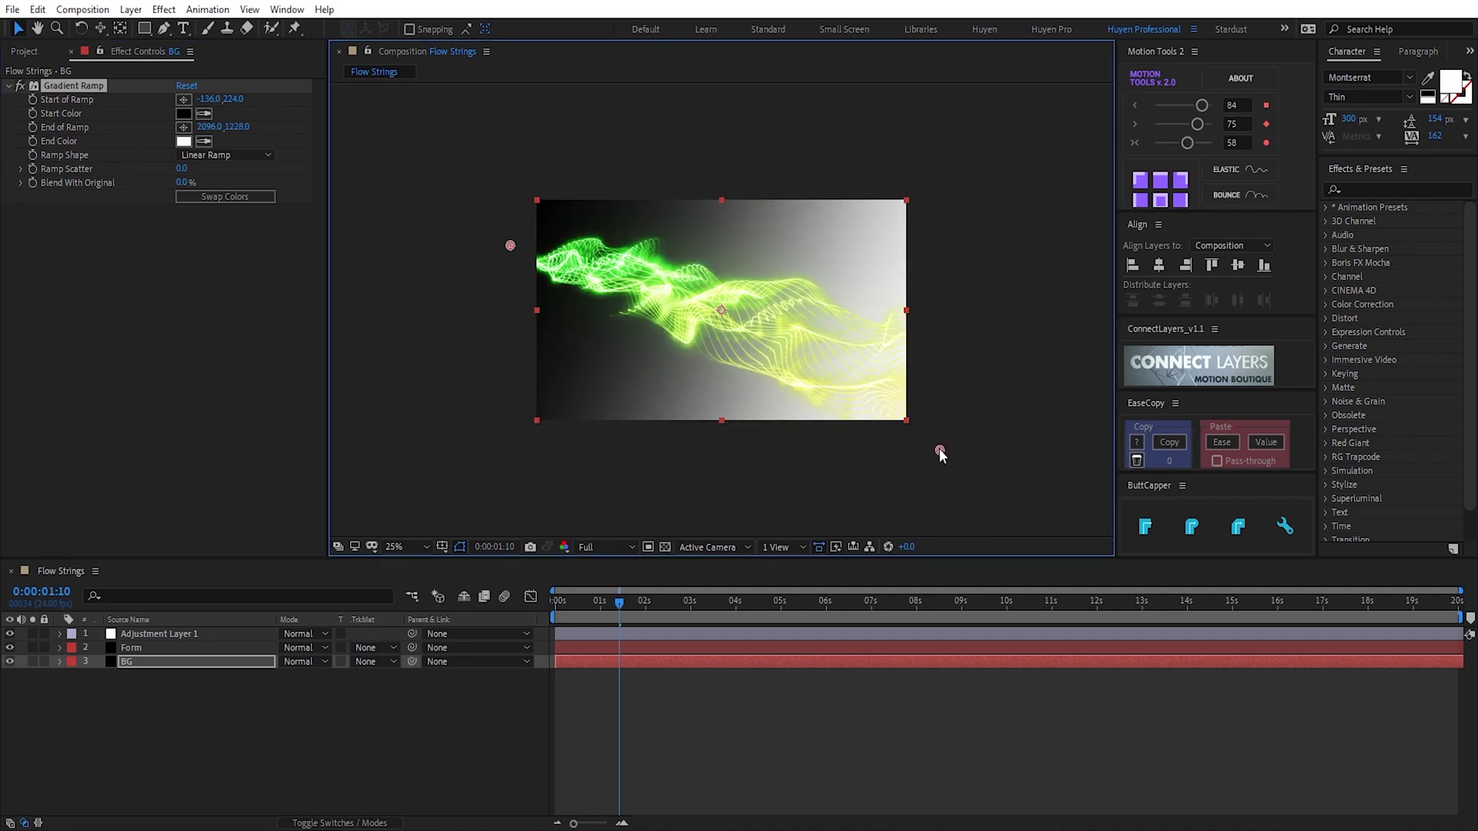
# Set the ramp's Start Color to a very dark green, about 072D04
pyautogui.click(184, 113)
pyautogui.click(1236, 358)
pyautogui.moveTo(1193, 377); pyautogui.dragTo(1199, 387)
pyautogui.click(1355, 221)
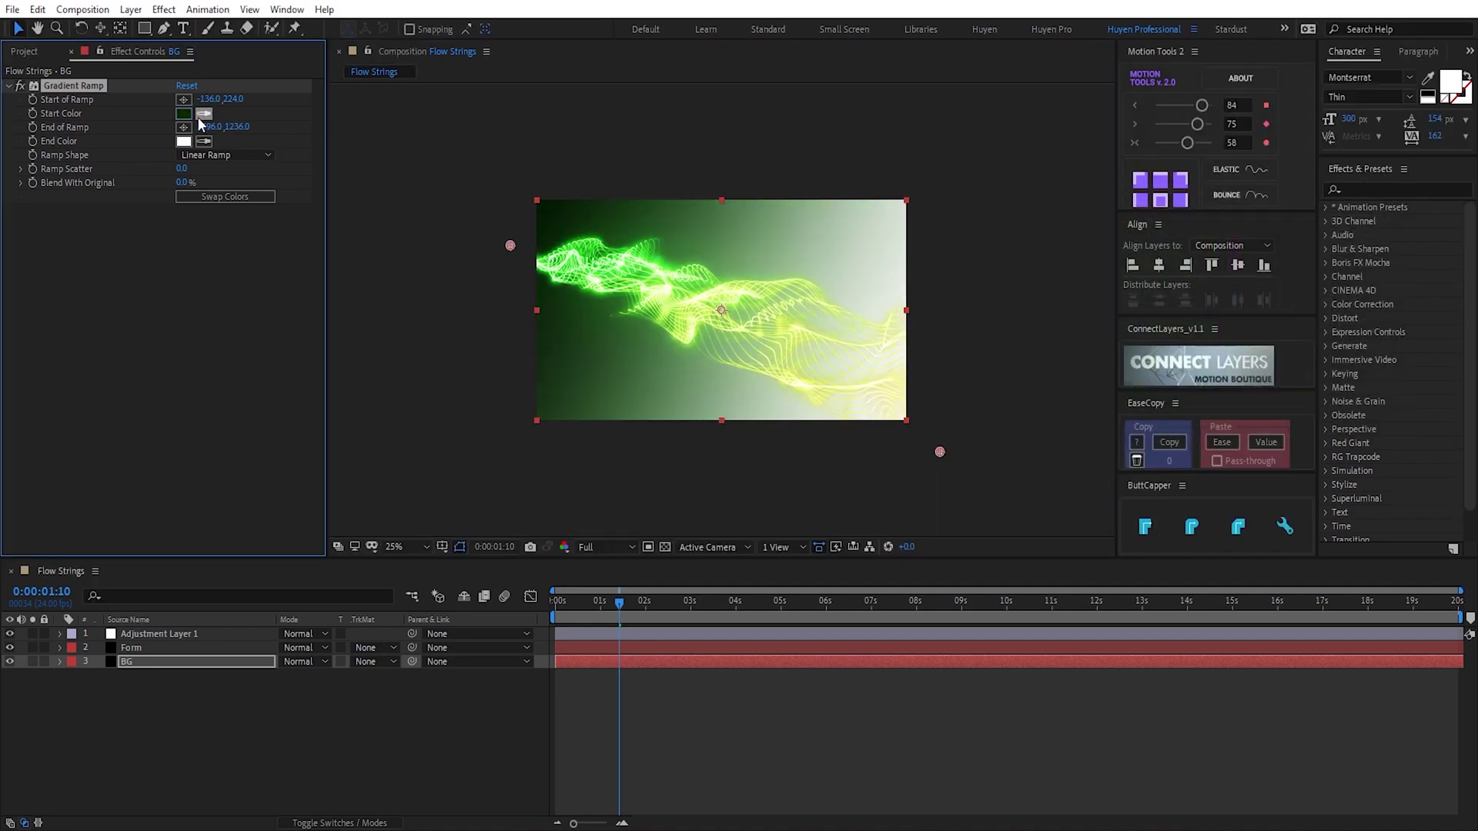
# Set the ramp's End Color to a very dark red-brown, about 2F0C01, and move the ramp start to about -4, 204
pyautogui.click(204, 141)
pyautogui.click(184, 114)
pyautogui.click(186, 142)
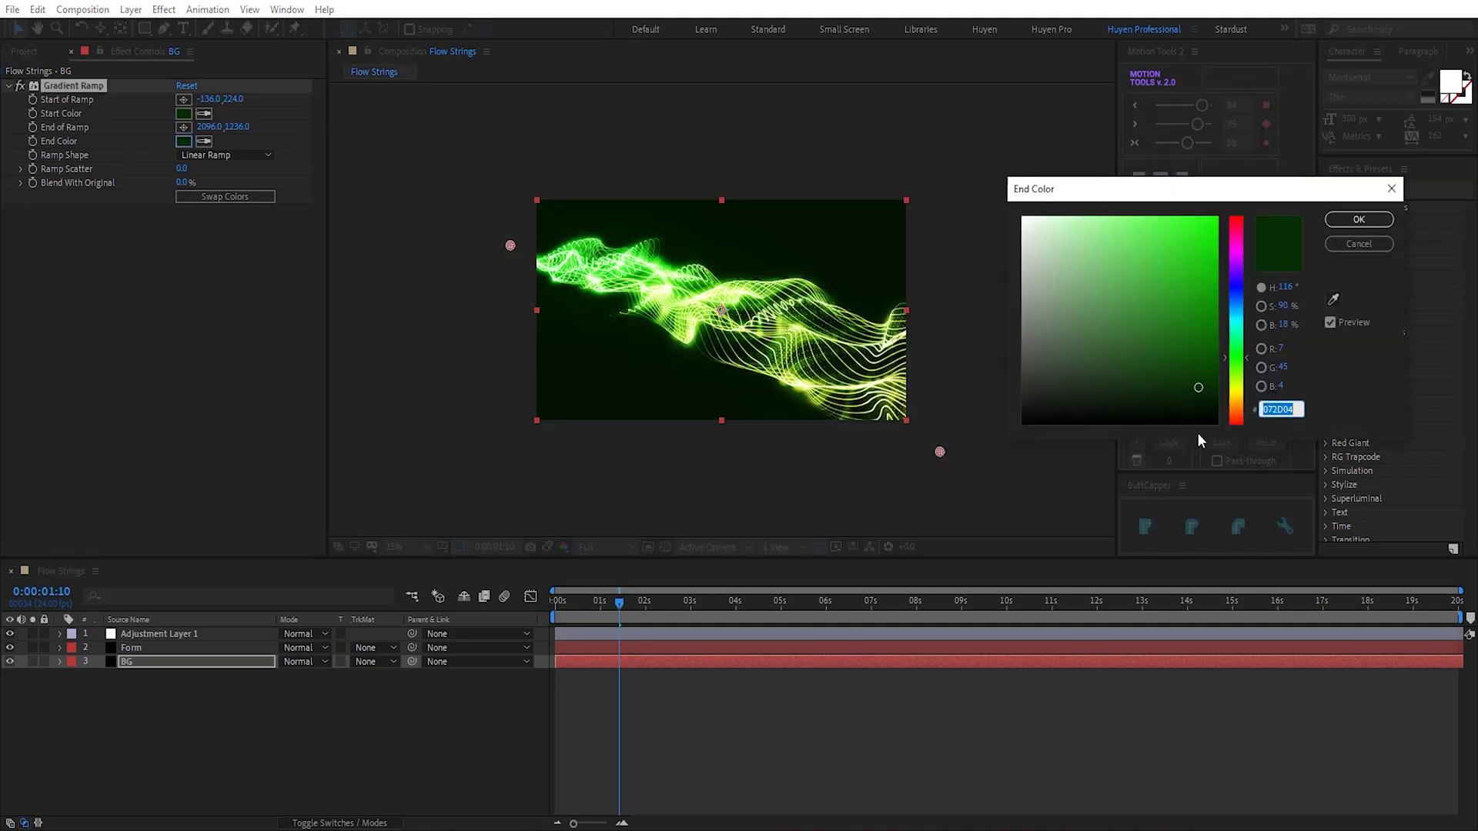
pyautogui.moveTo(1236, 402); pyautogui.dragTo(1241, 390)
pyautogui.moveTo(1207, 389)
pyautogui.mouseDown()
pyautogui.moveTo(1212, 371)
pyautogui.moveTo(1231, 430)
pyautogui.moveTo(1234, 416)
pyautogui.mouseUp()
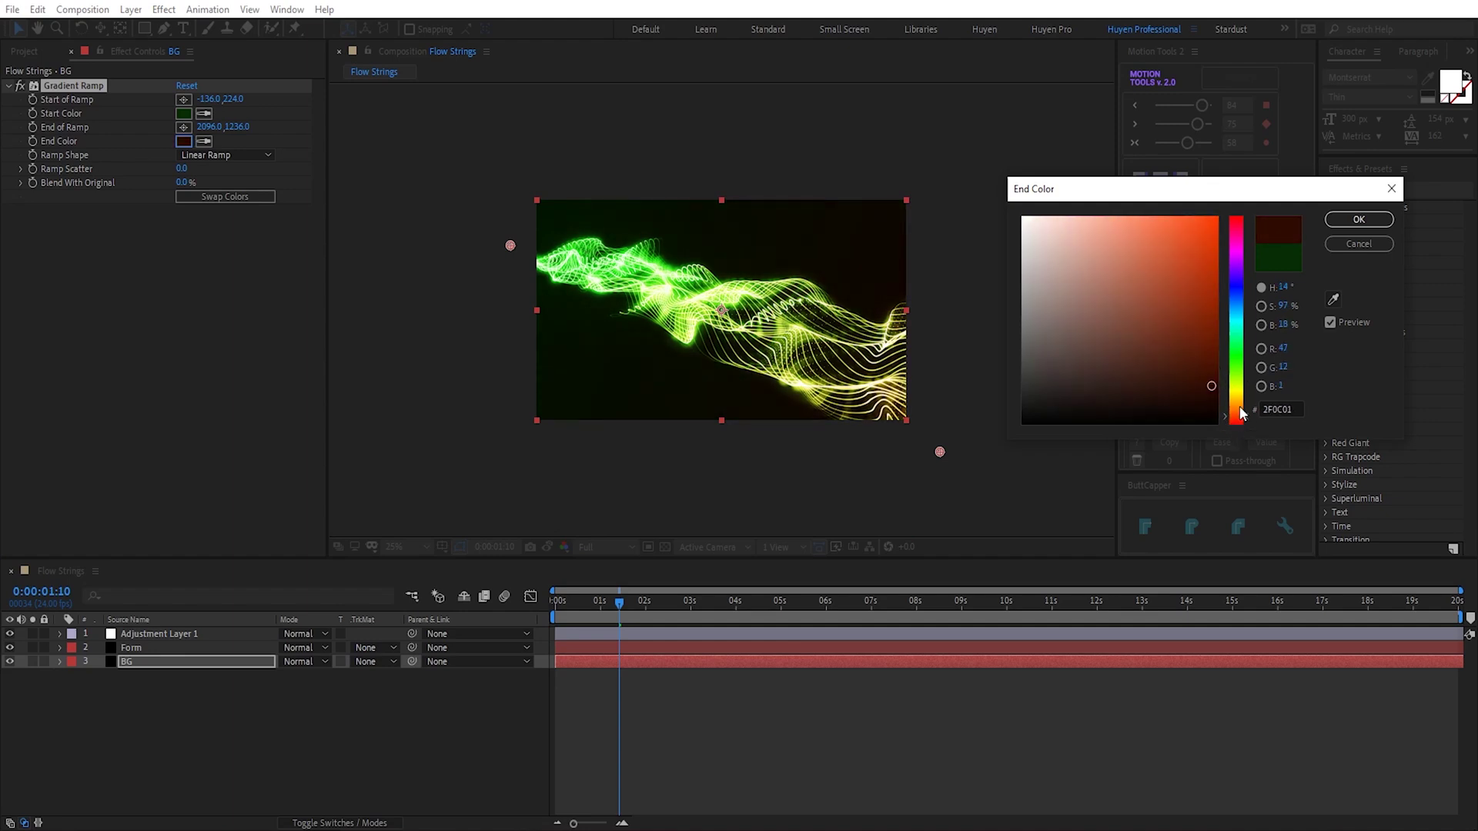
pyautogui.click(1368, 218)
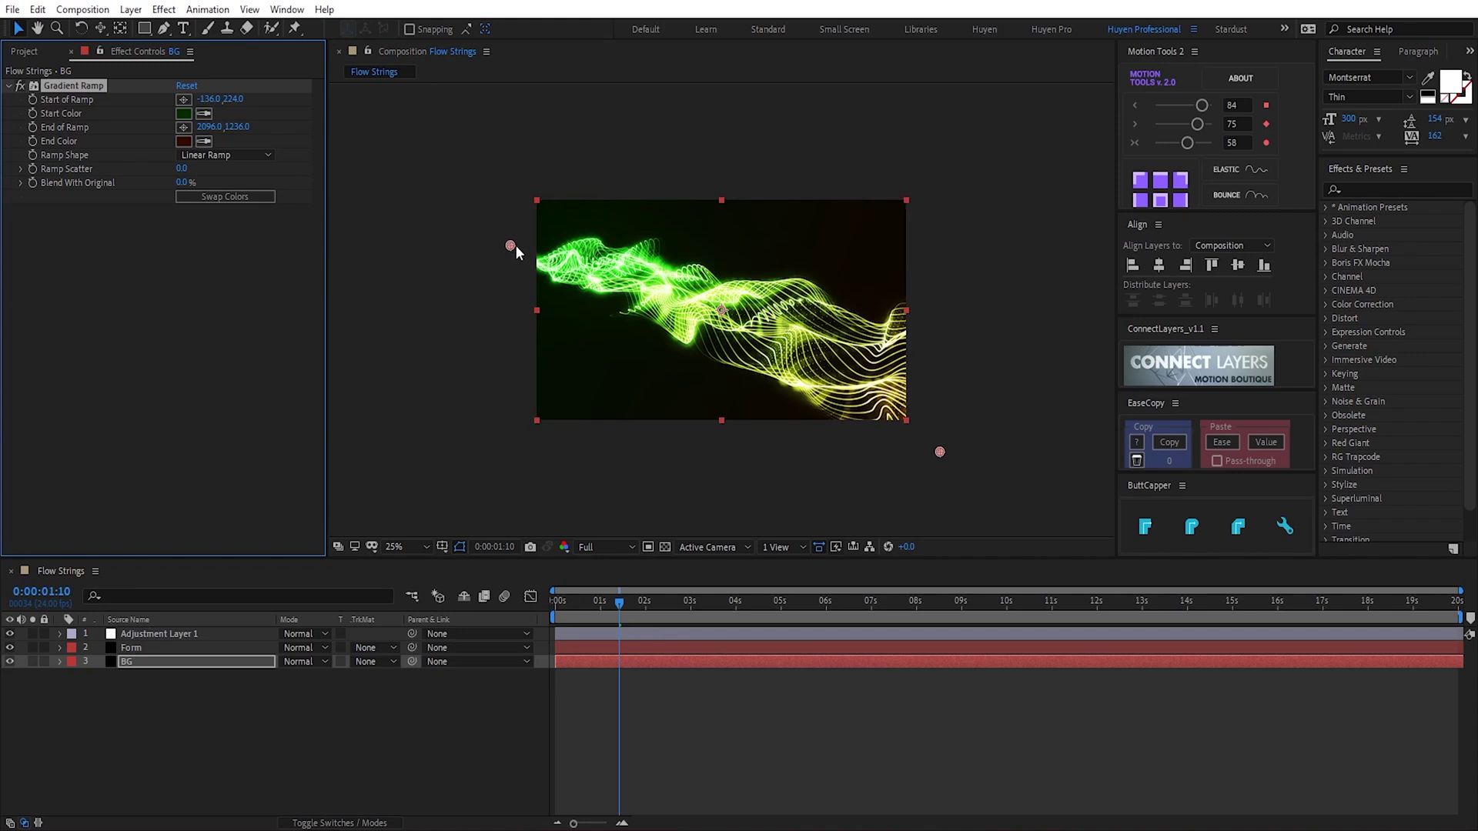
pyautogui.moveTo(515, 245); pyautogui.dragTo(528, 262)
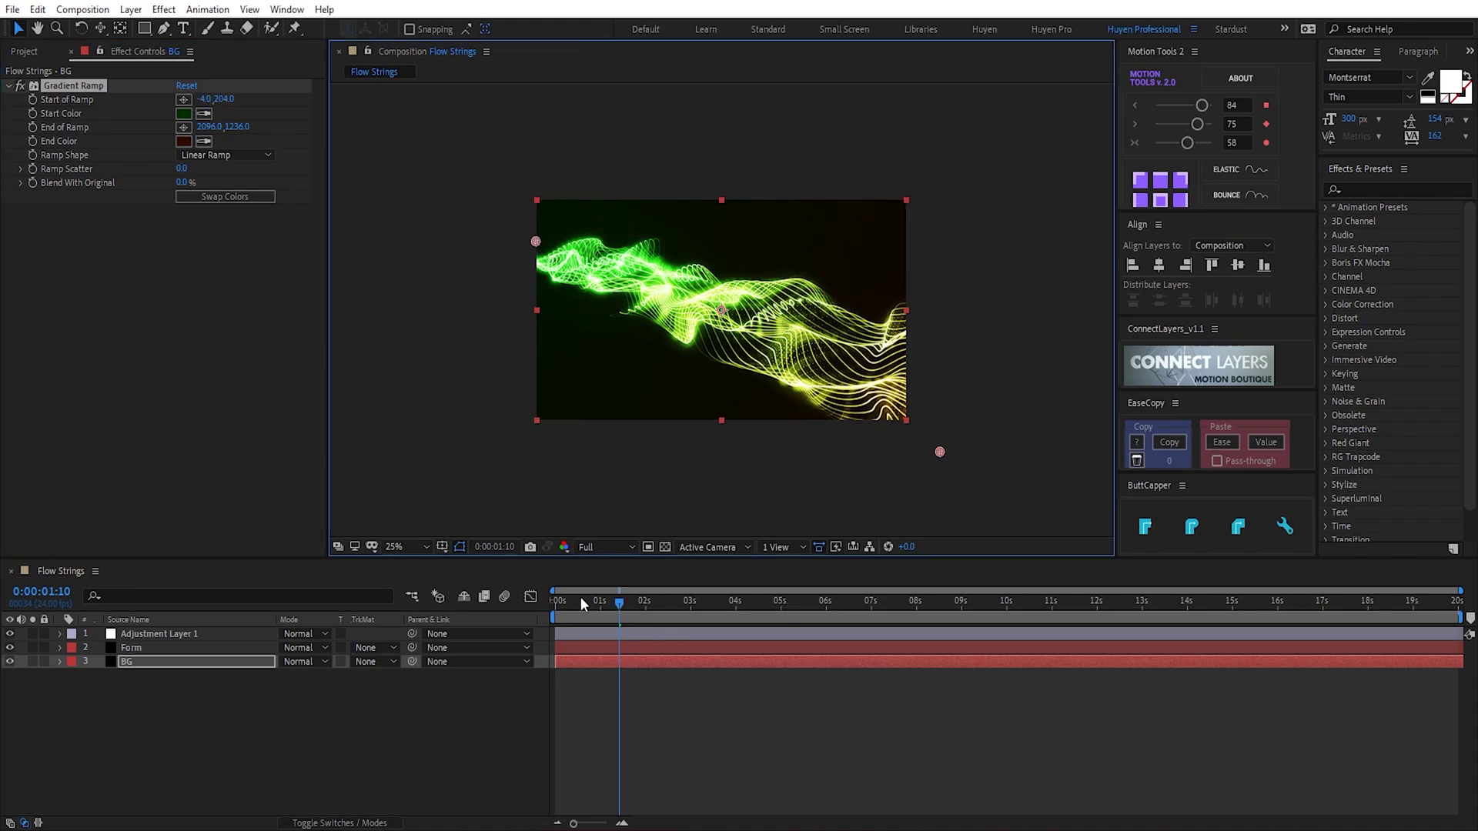
# Preview the animation from the first frame at the fitted 50% magnification, then move the playhead to 0:00:01:13
pyautogui.moveTo(569, 604); pyautogui.dragTo(552, 603)
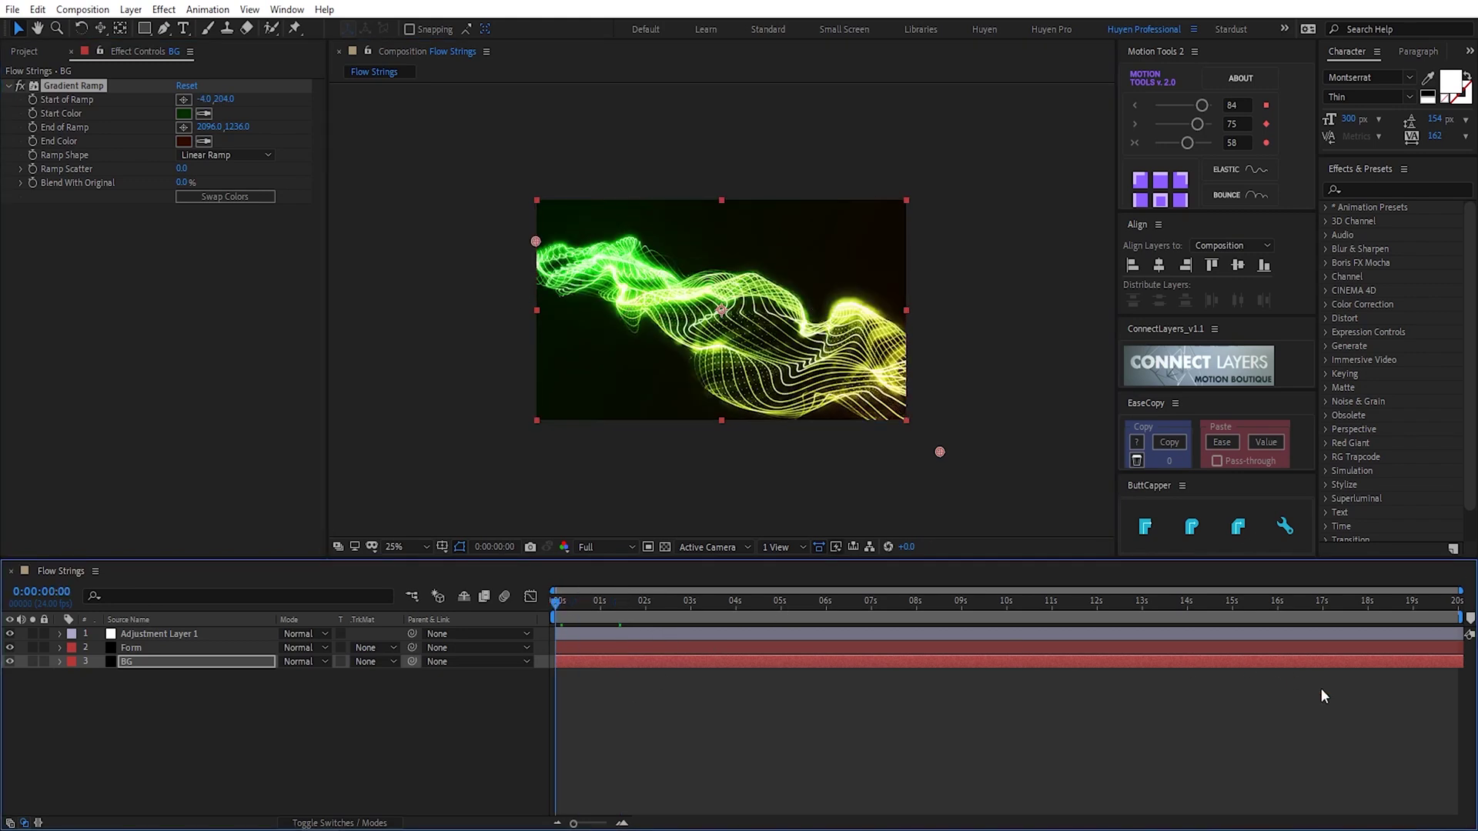
pyautogui.press('space')
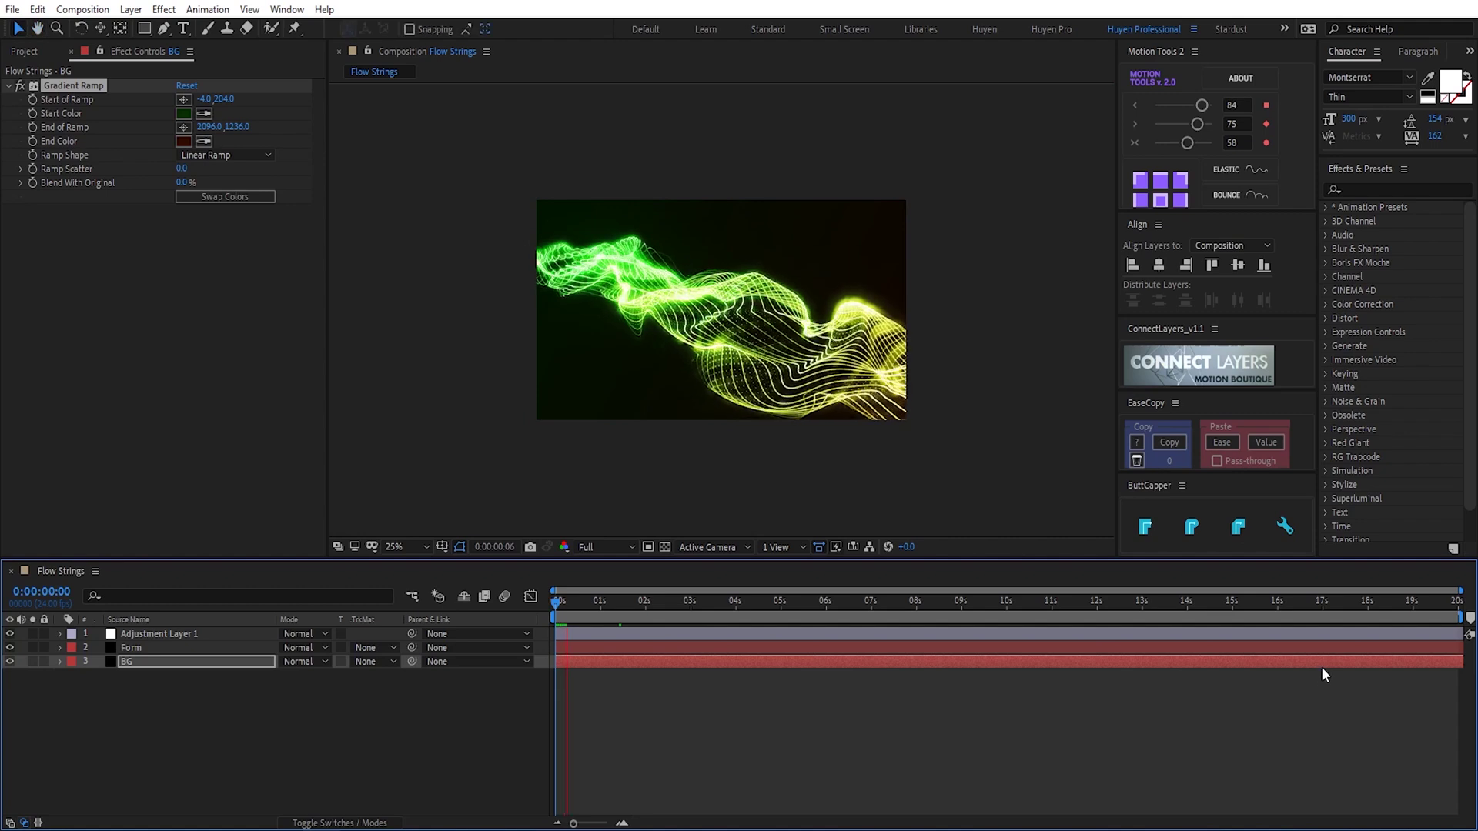
pyautogui.click(400, 546)
pyautogui.click(412, 262)
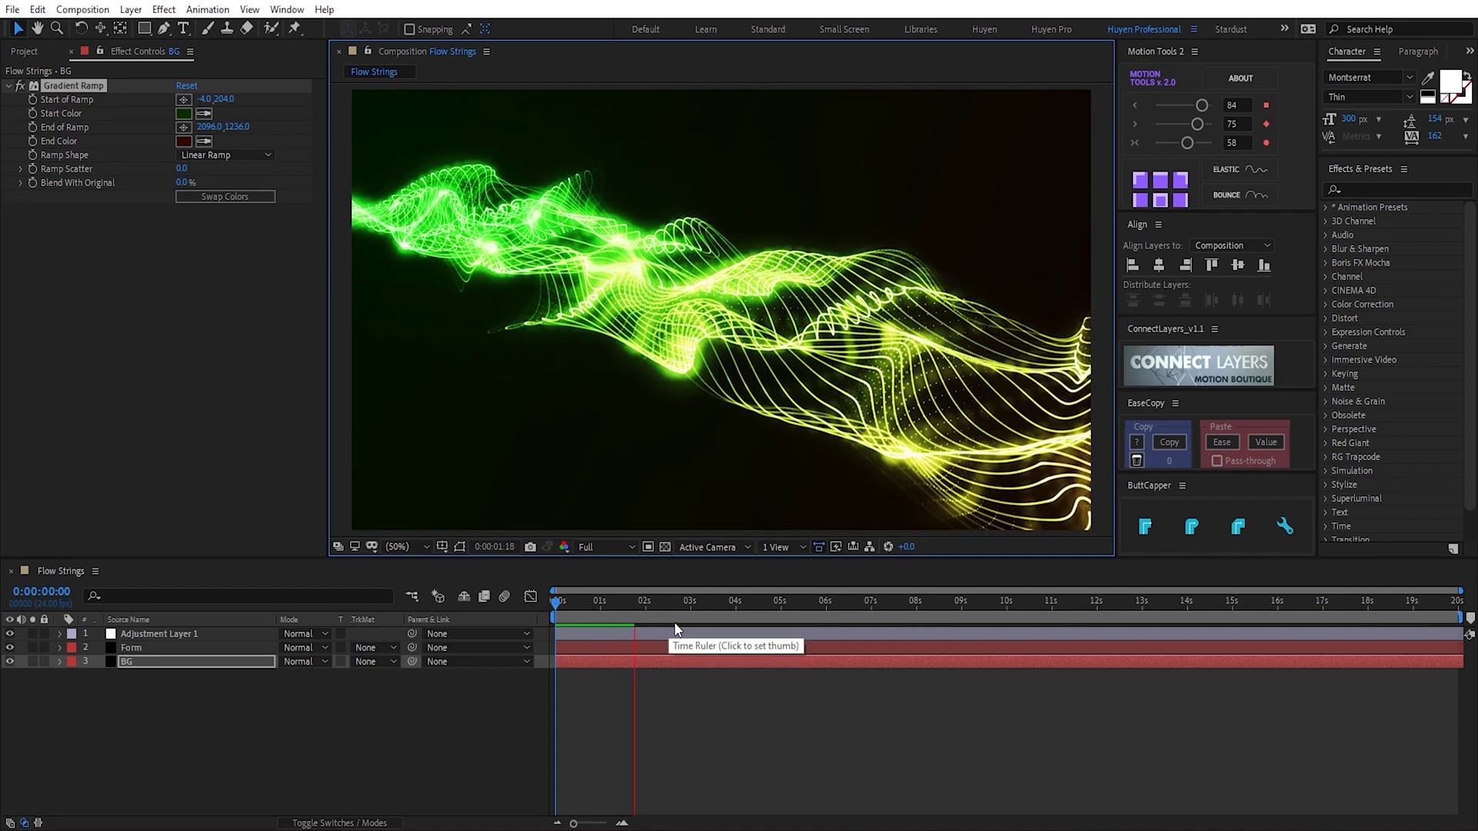
pyautogui.press('space')
pyautogui.press('space')
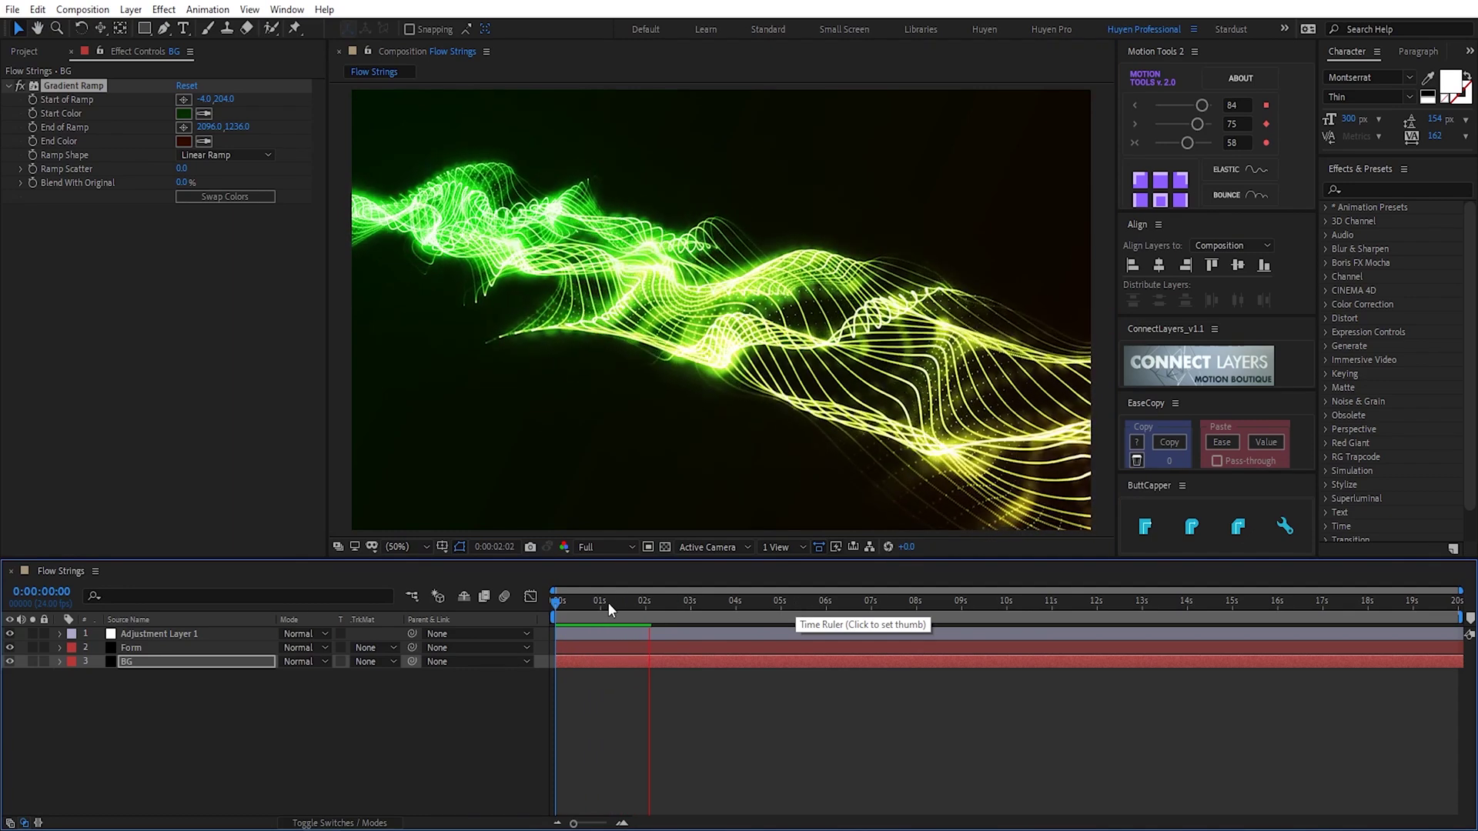
pyautogui.click(624, 601)
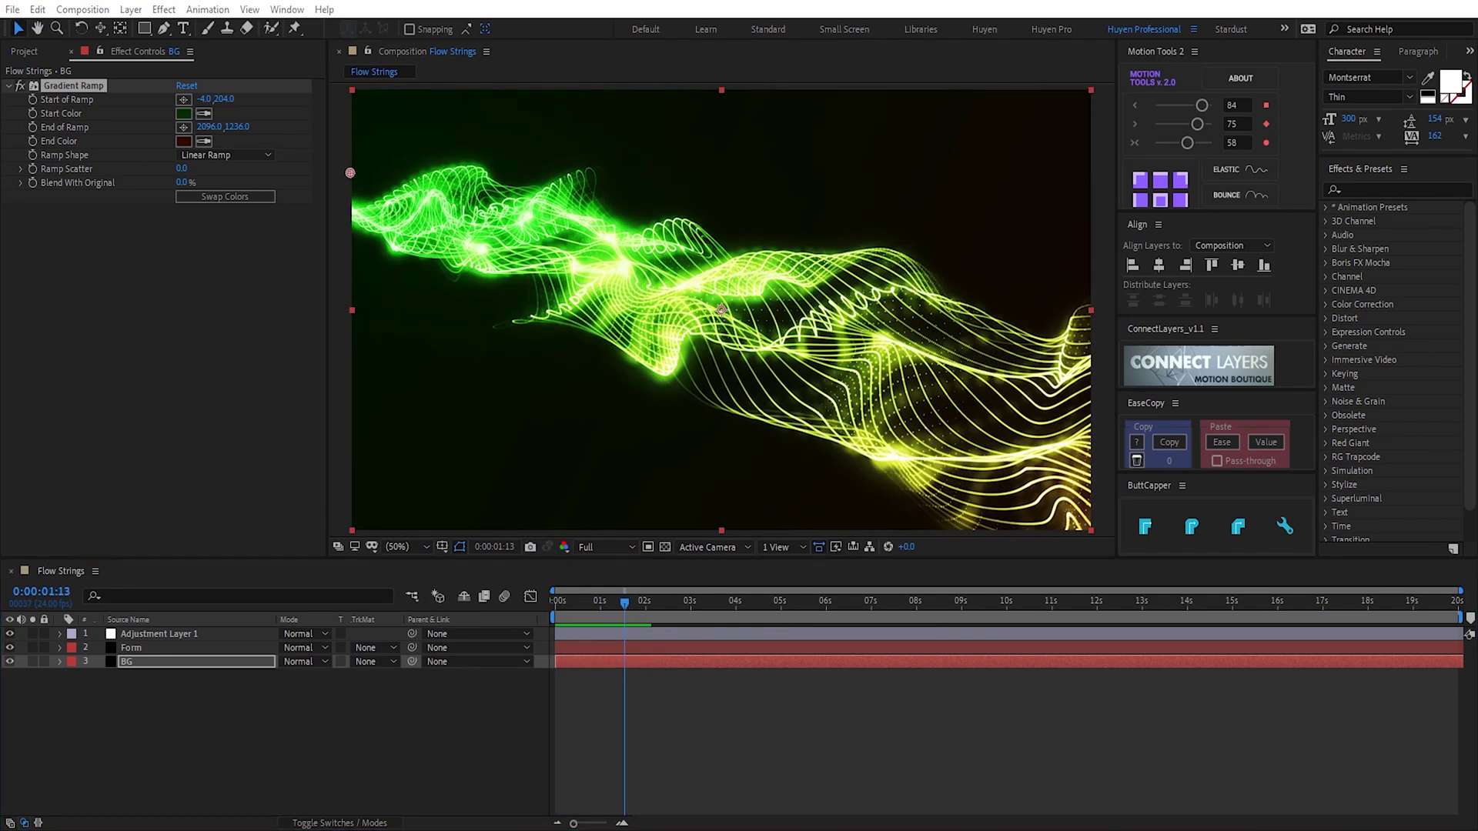